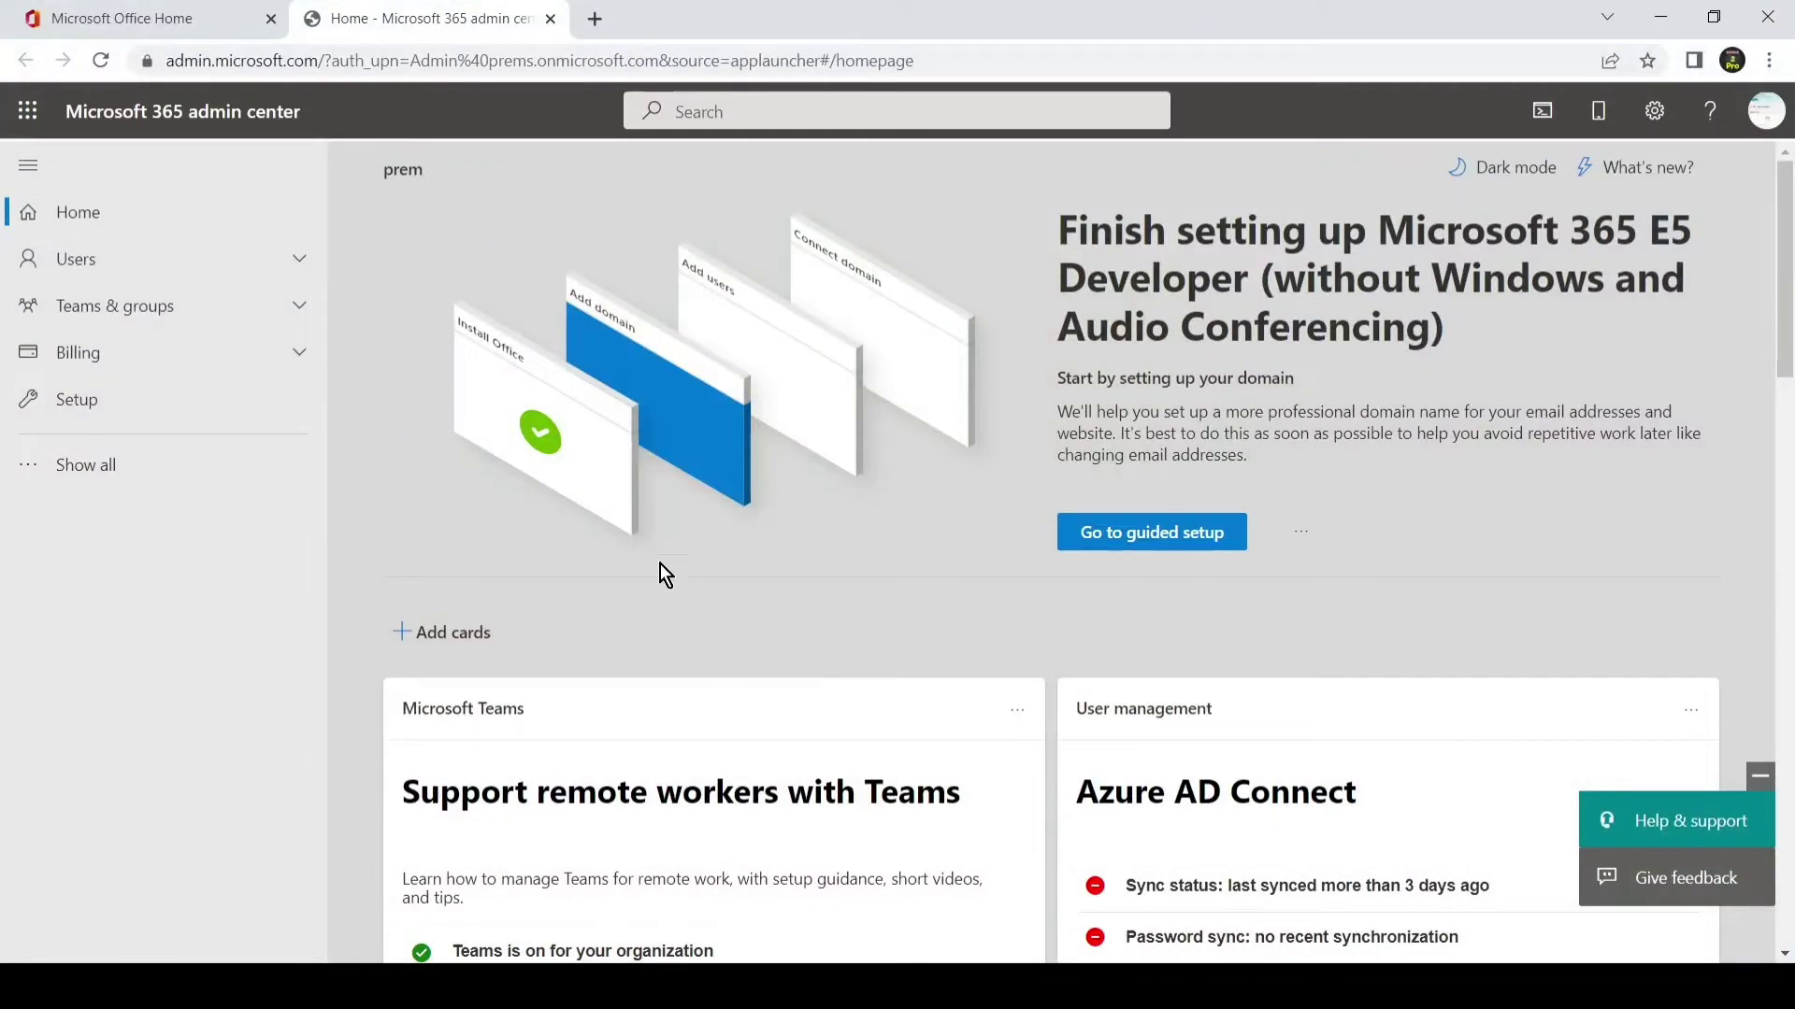
- Switch to the Microsoft Office Home tab at office.com
left_click(215, 27)
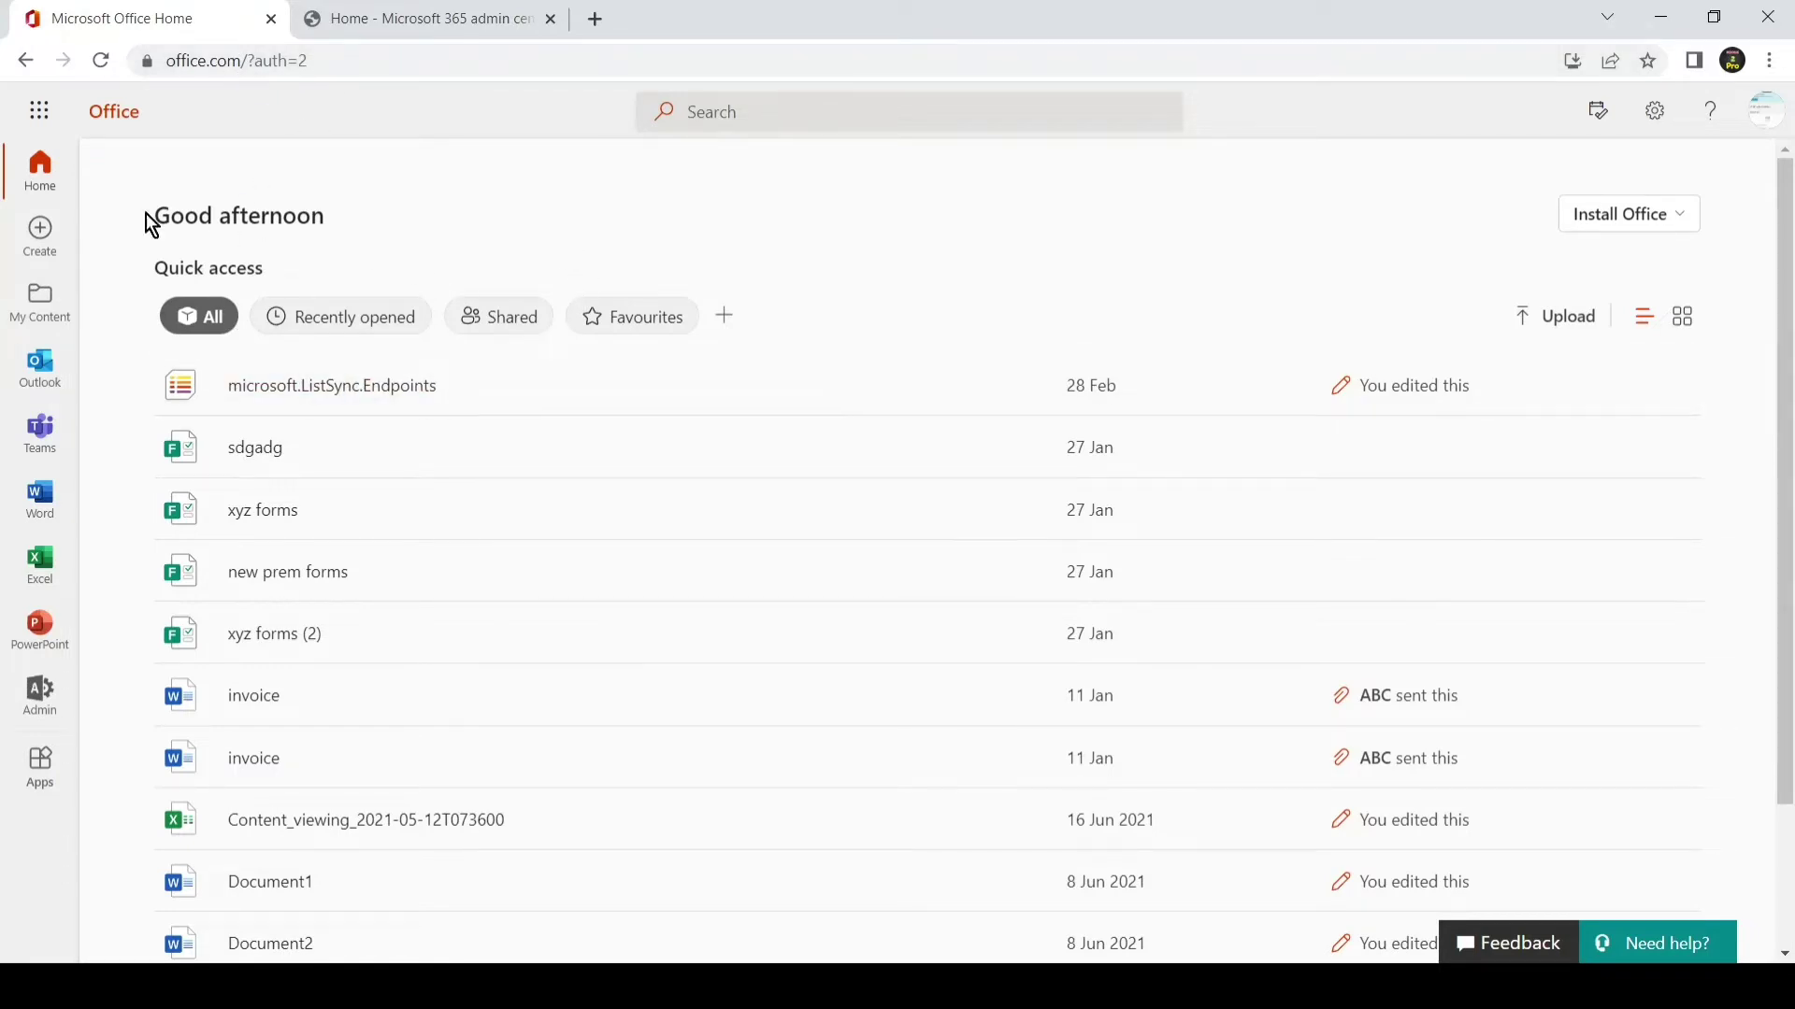
- Browse the Microsoft 365 app list, then return to the Microsoft 365 admin center tab
left_click(39, 112)
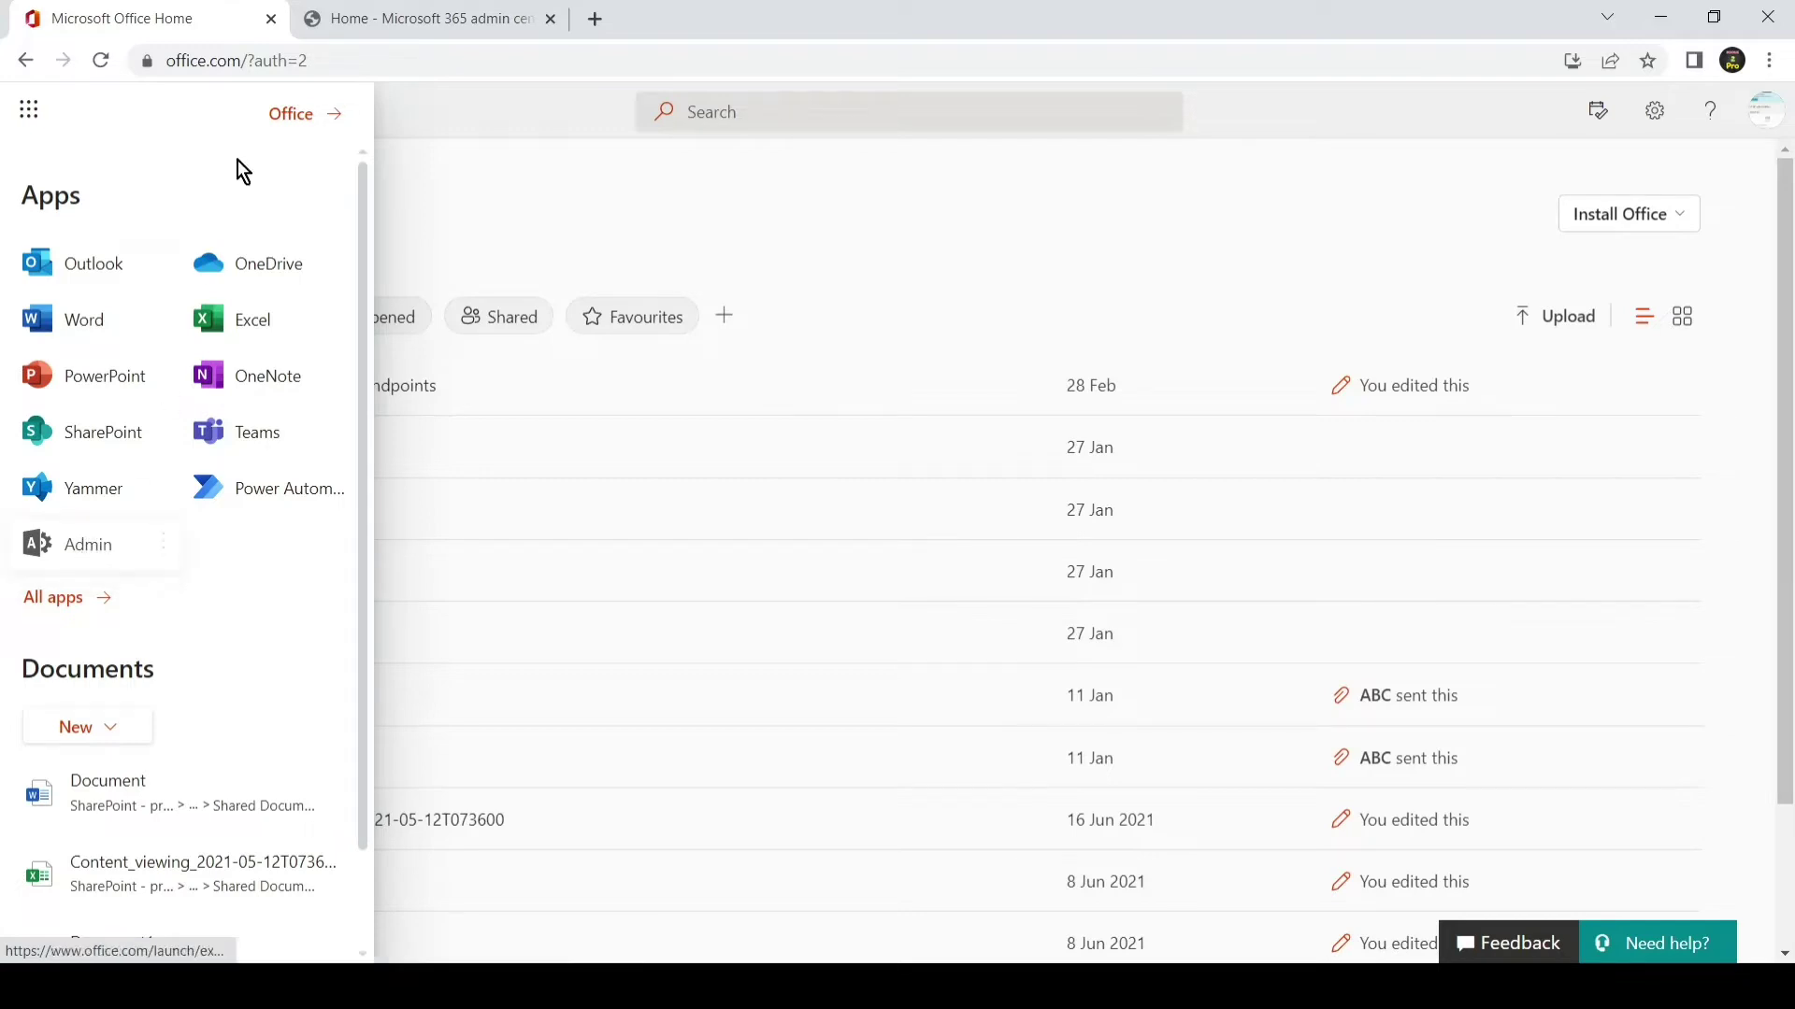
left_click(362, 25)
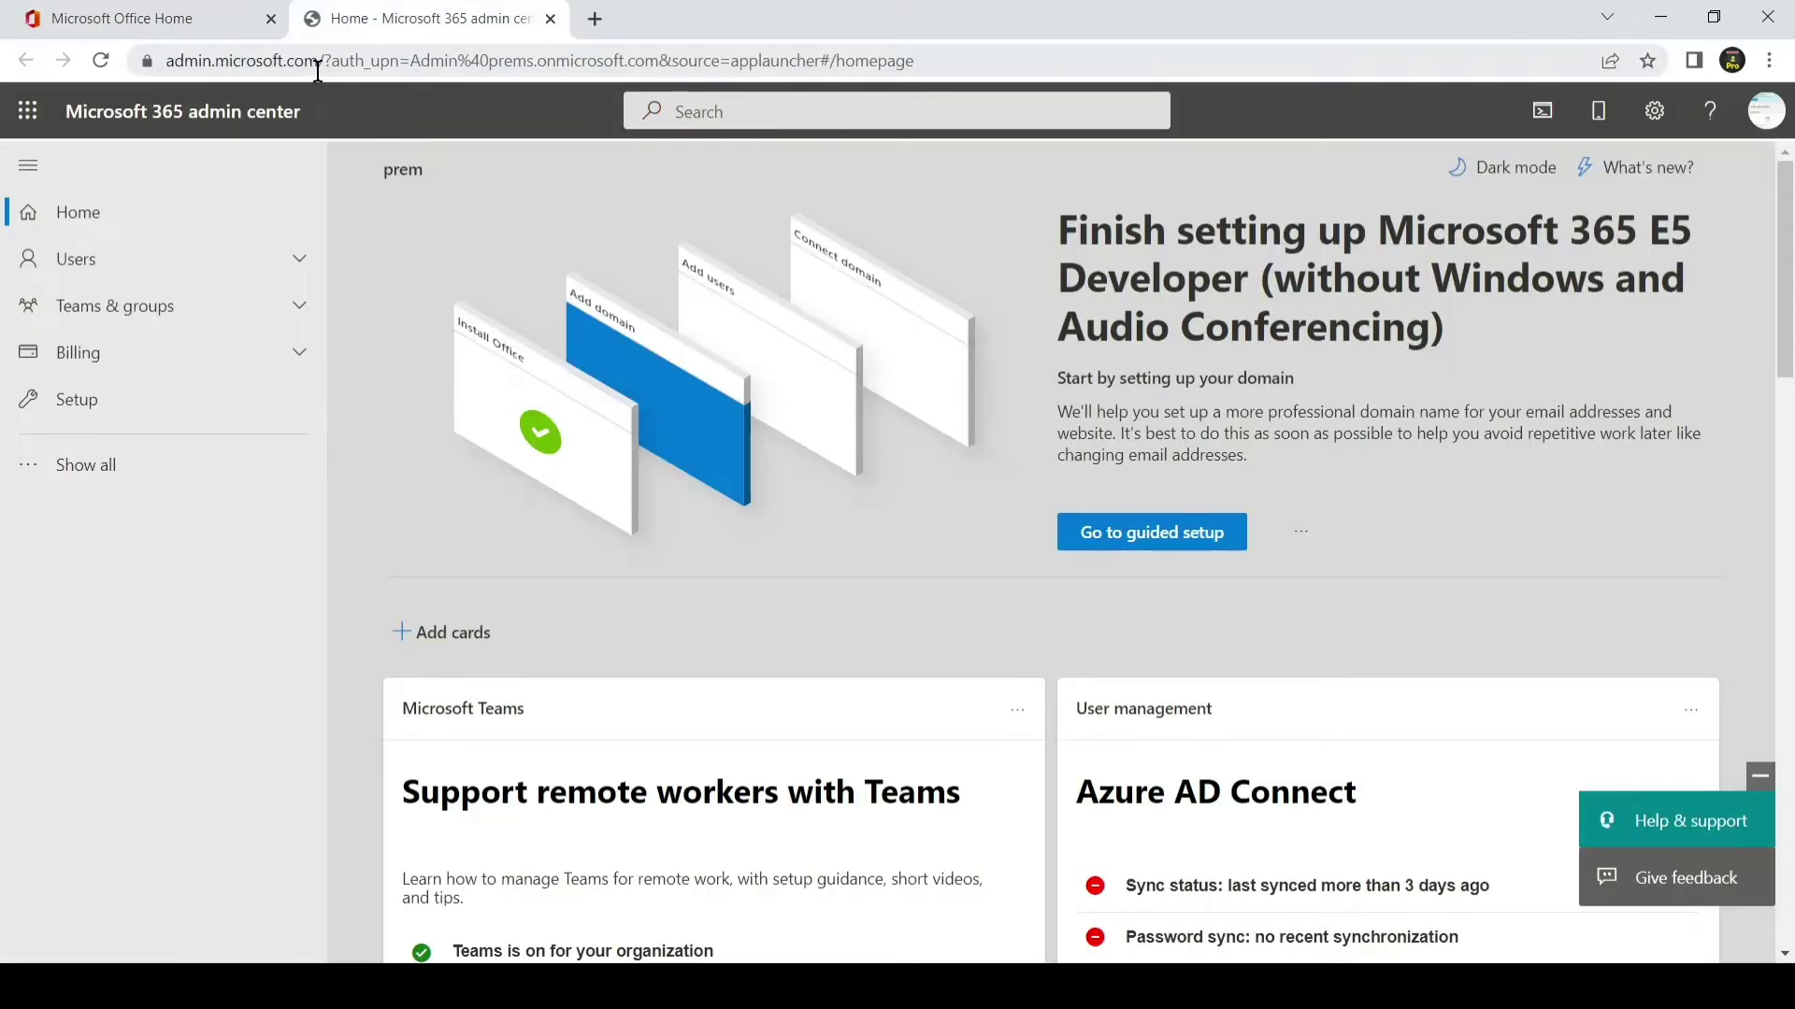
- Expand the full navigation and launch the SharePoint admin center from Admin centers
left_click(121, 465)
scroll(187, 453, "down", 3)
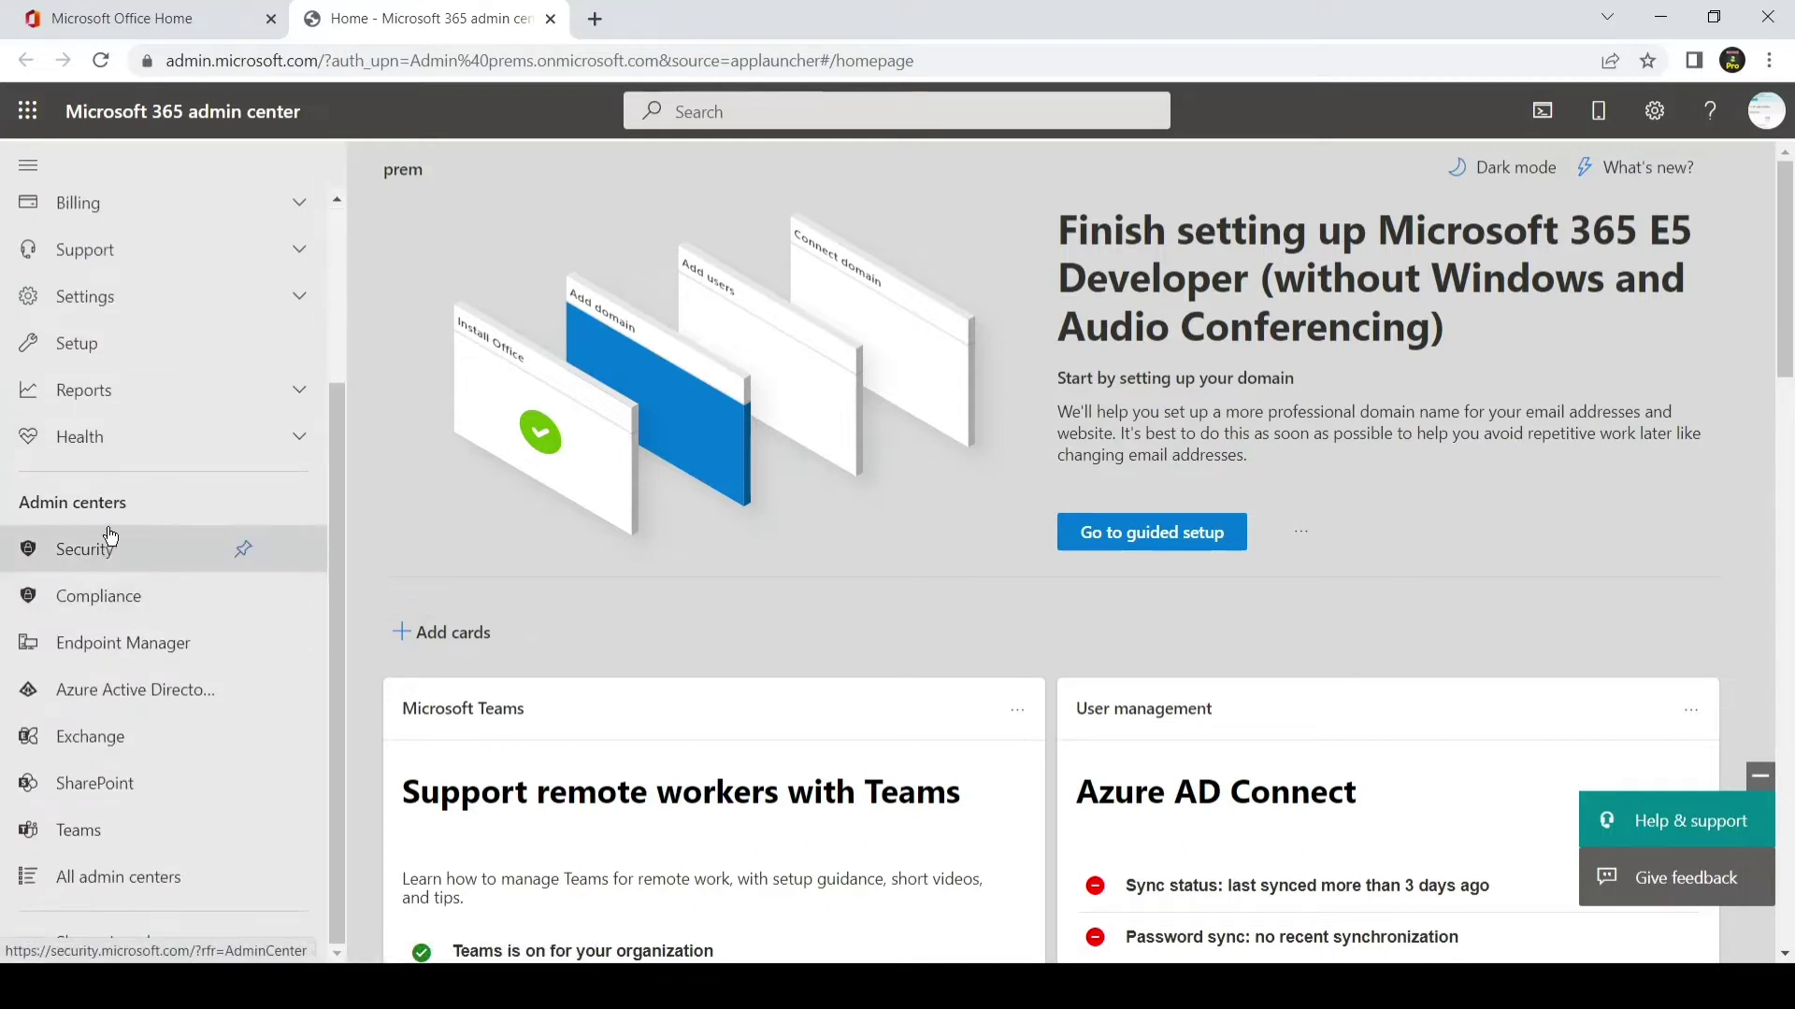
left_click(126, 788)
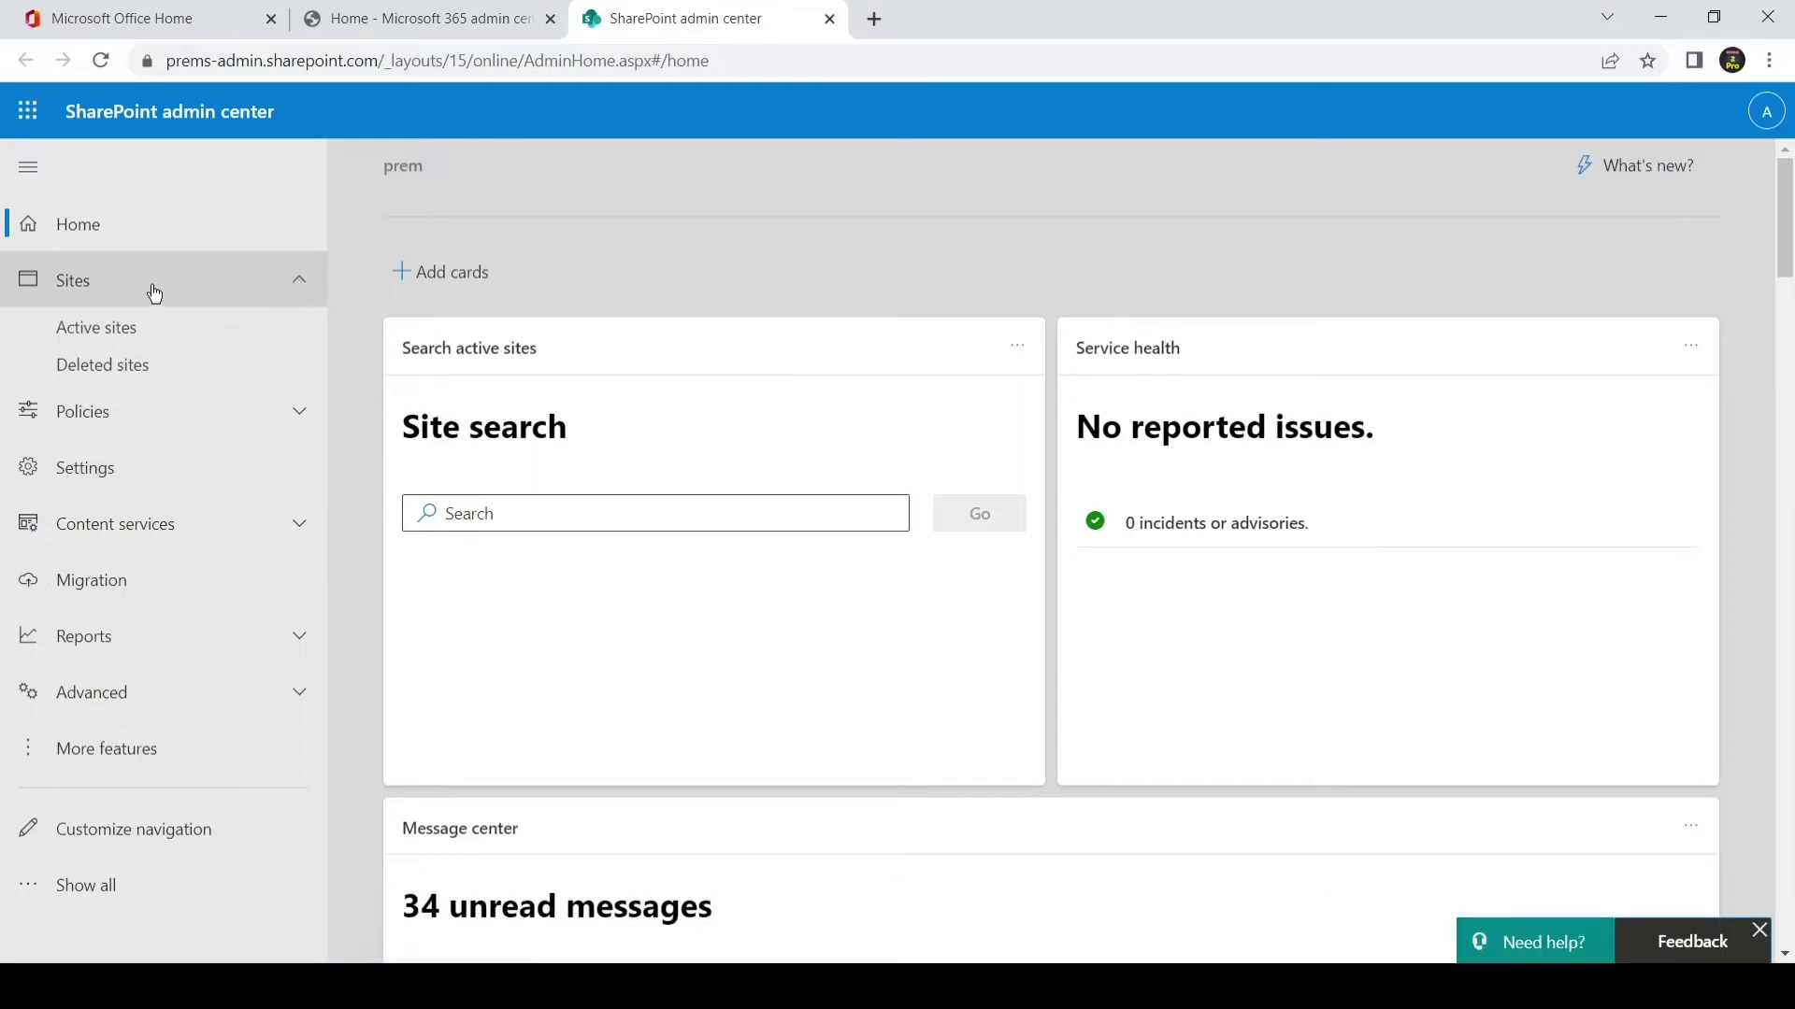
- Go to Active sites and begin creating a new site
left_click(132, 338)
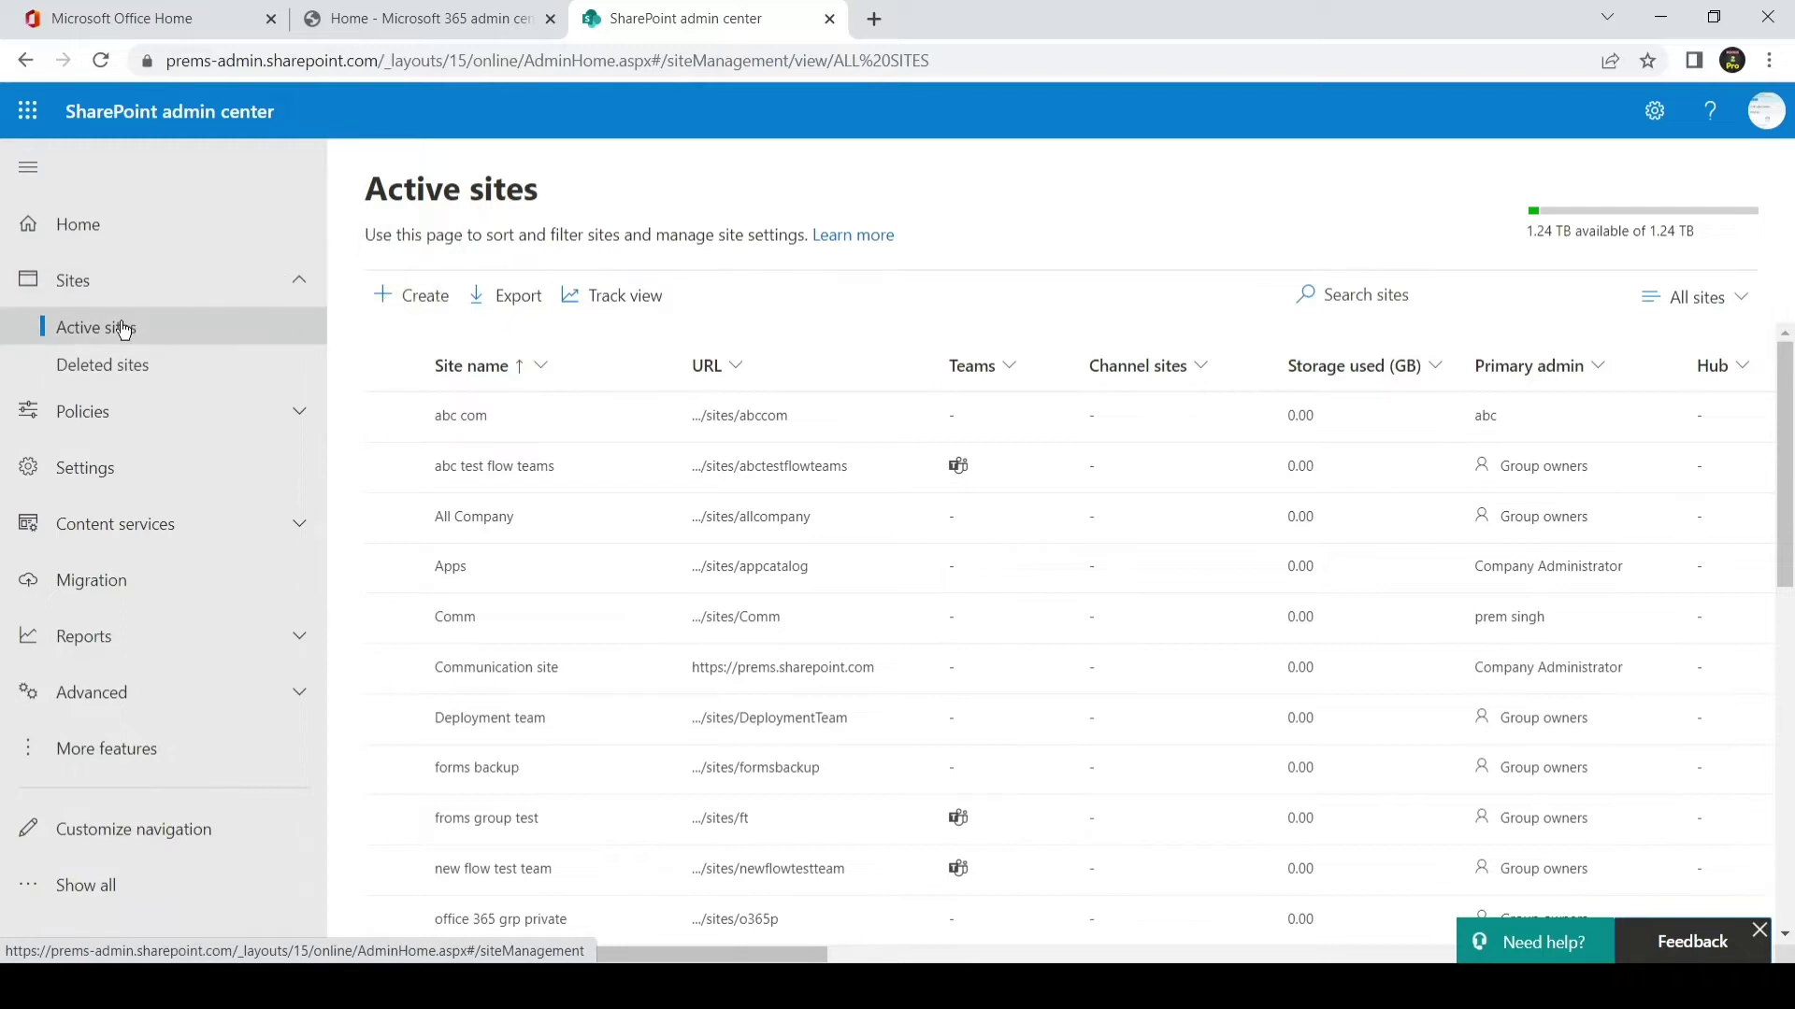
left_click(408, 297)
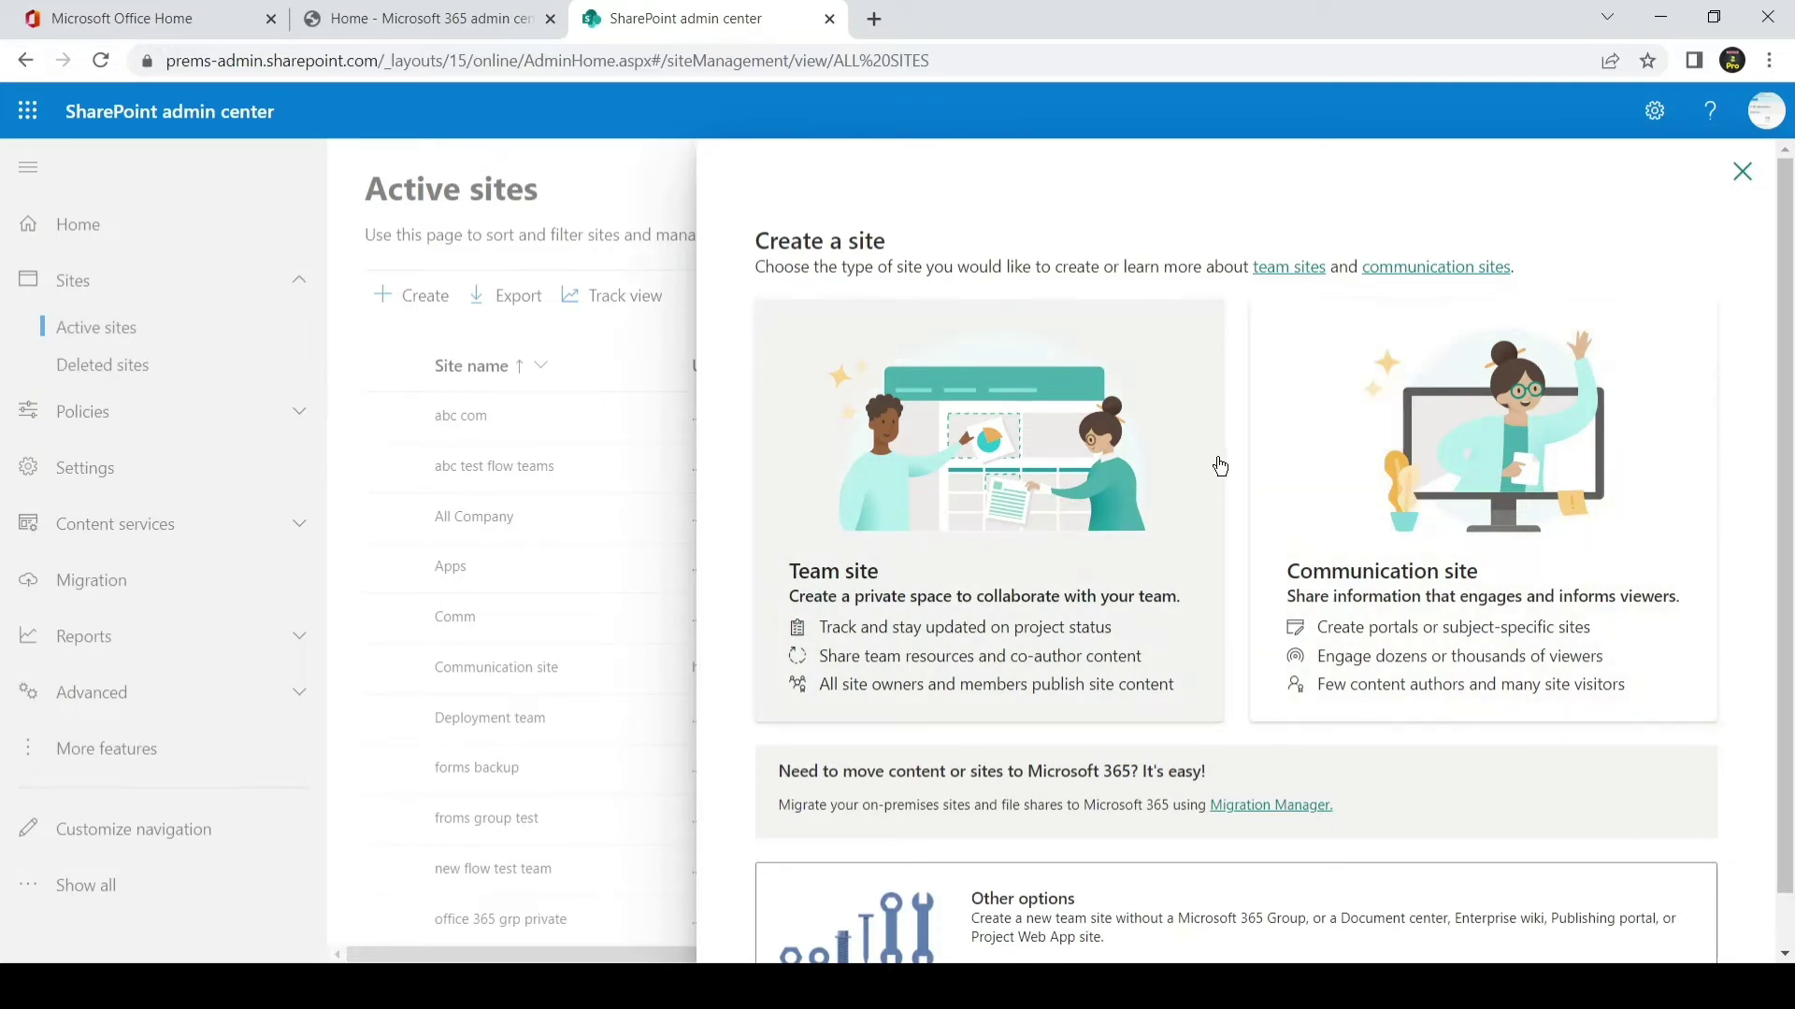
- Choose Team site and name it 'Test team 1', giving address Testteam1
left_click(1025, 495)
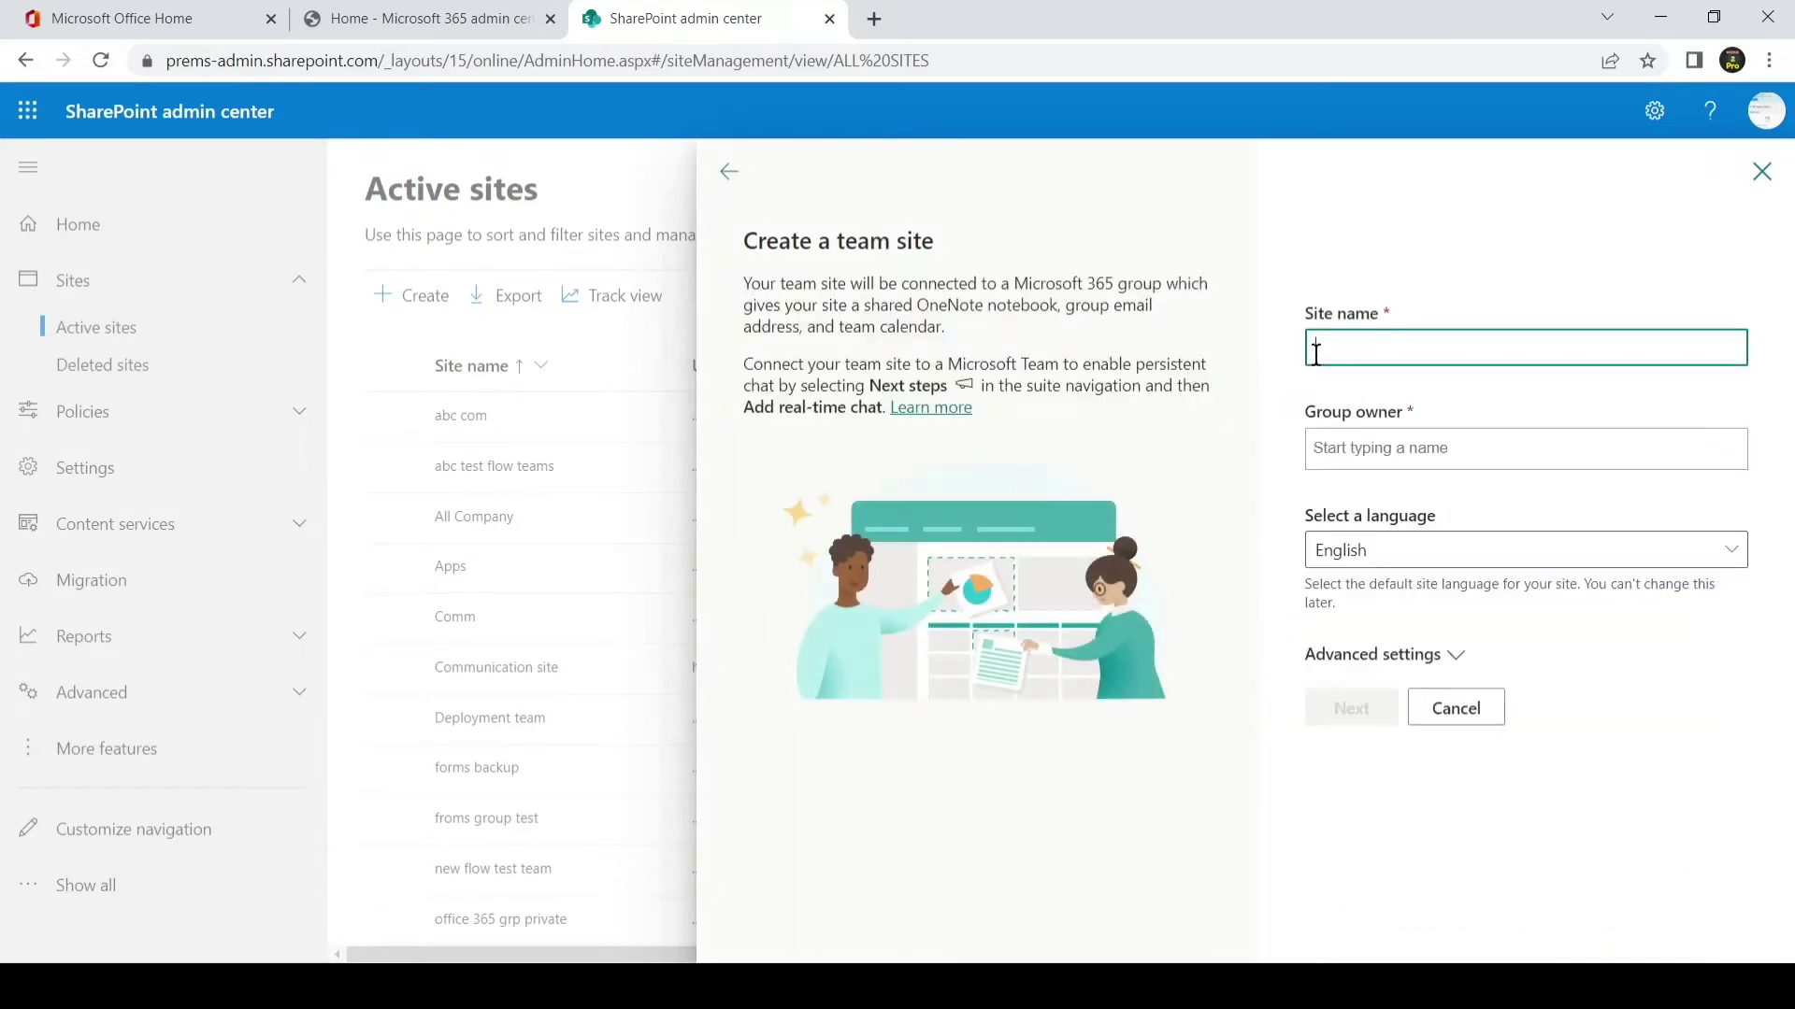
type("test")
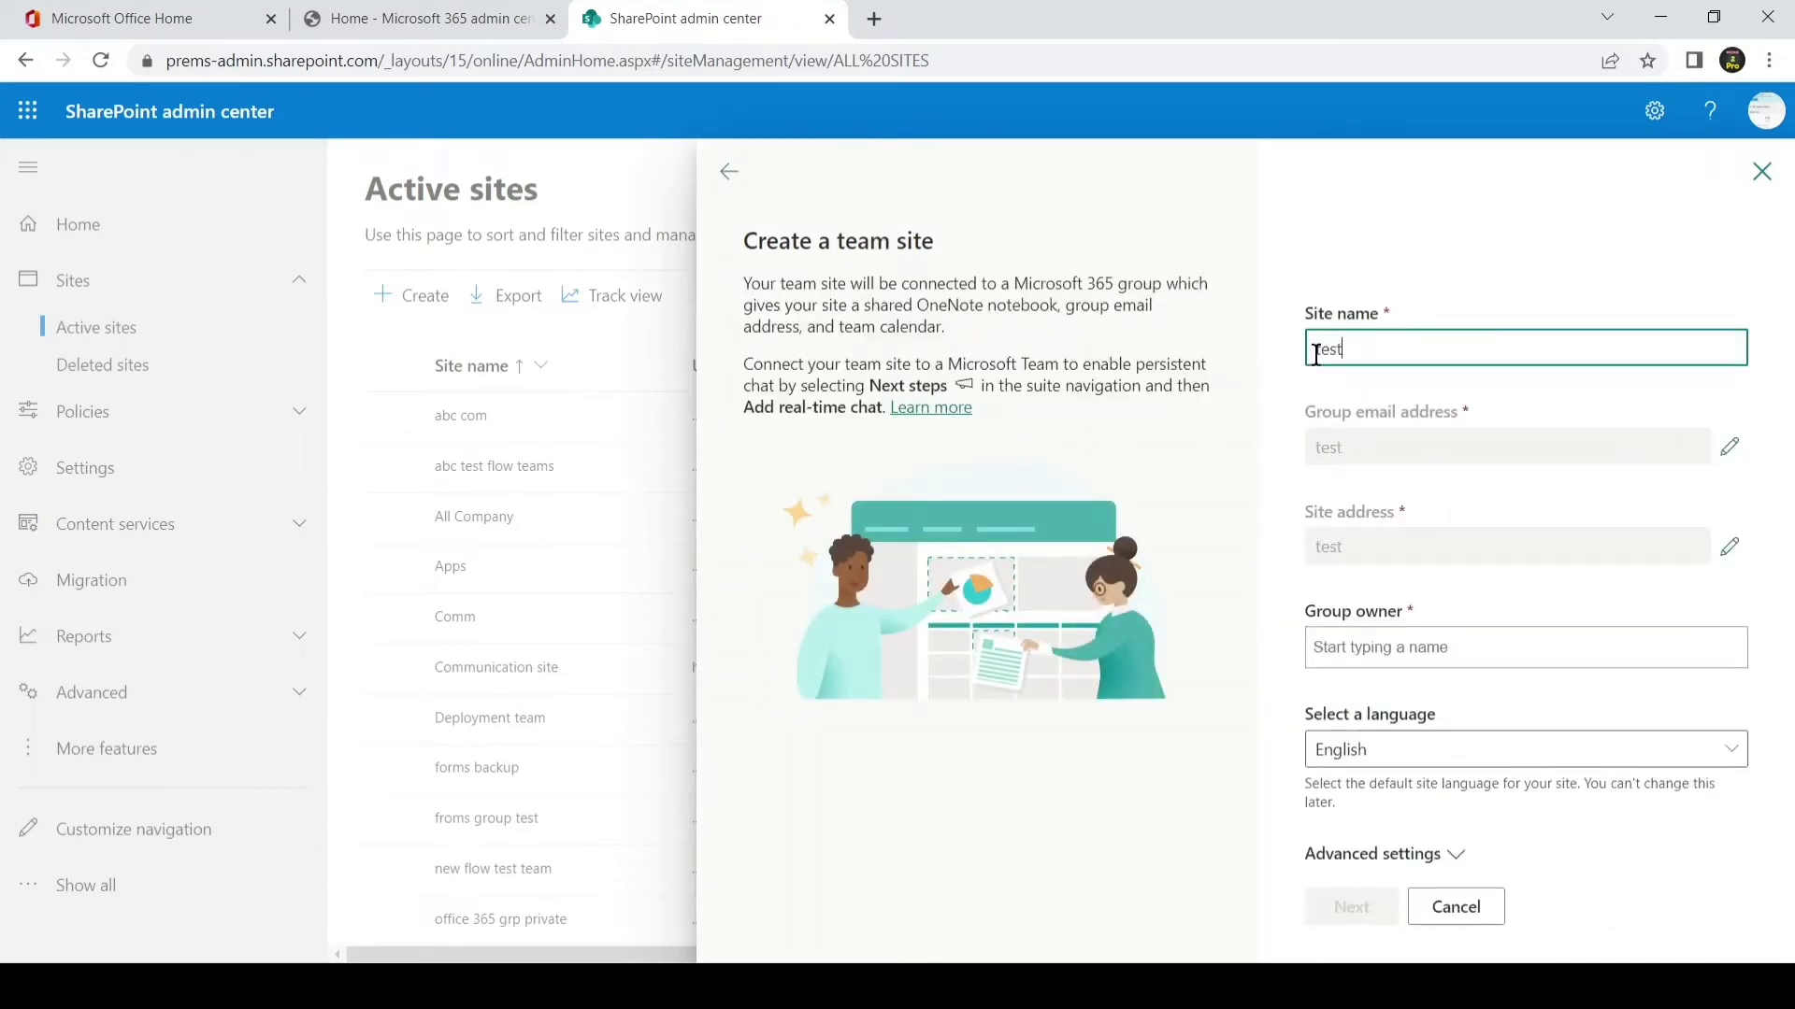
type(" team")
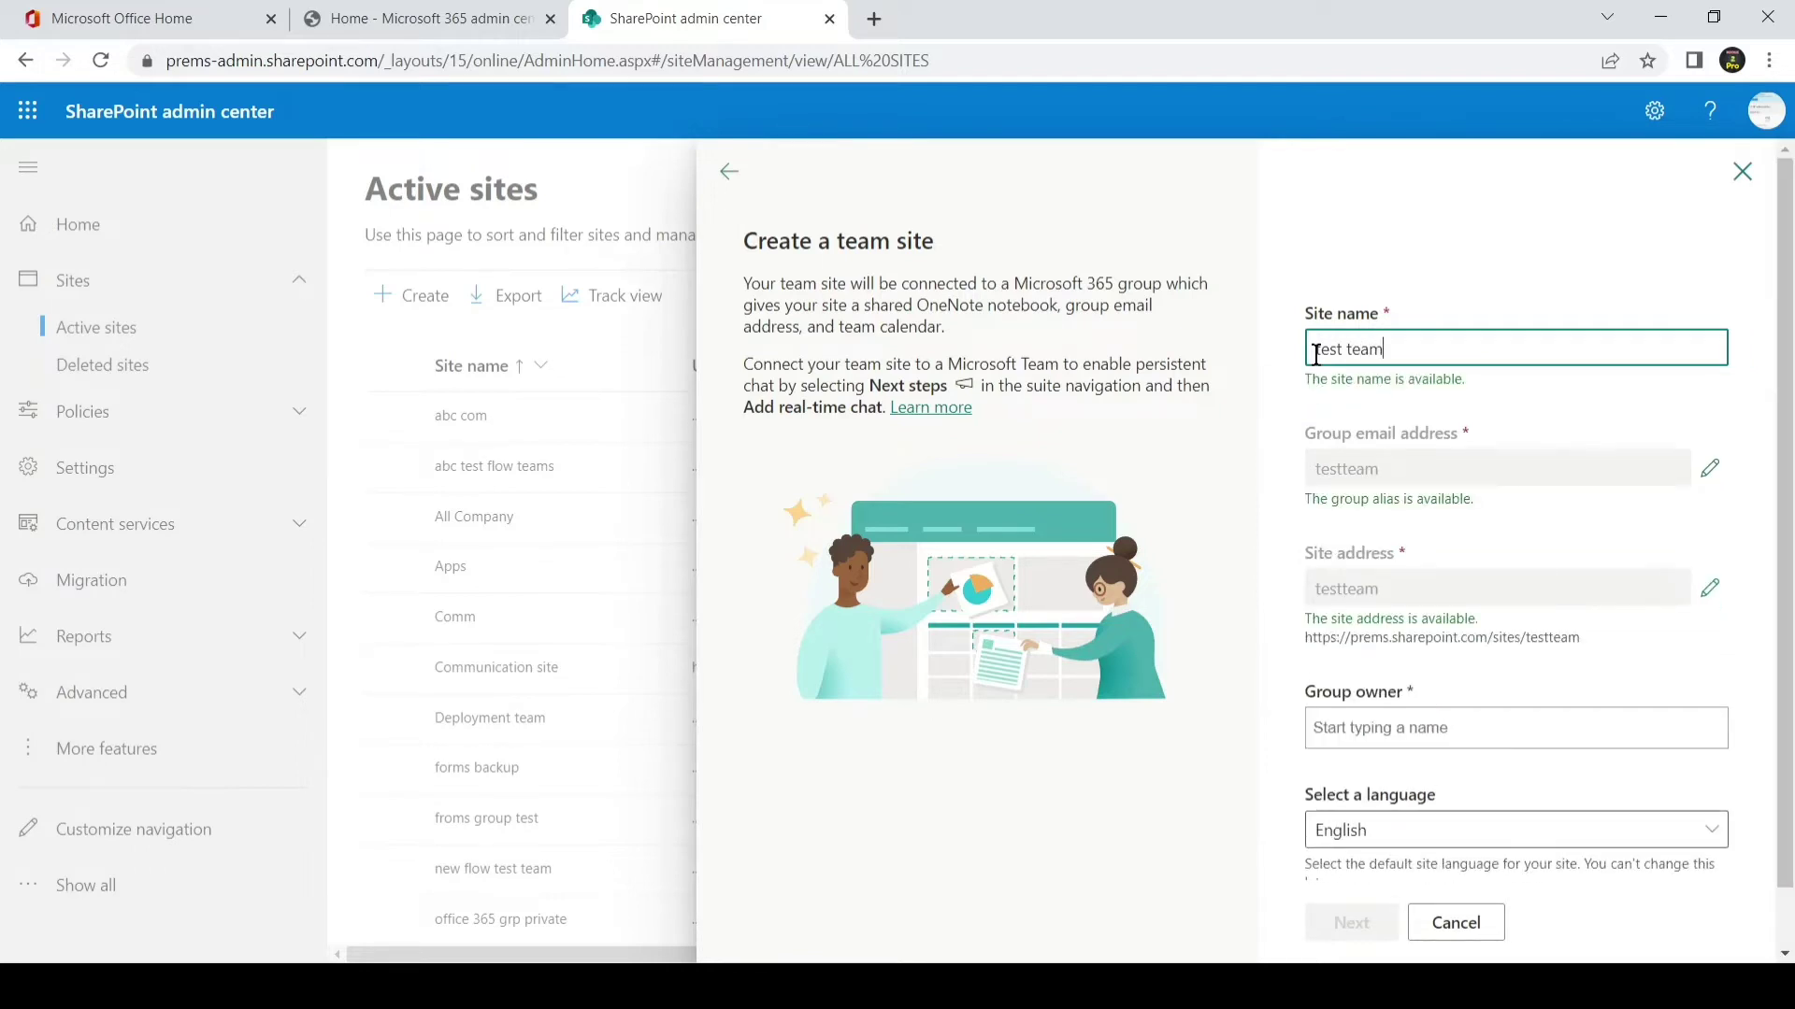
triple_click(1316, 353)
type("Tes")
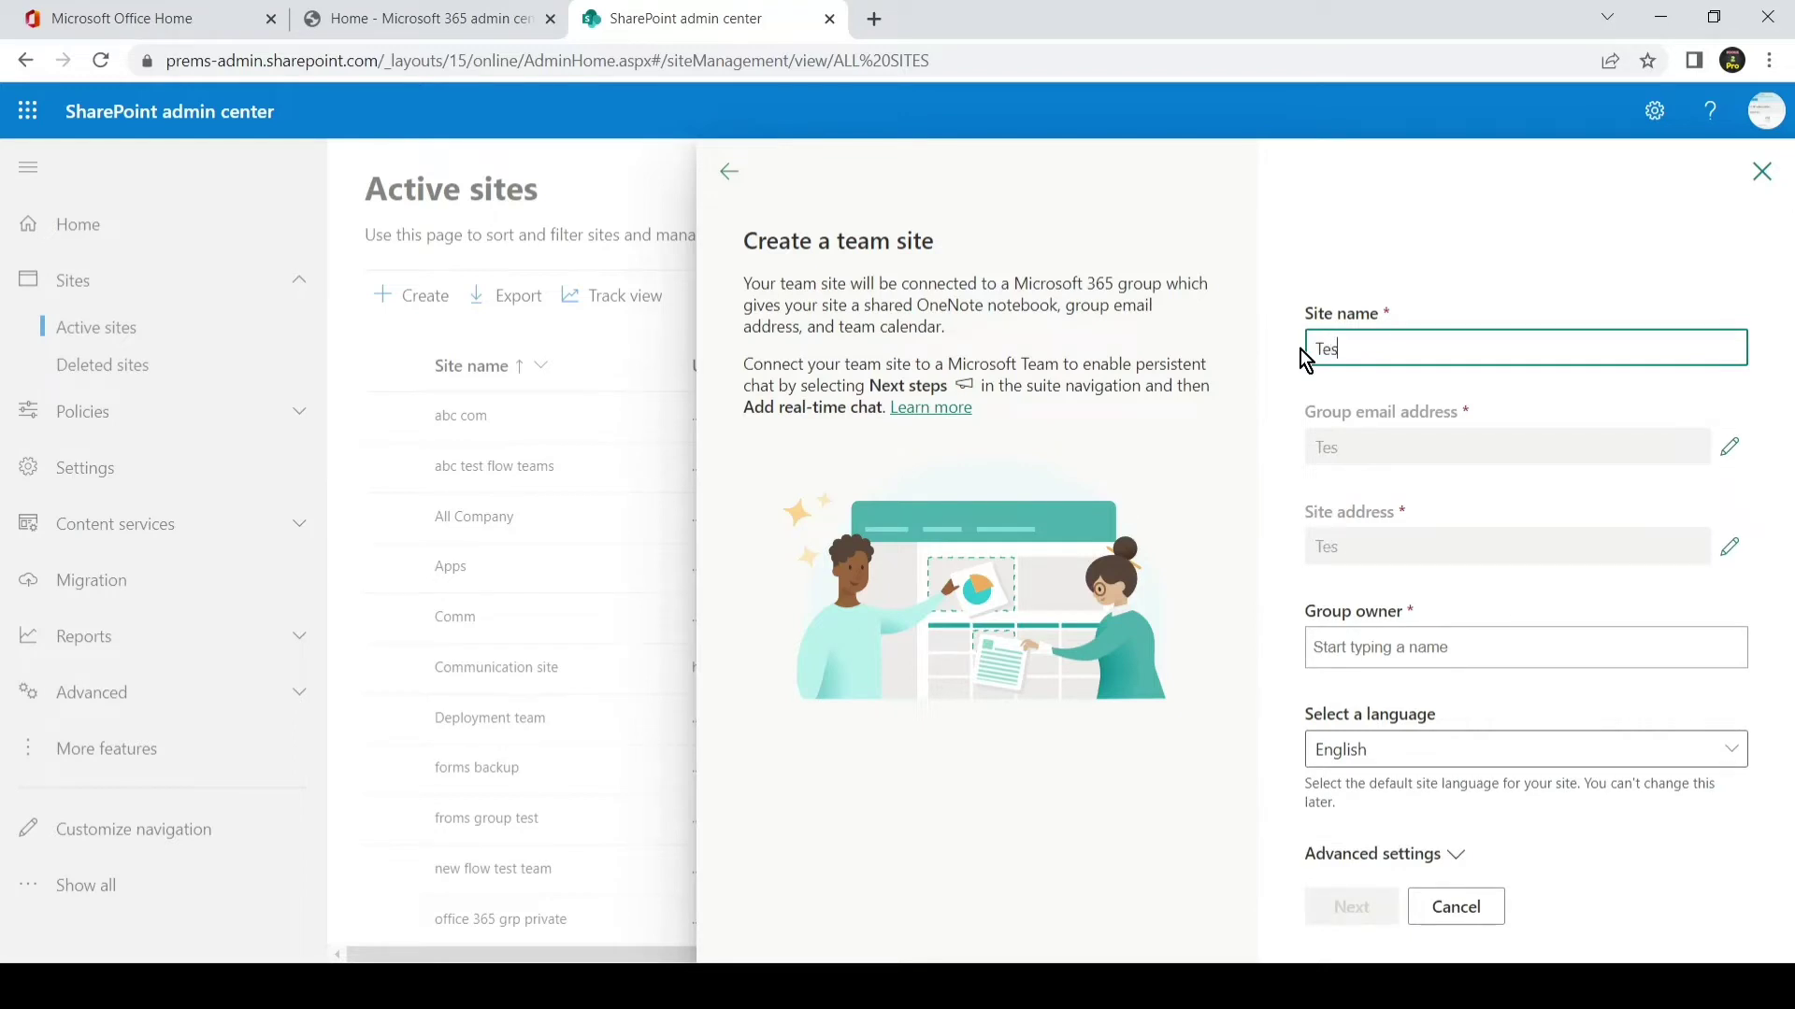
type("t team 1")
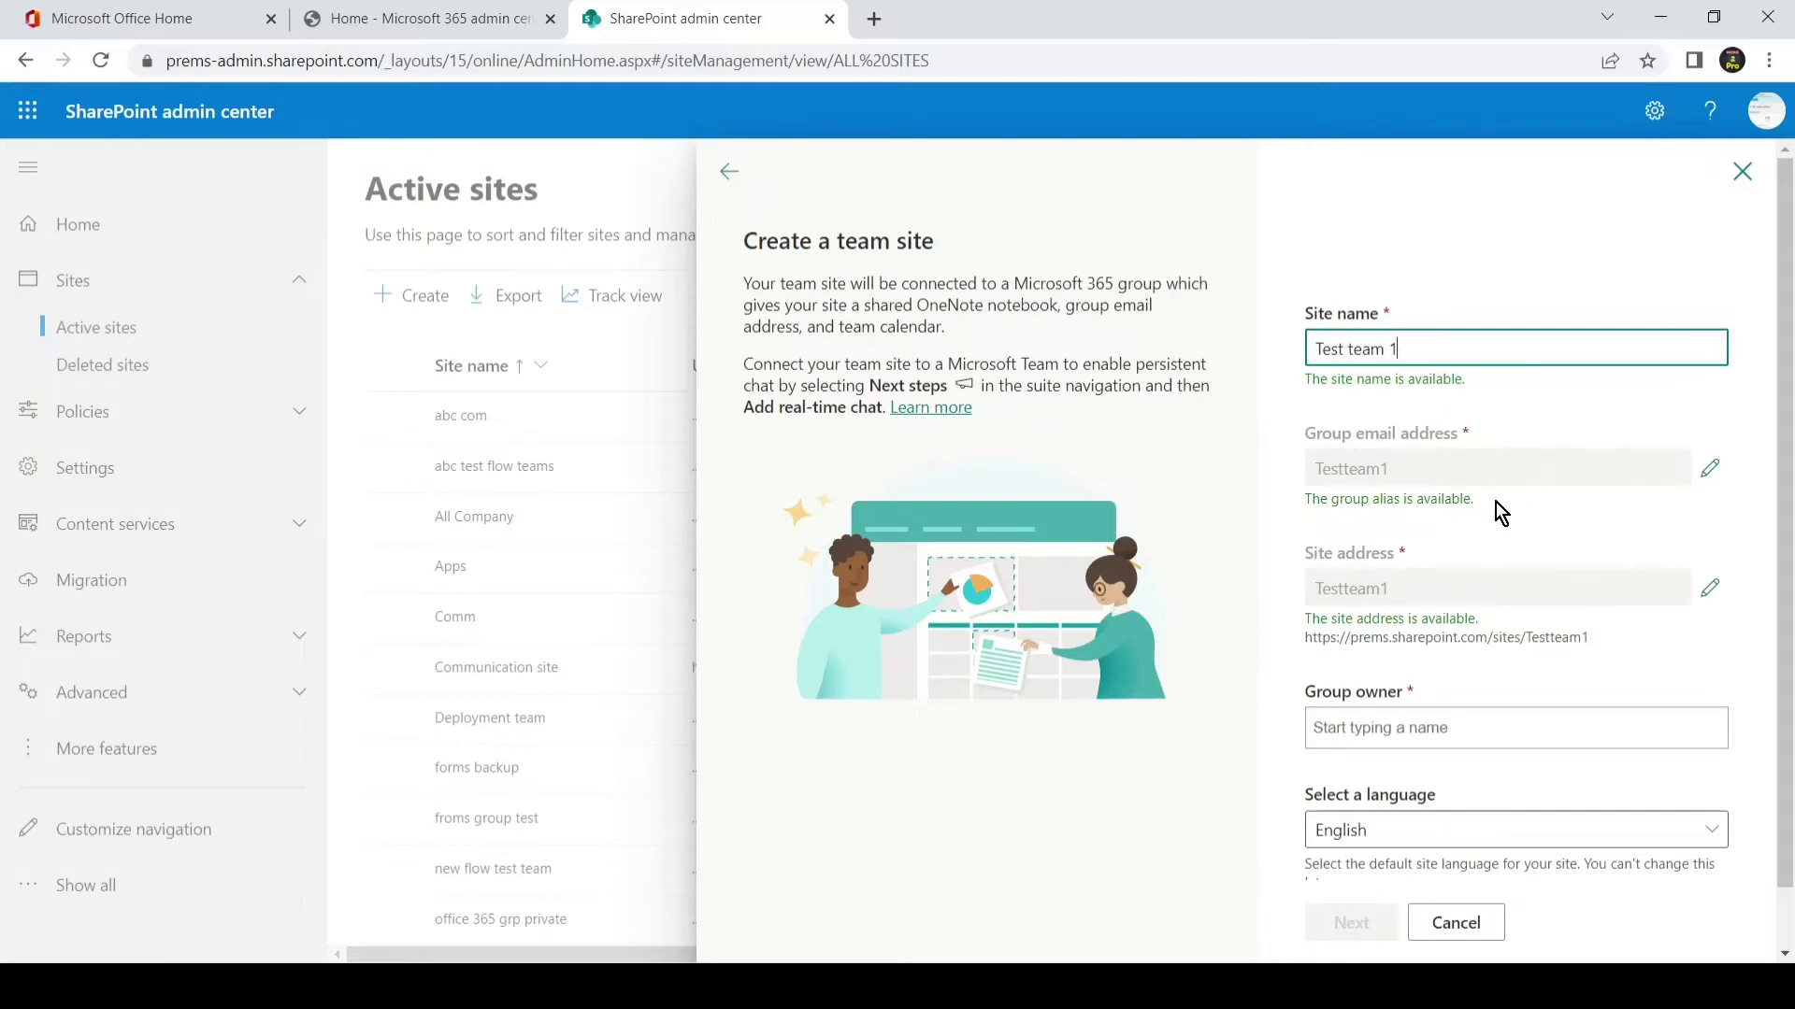
scroll(1500, 510, "down", 1)
left_click_drag(1307, 574, 1596, 576)
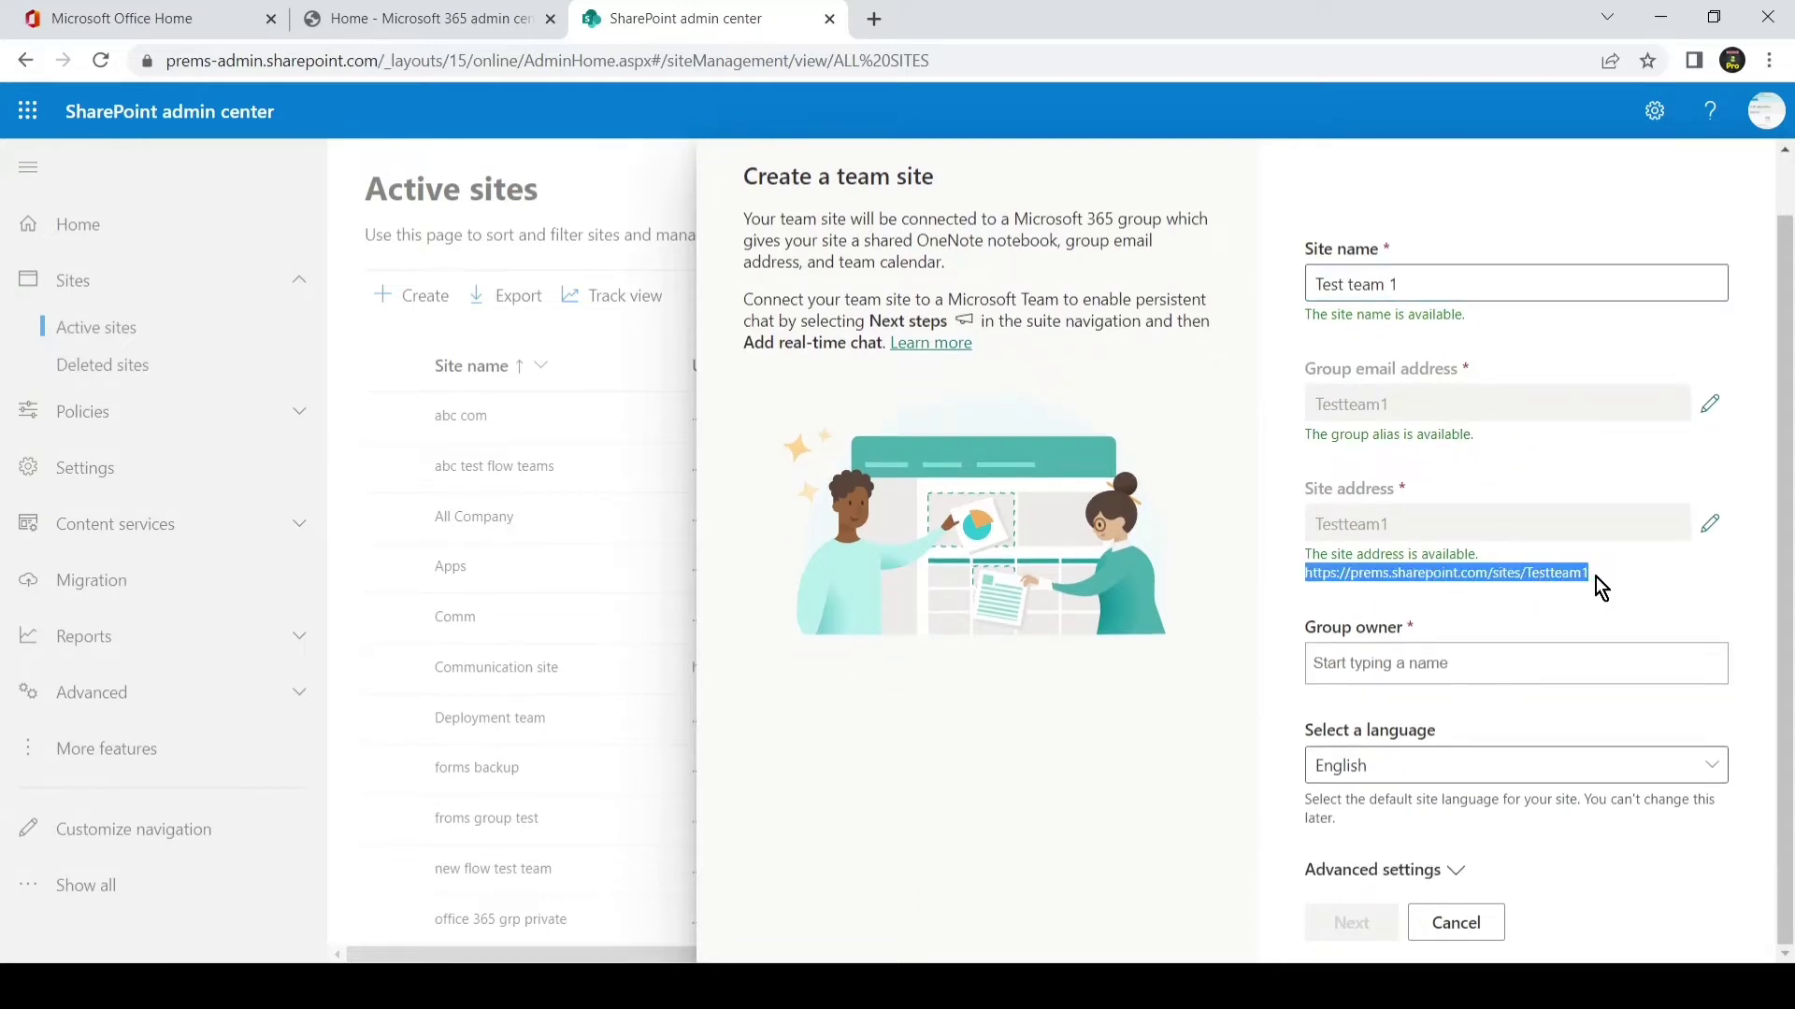
left_click(1462, 450)
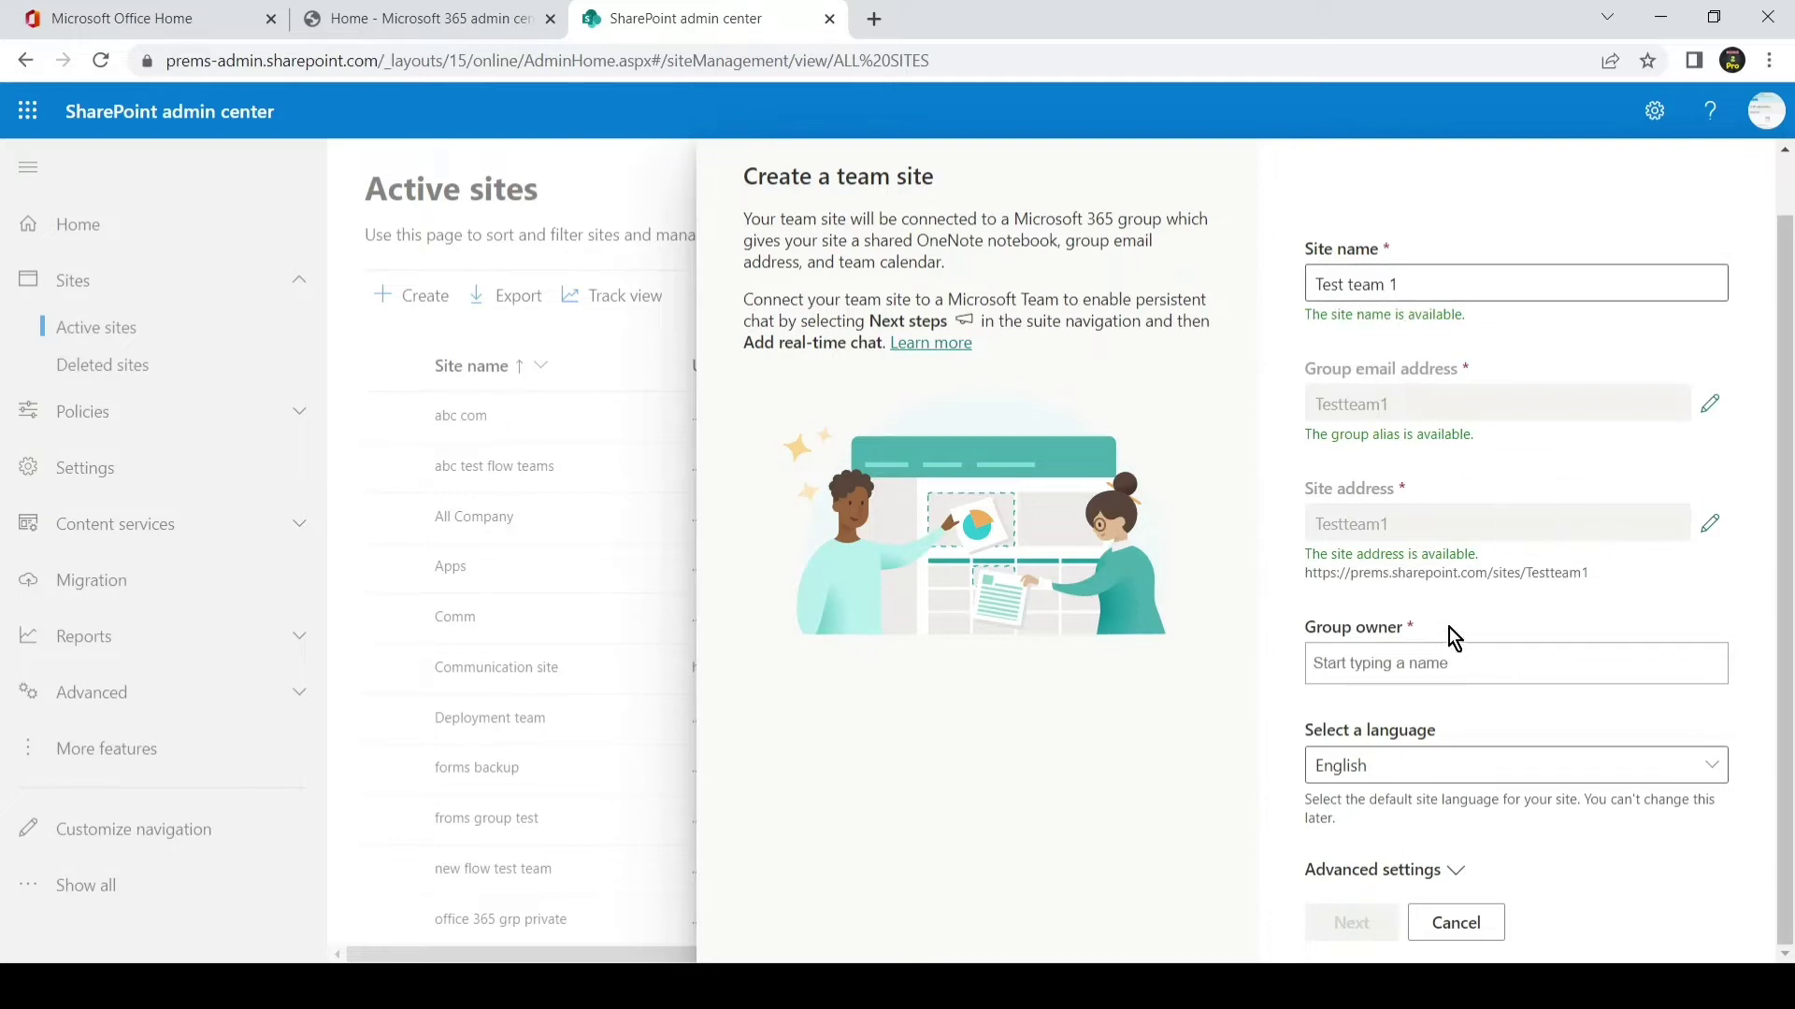
- Make the admin account the site's group owner
left_click(1423, 653)
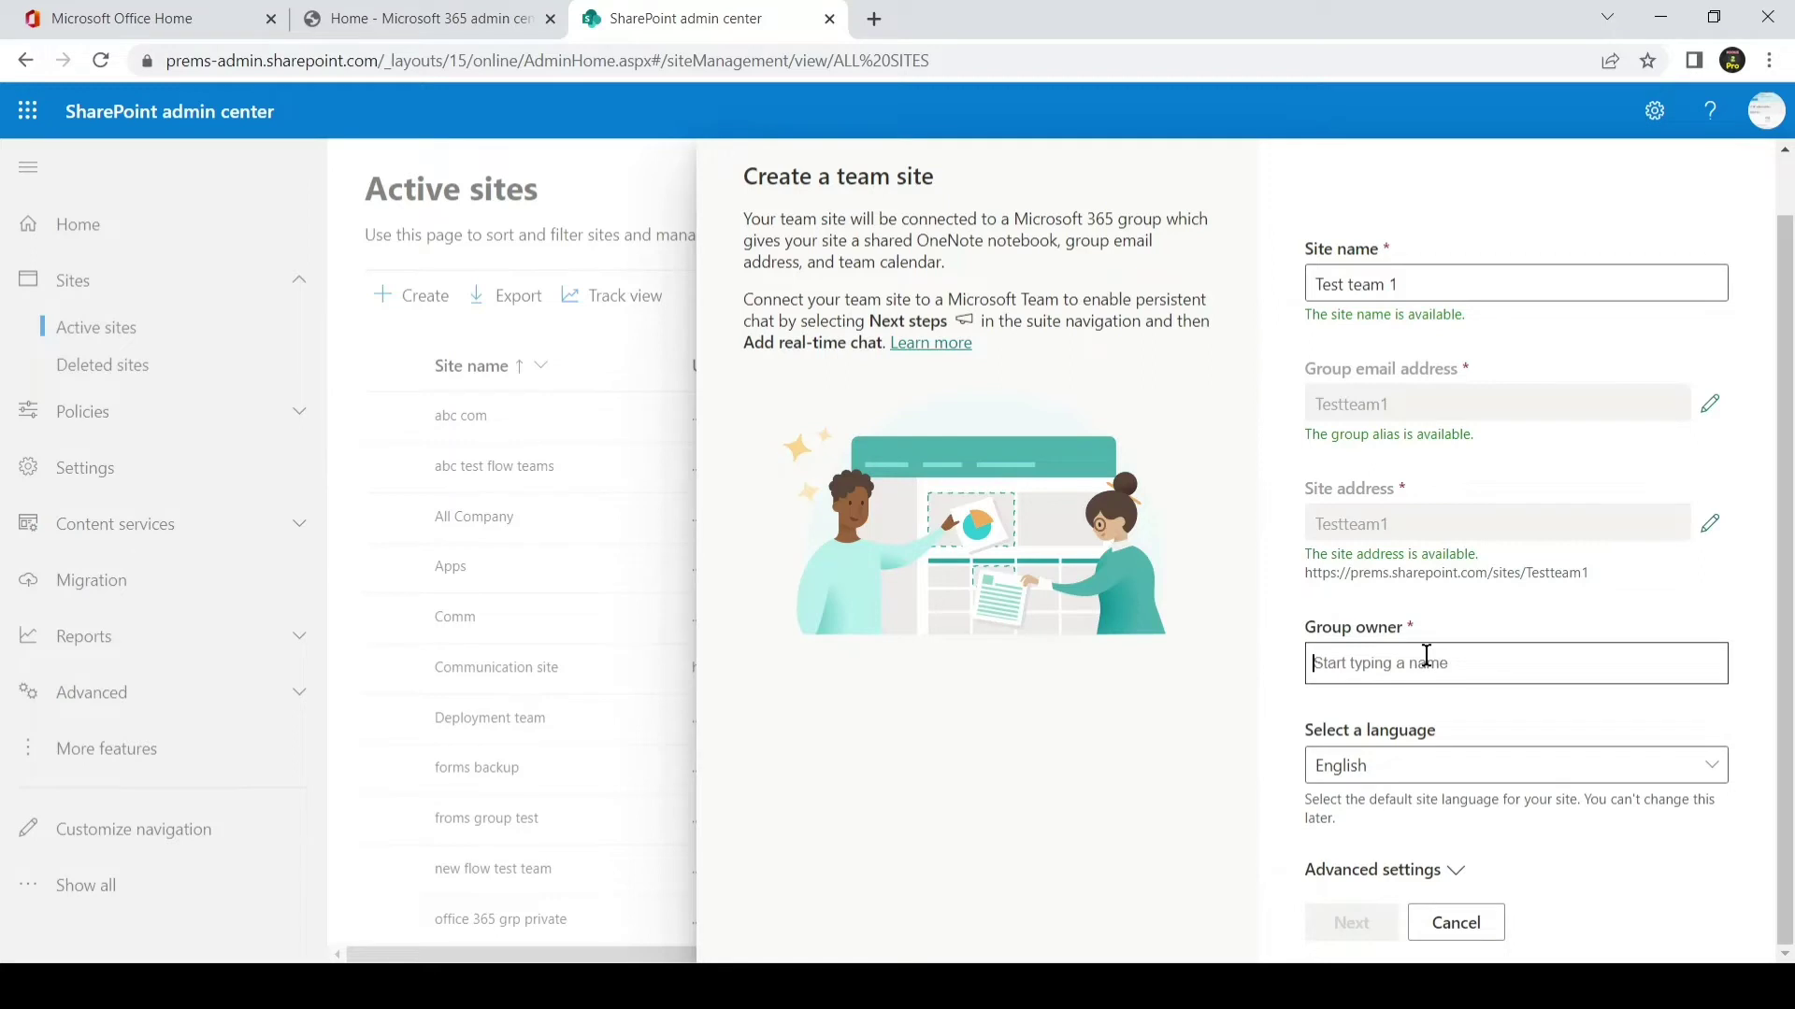
type("admin")
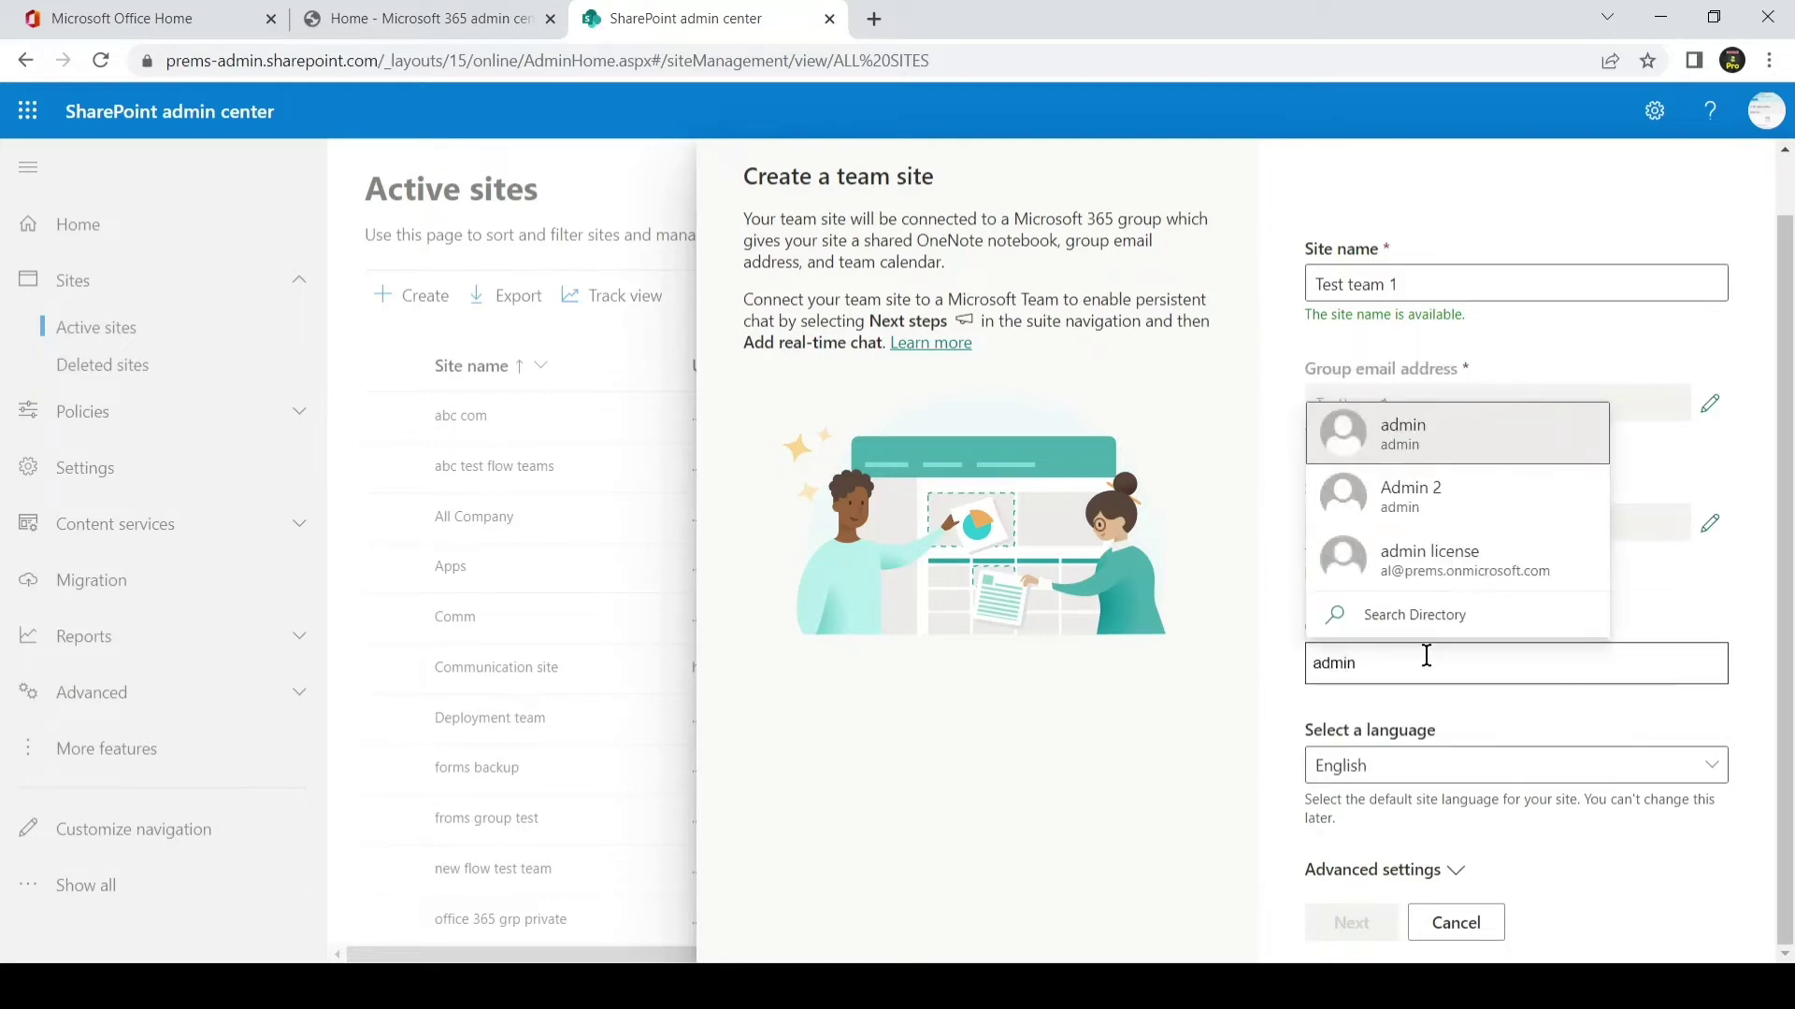
left_click(1440, 453)
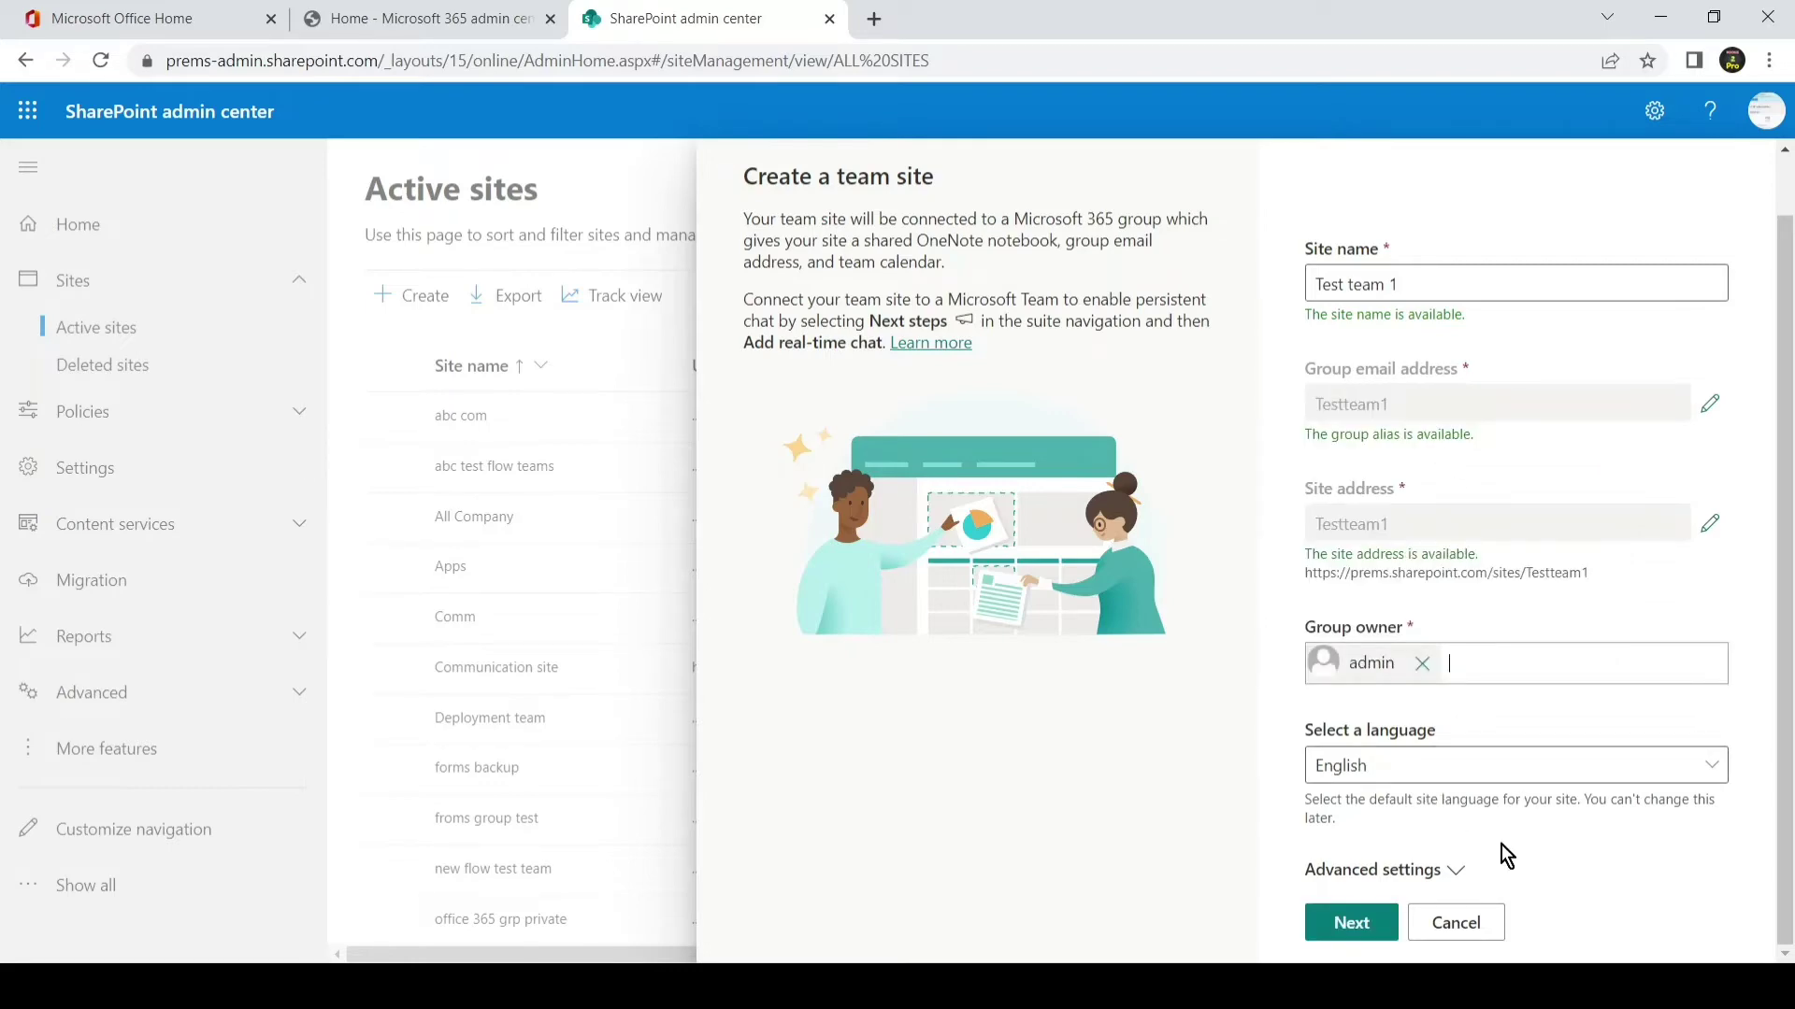
- In Advanced settings keep privacy Private, set a 10 GB storage limit, and continue
left_click(1460, 871)
scroll(1533, 804, "down", 5)
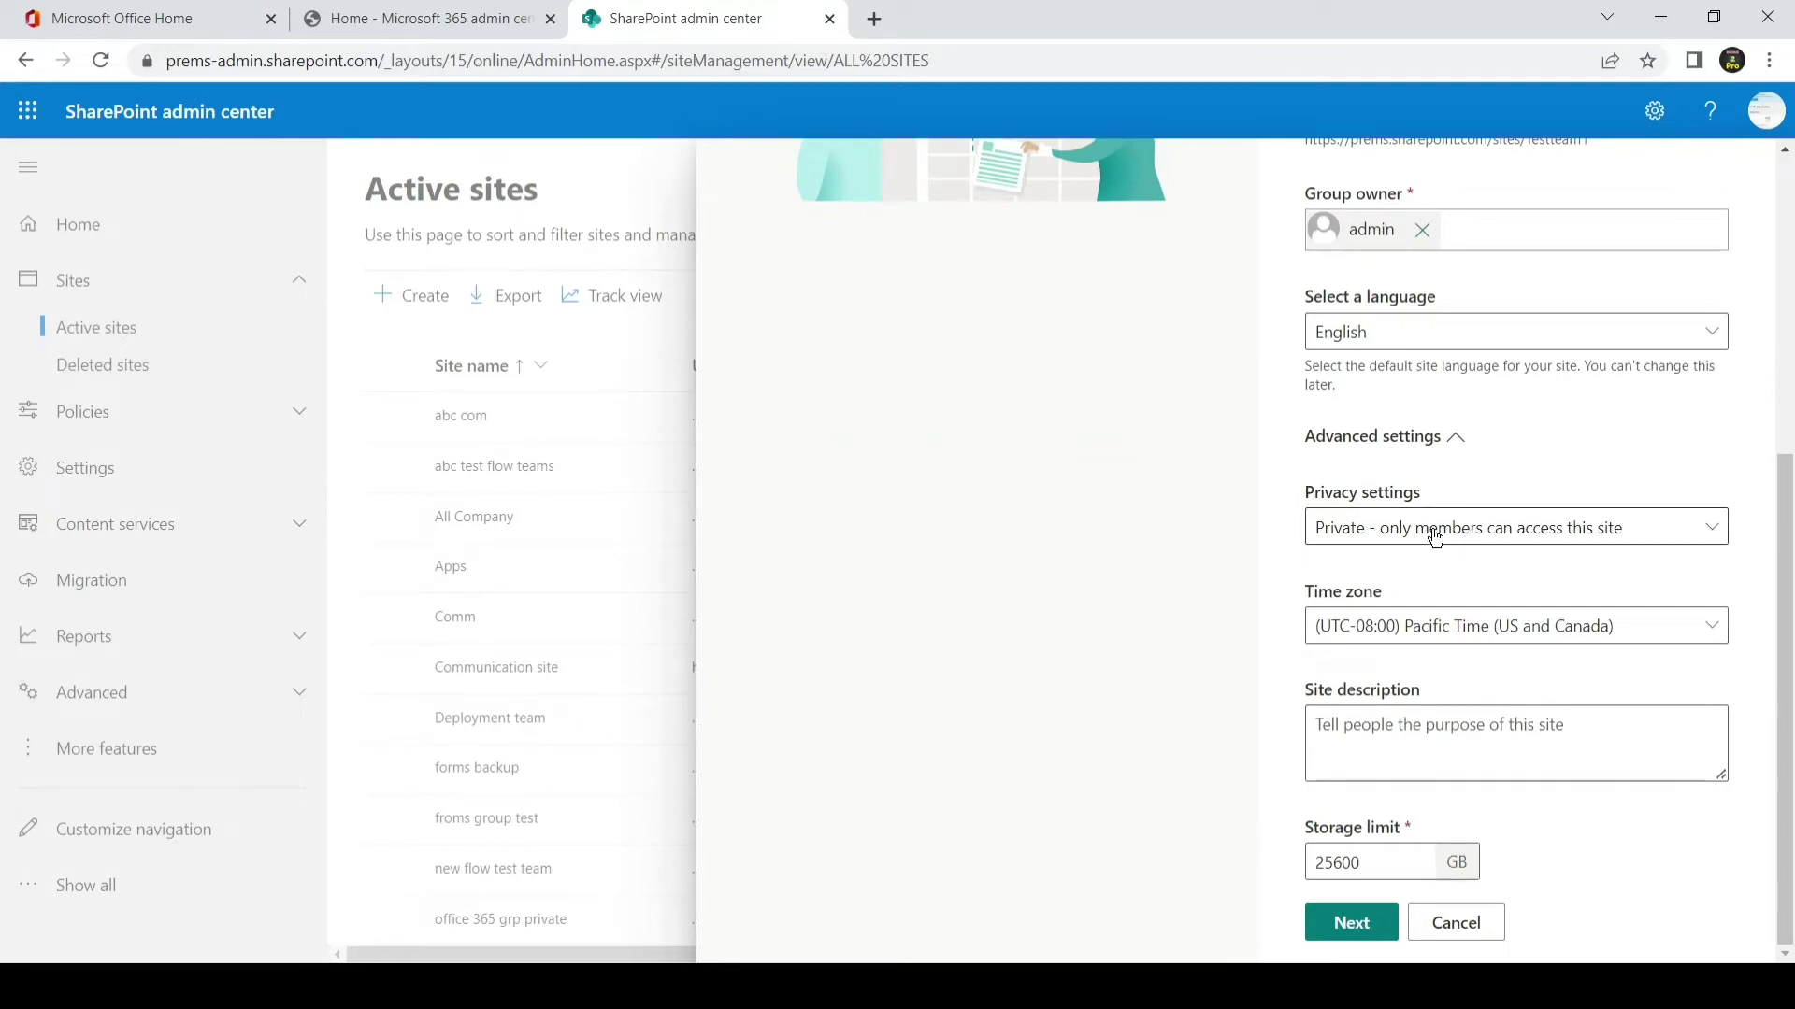
left_click(1482, 534)
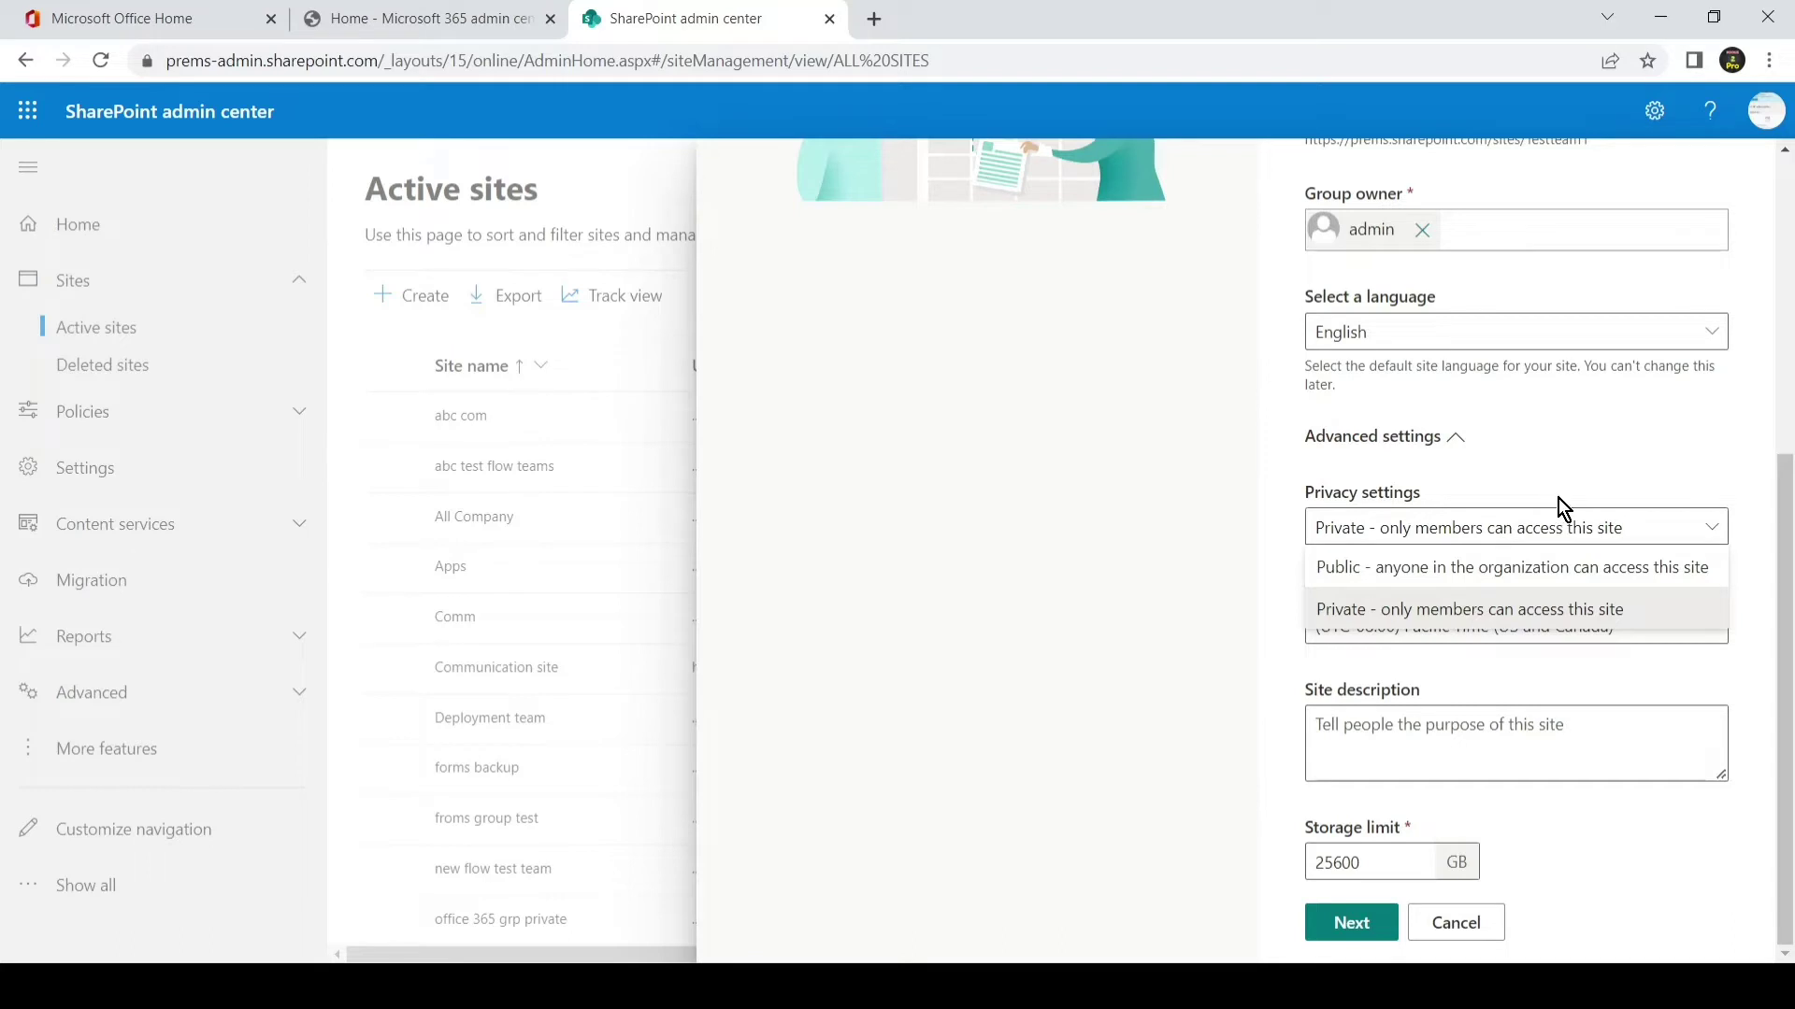
left_click(1555, 462)
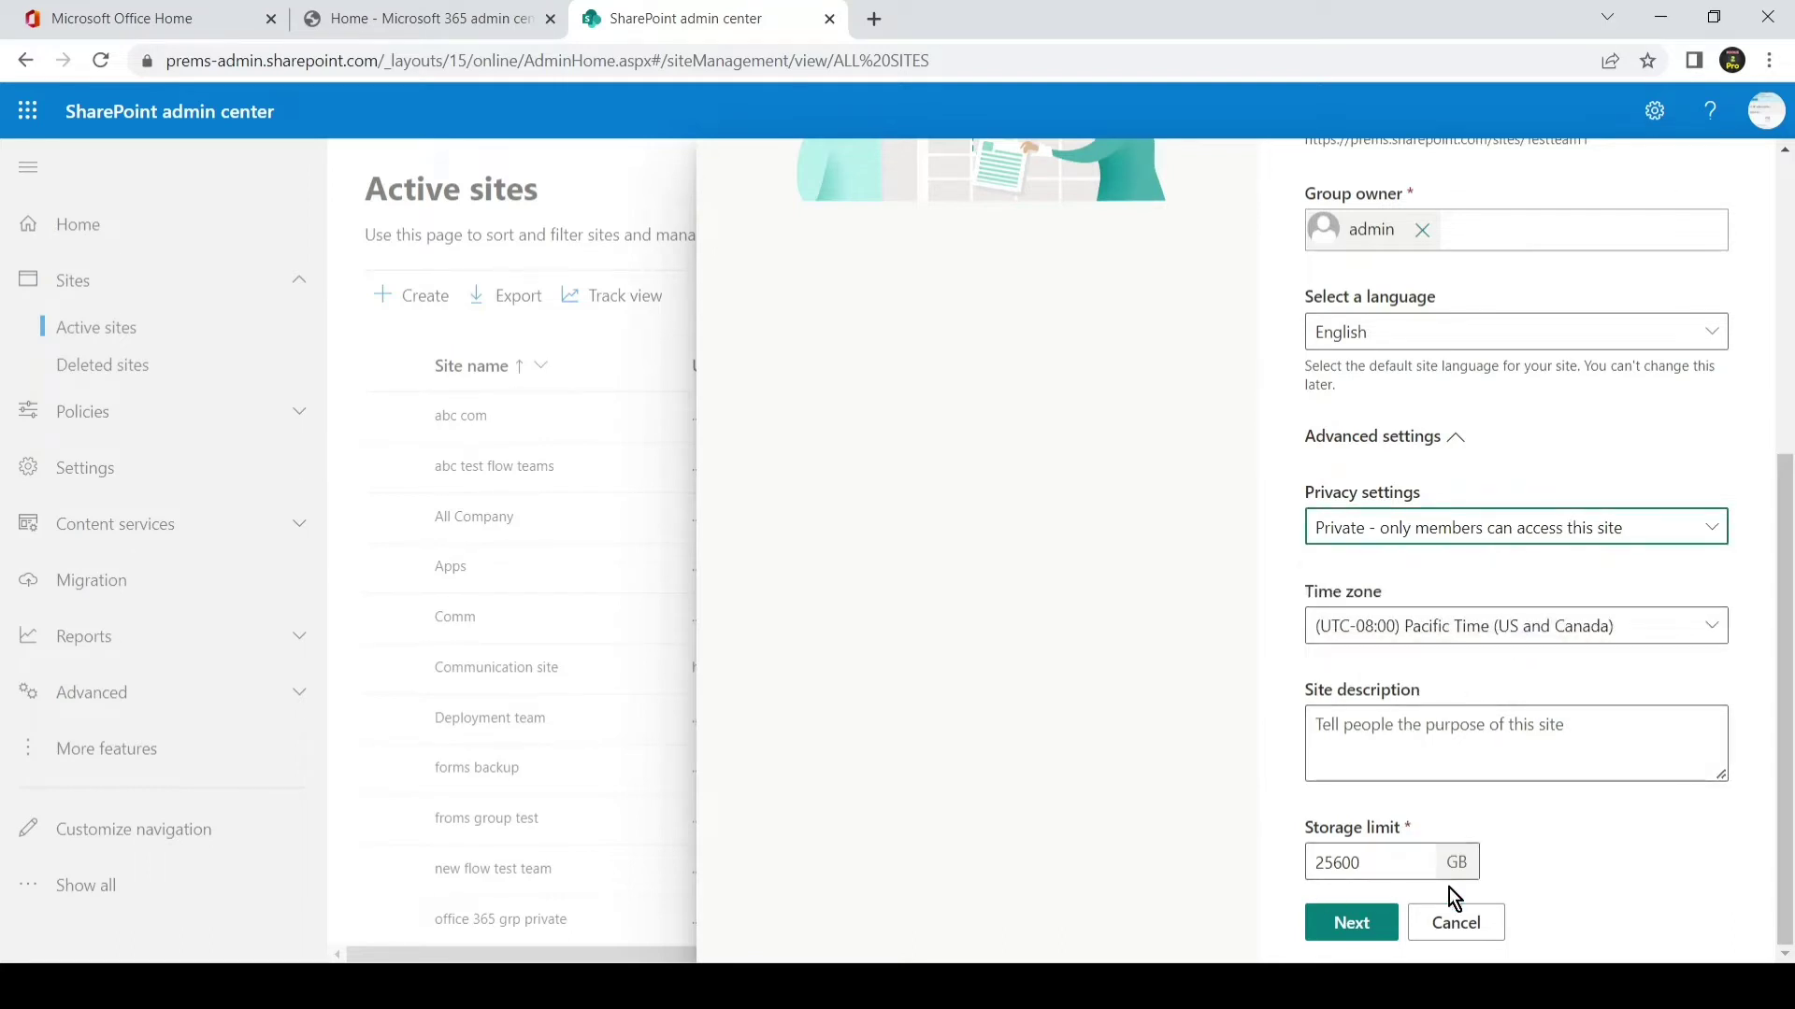
double_click(1346, 862)
type("10")
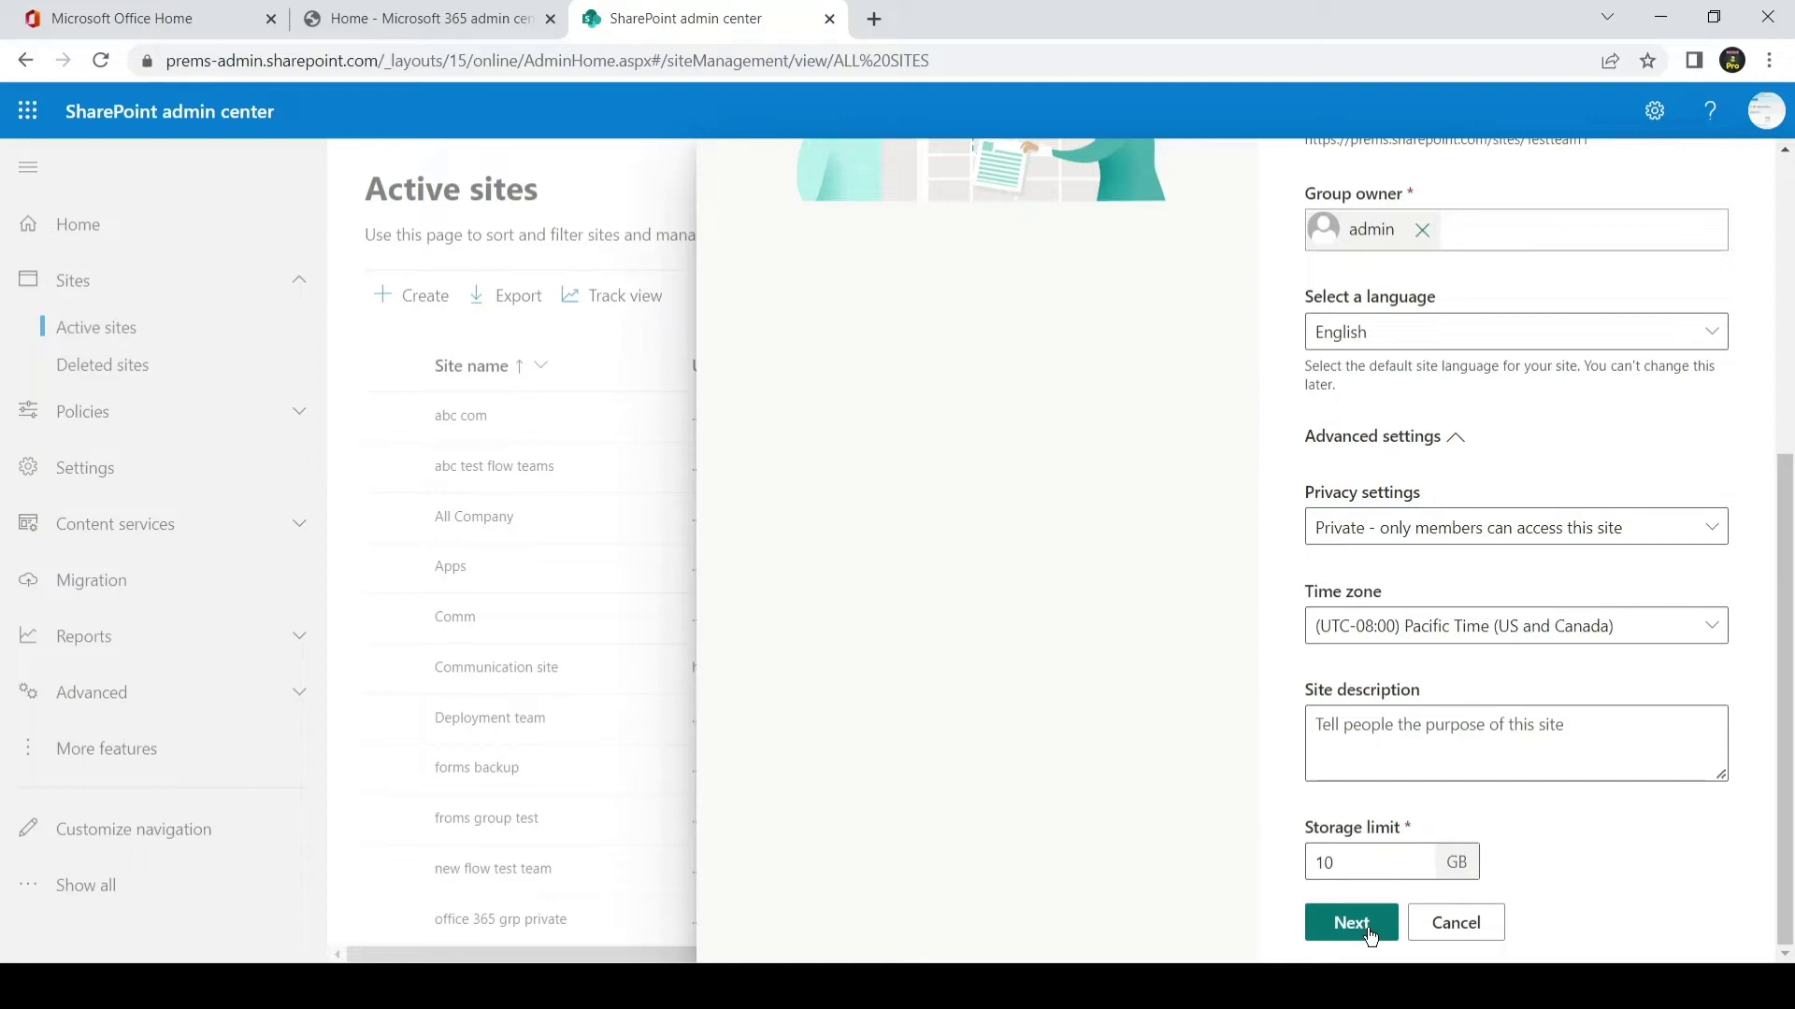
left_click(1368, 925)
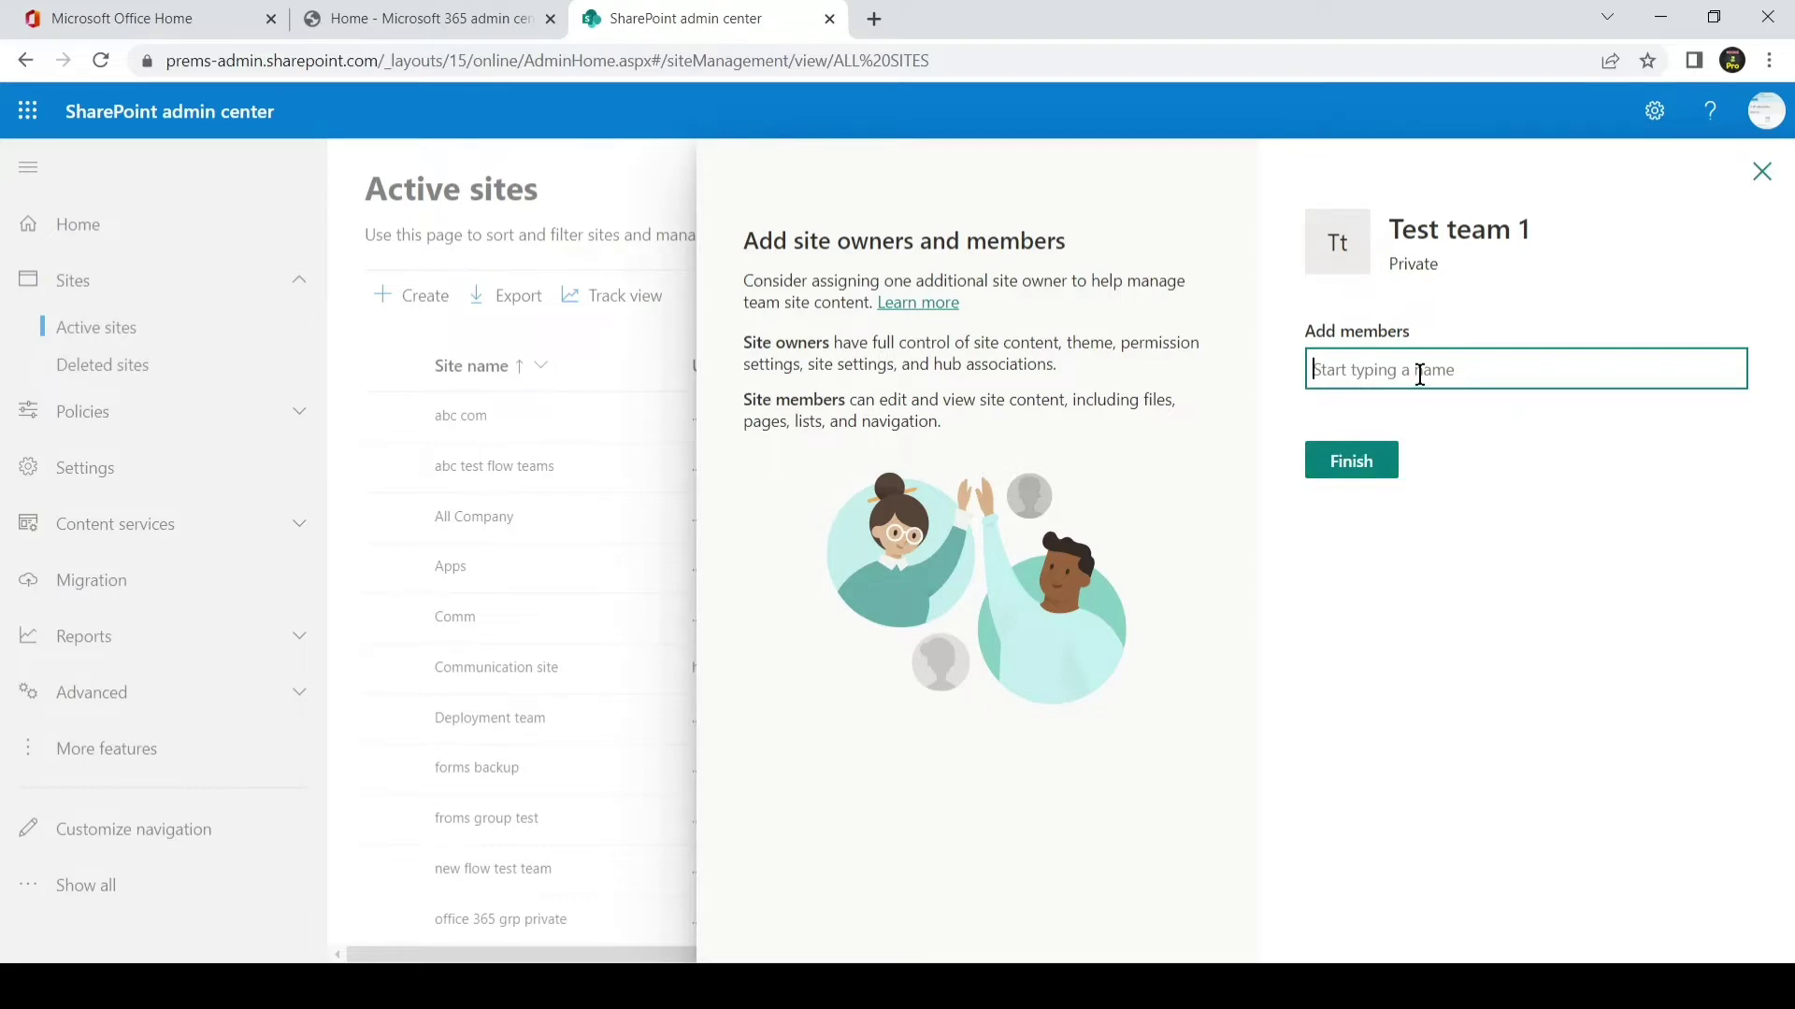
- Add the licensed admin account as a member and finish creating Test team 1
type("al")
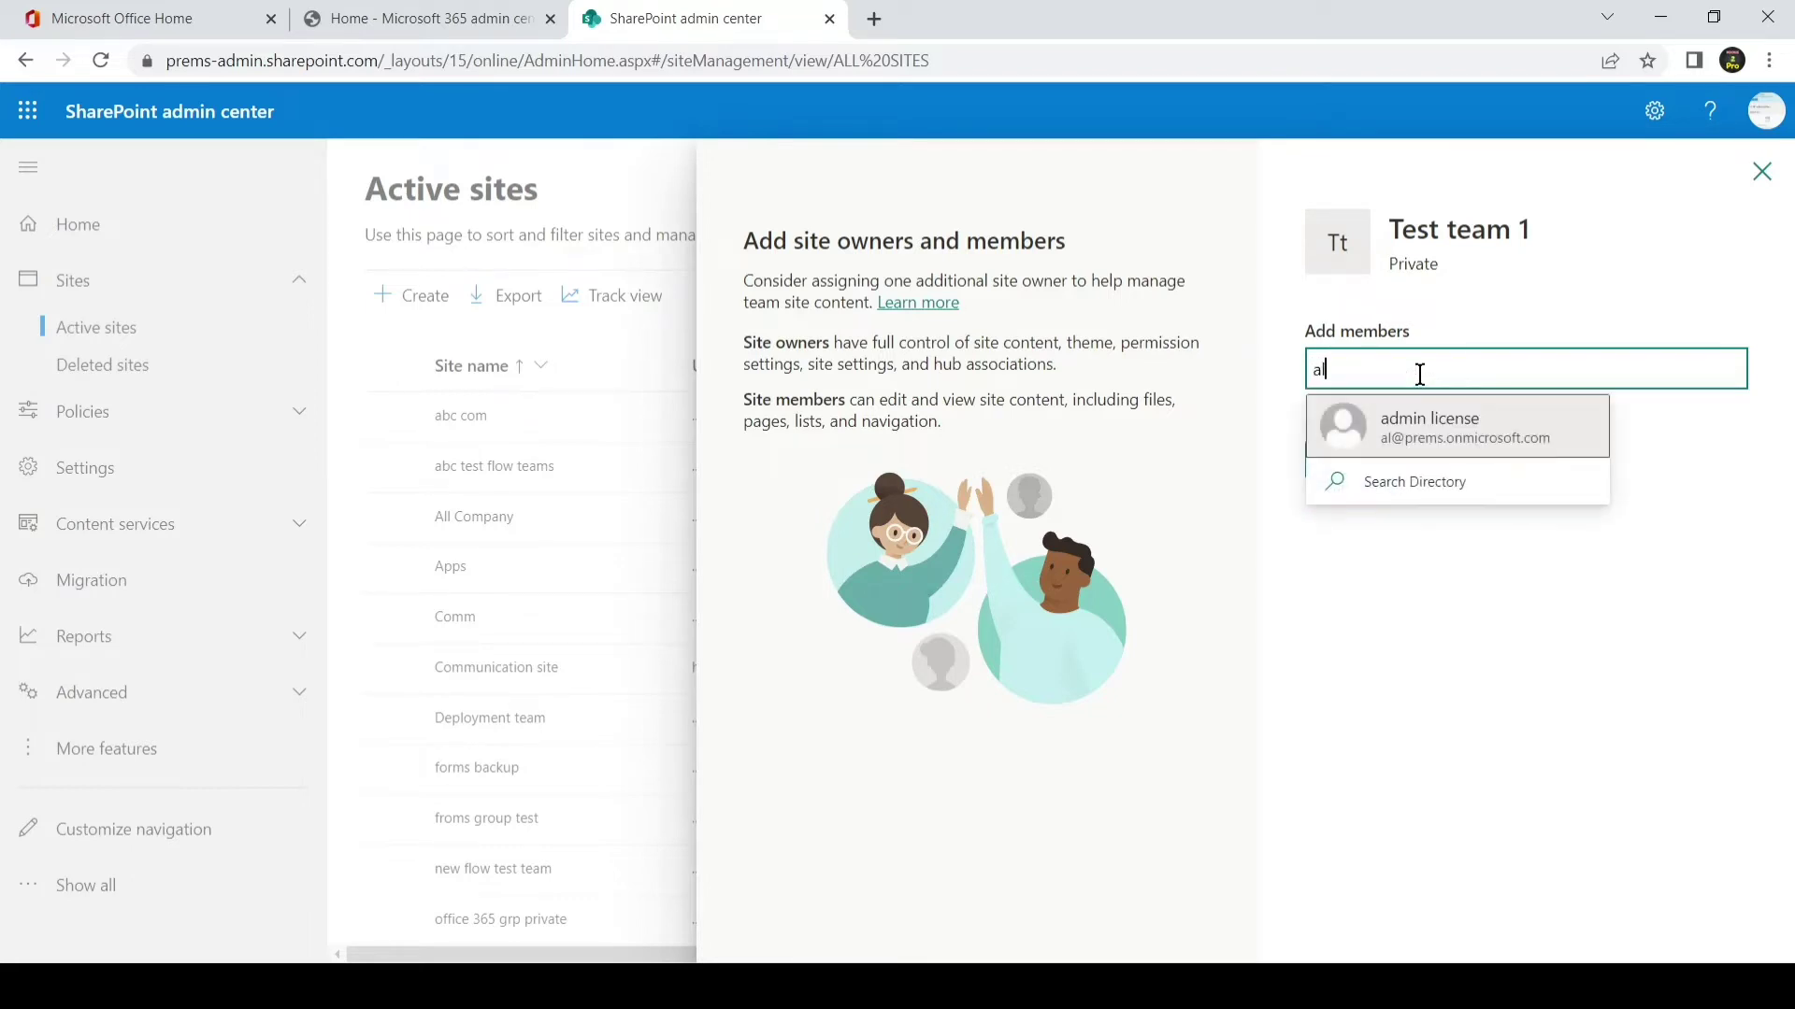
left_click(1420, 420)
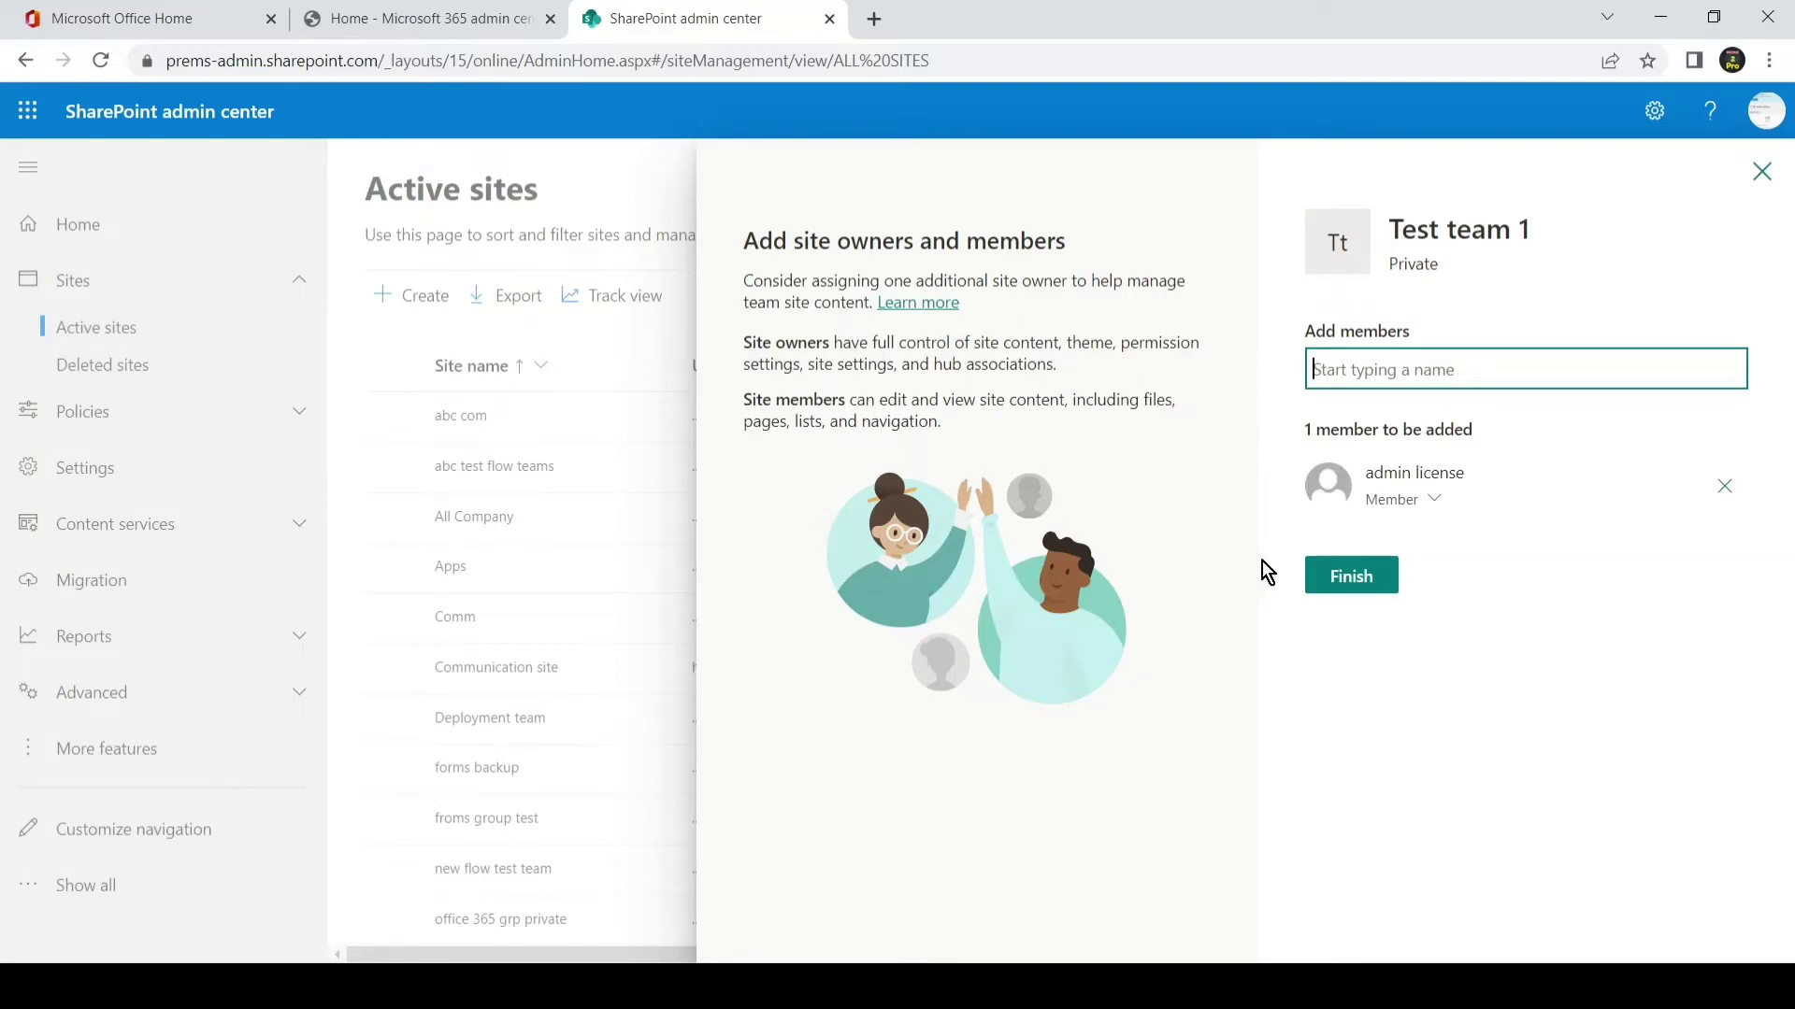
left_click(1346, 579)
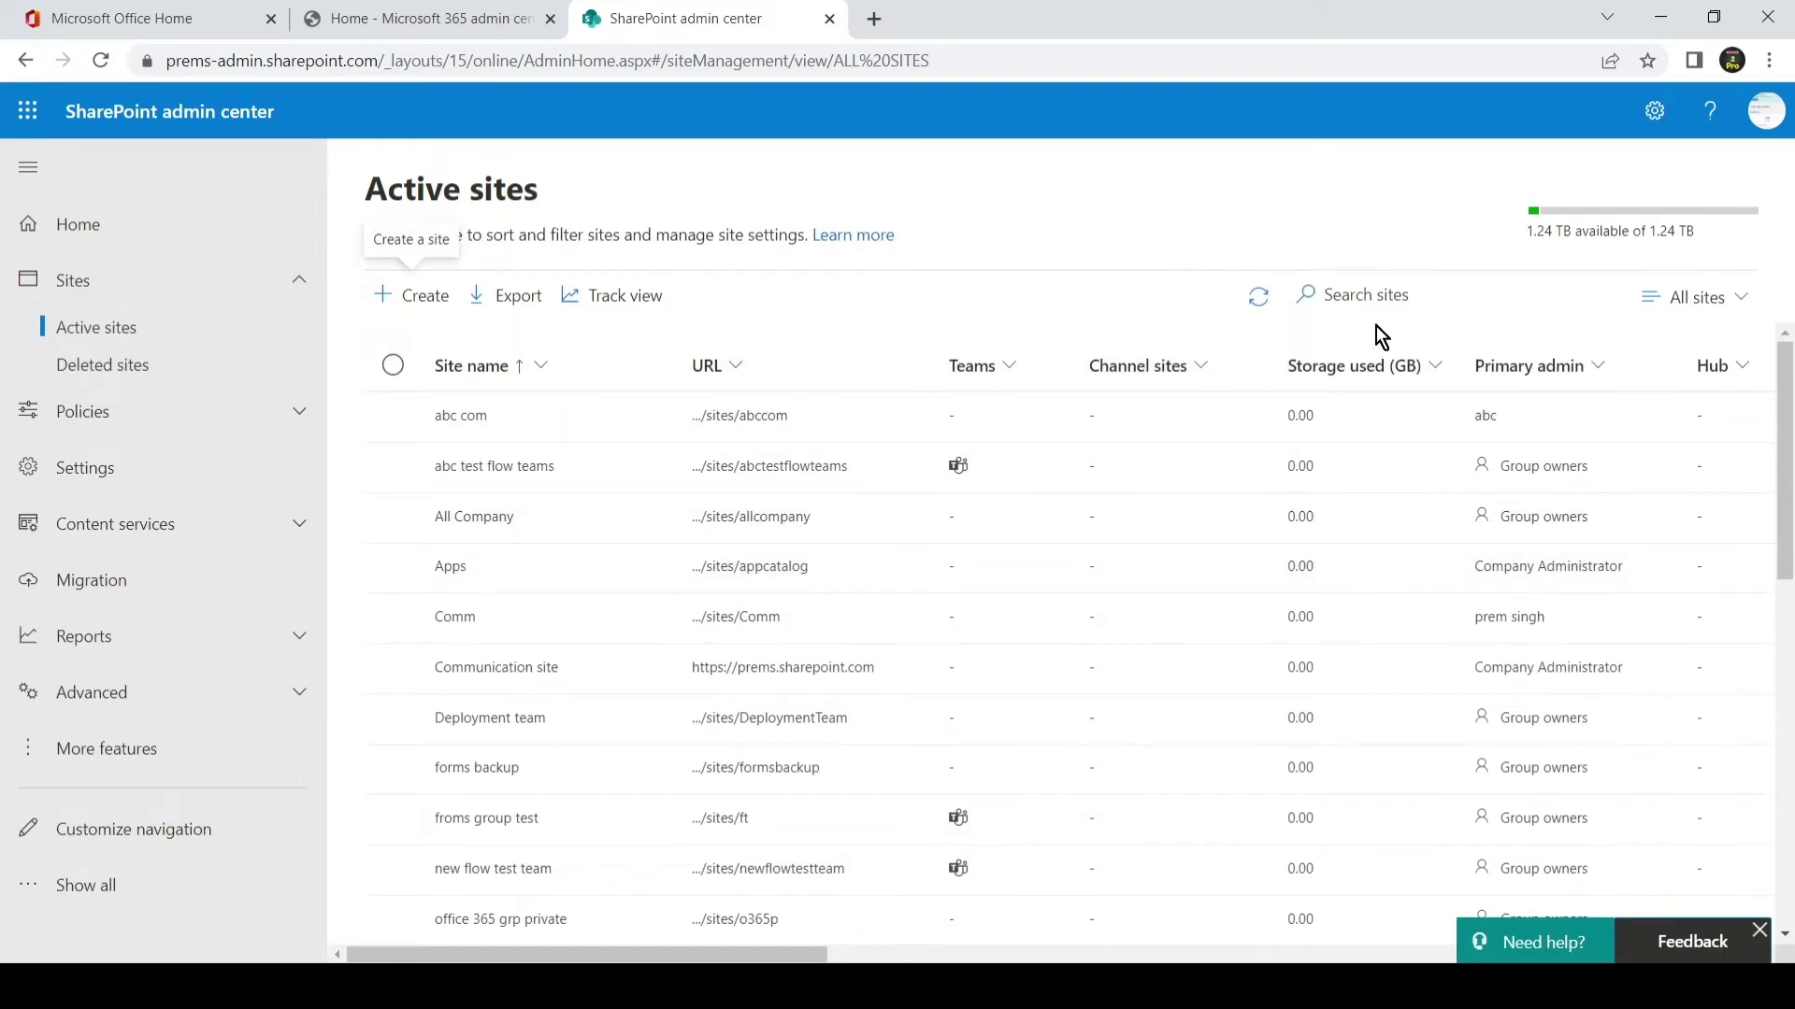
- Search active sites for 'test' and open the Testteam1 site URL in a new tab
left_click(1327, 295)
type("test")
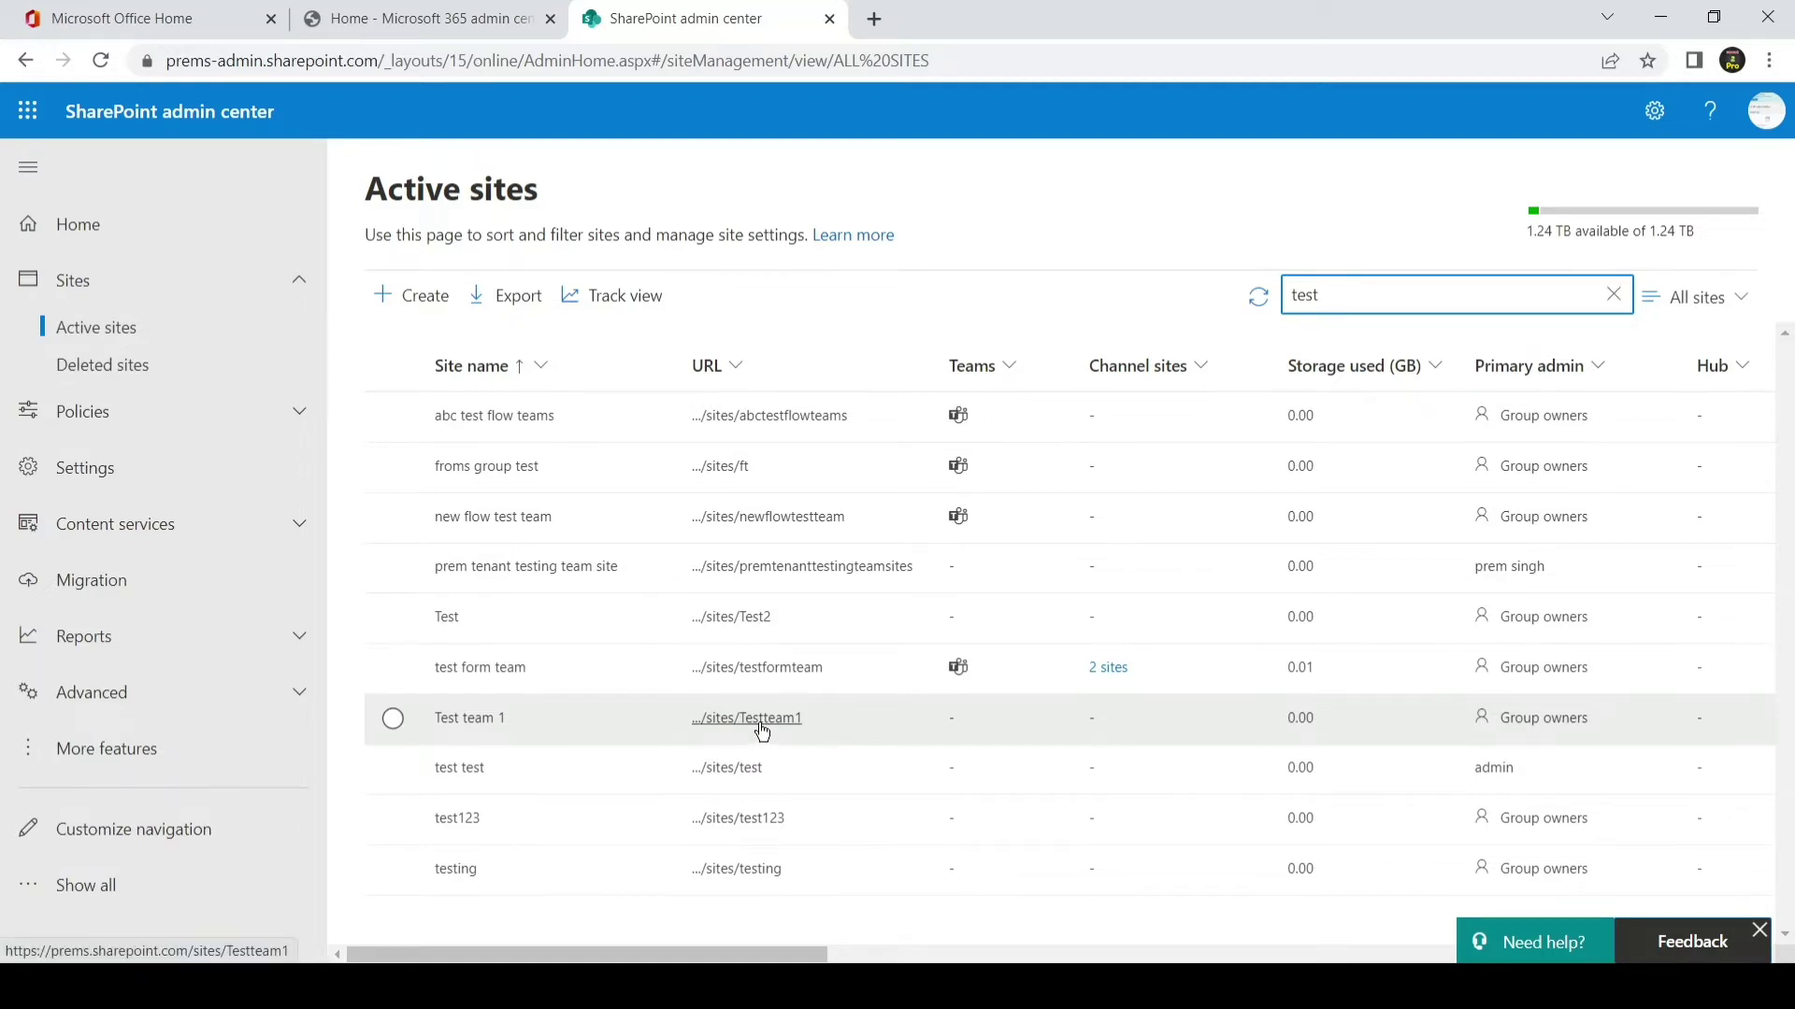
left_click(761, 728)
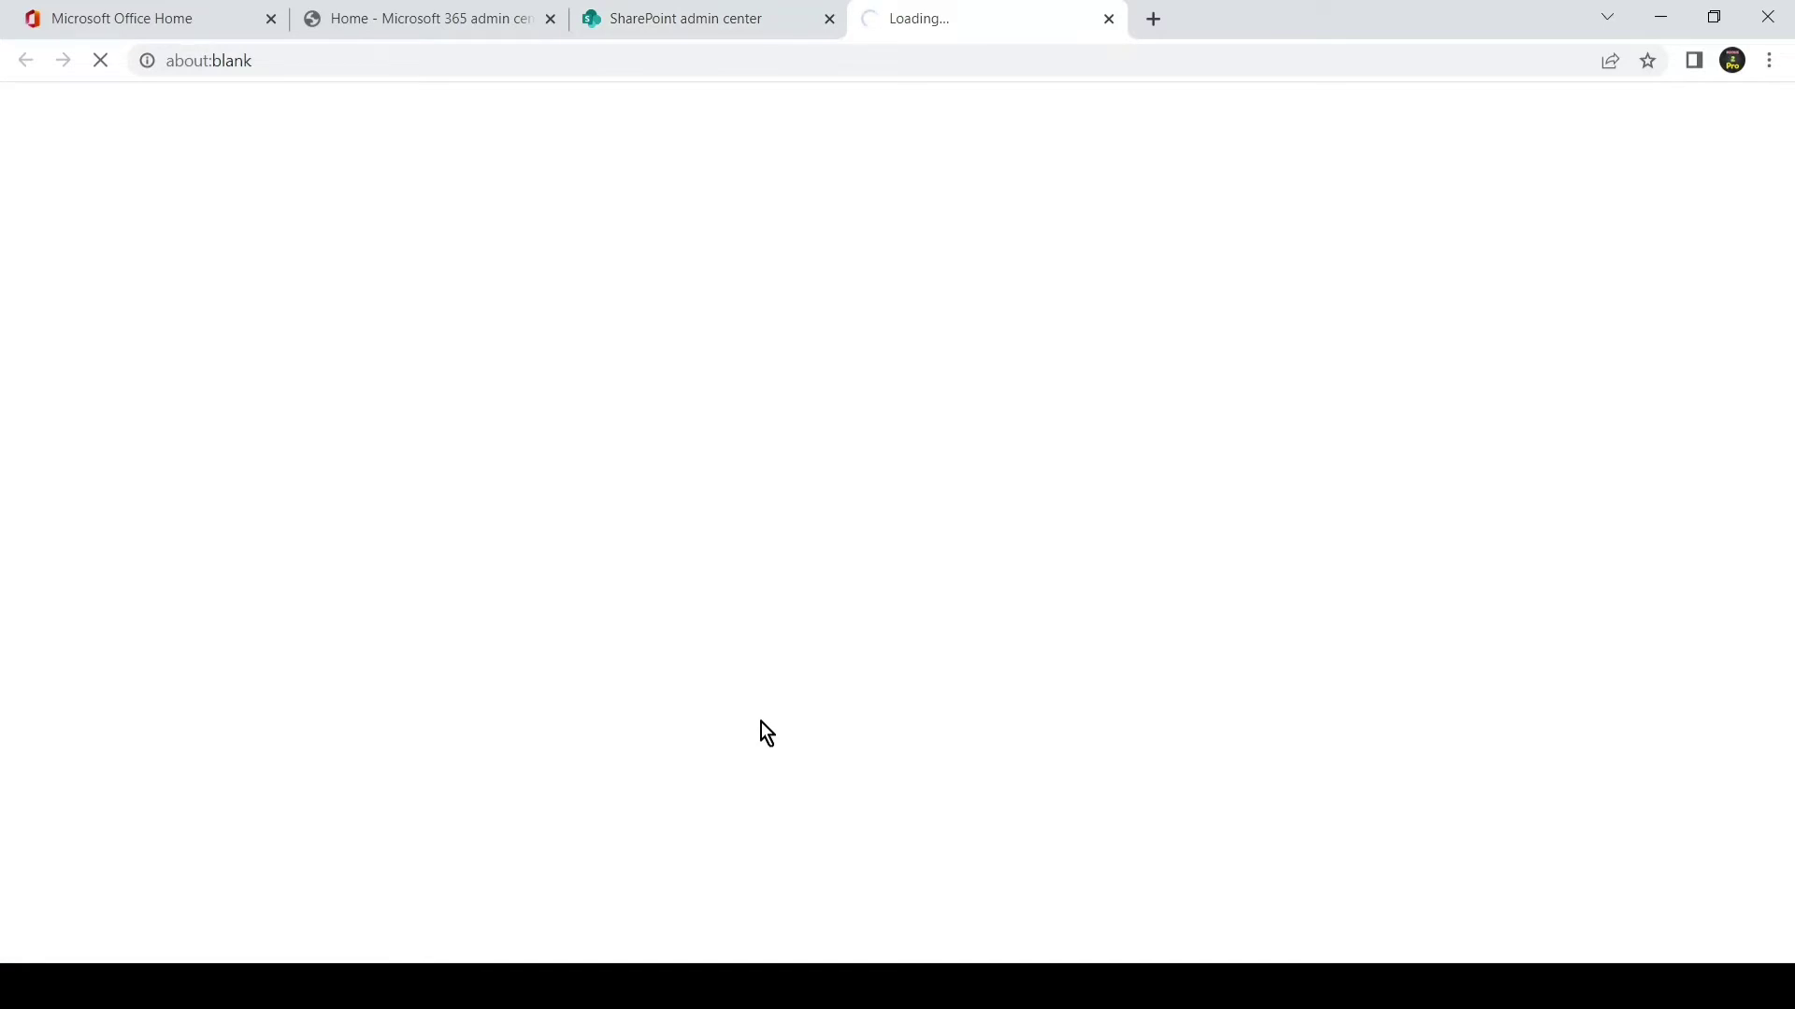
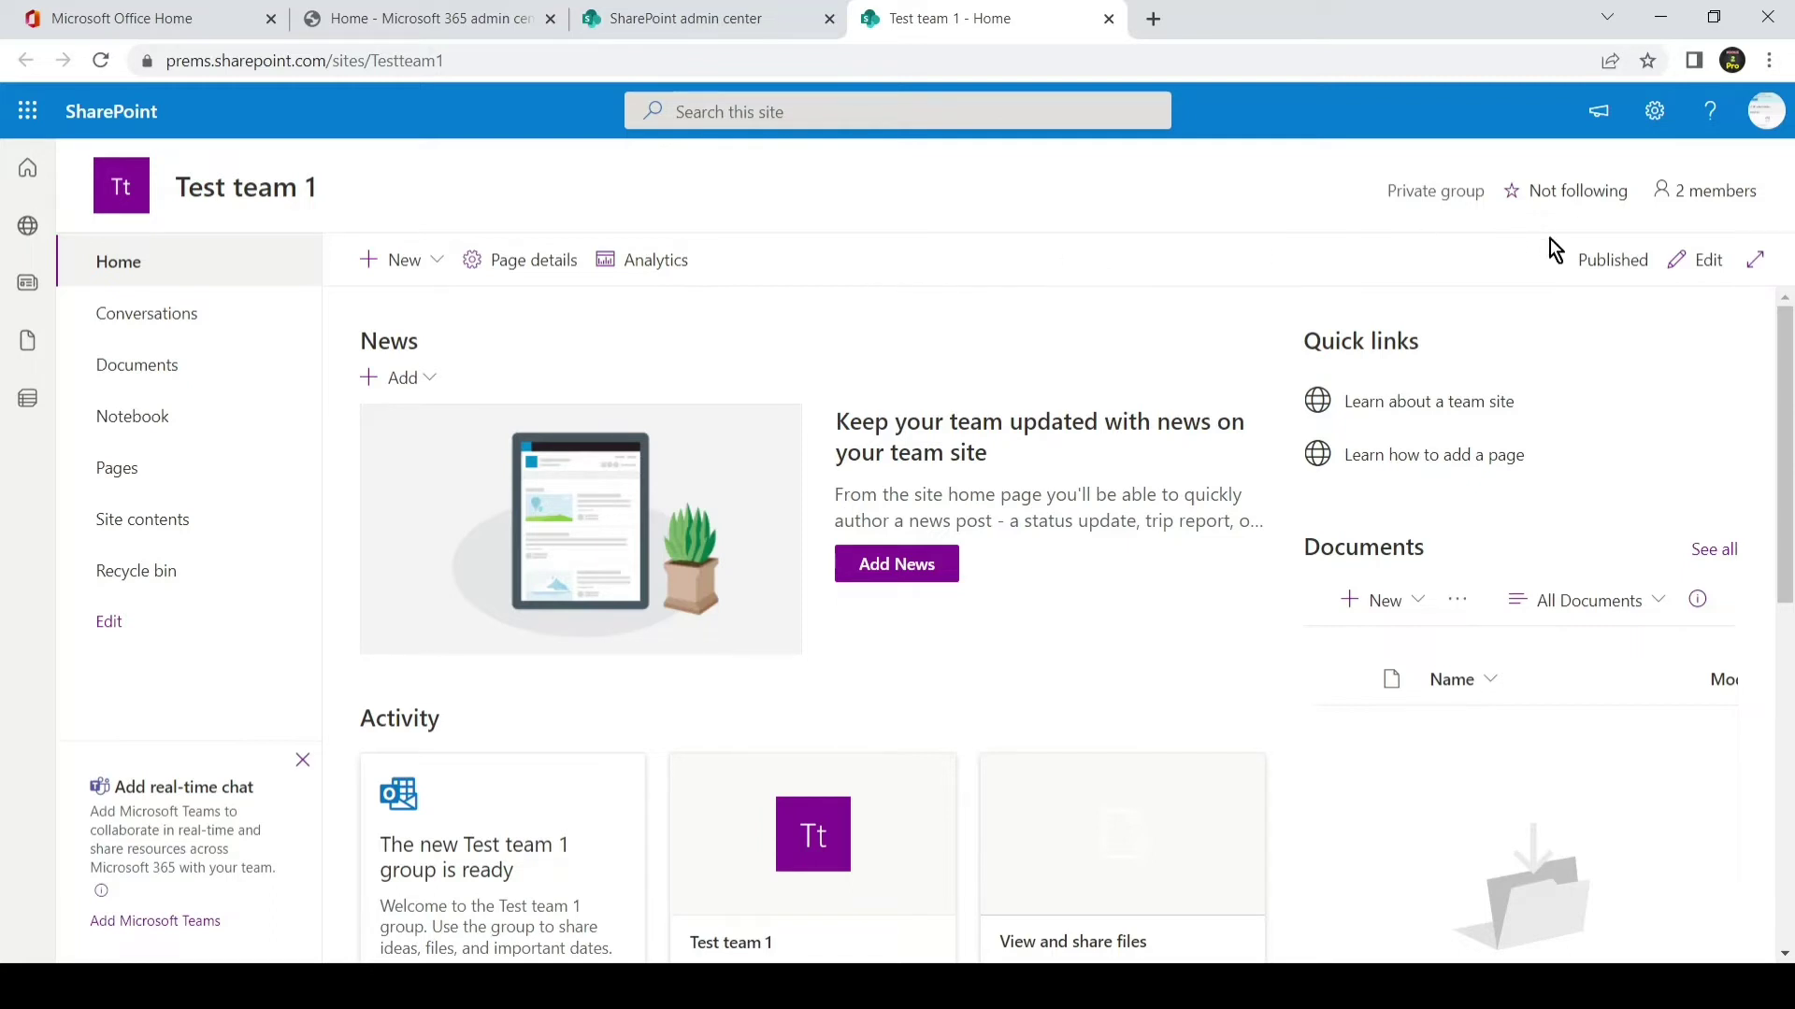
- Open Test team 1's Group membership panel from the '2 members' link
left_click(1725, 193)
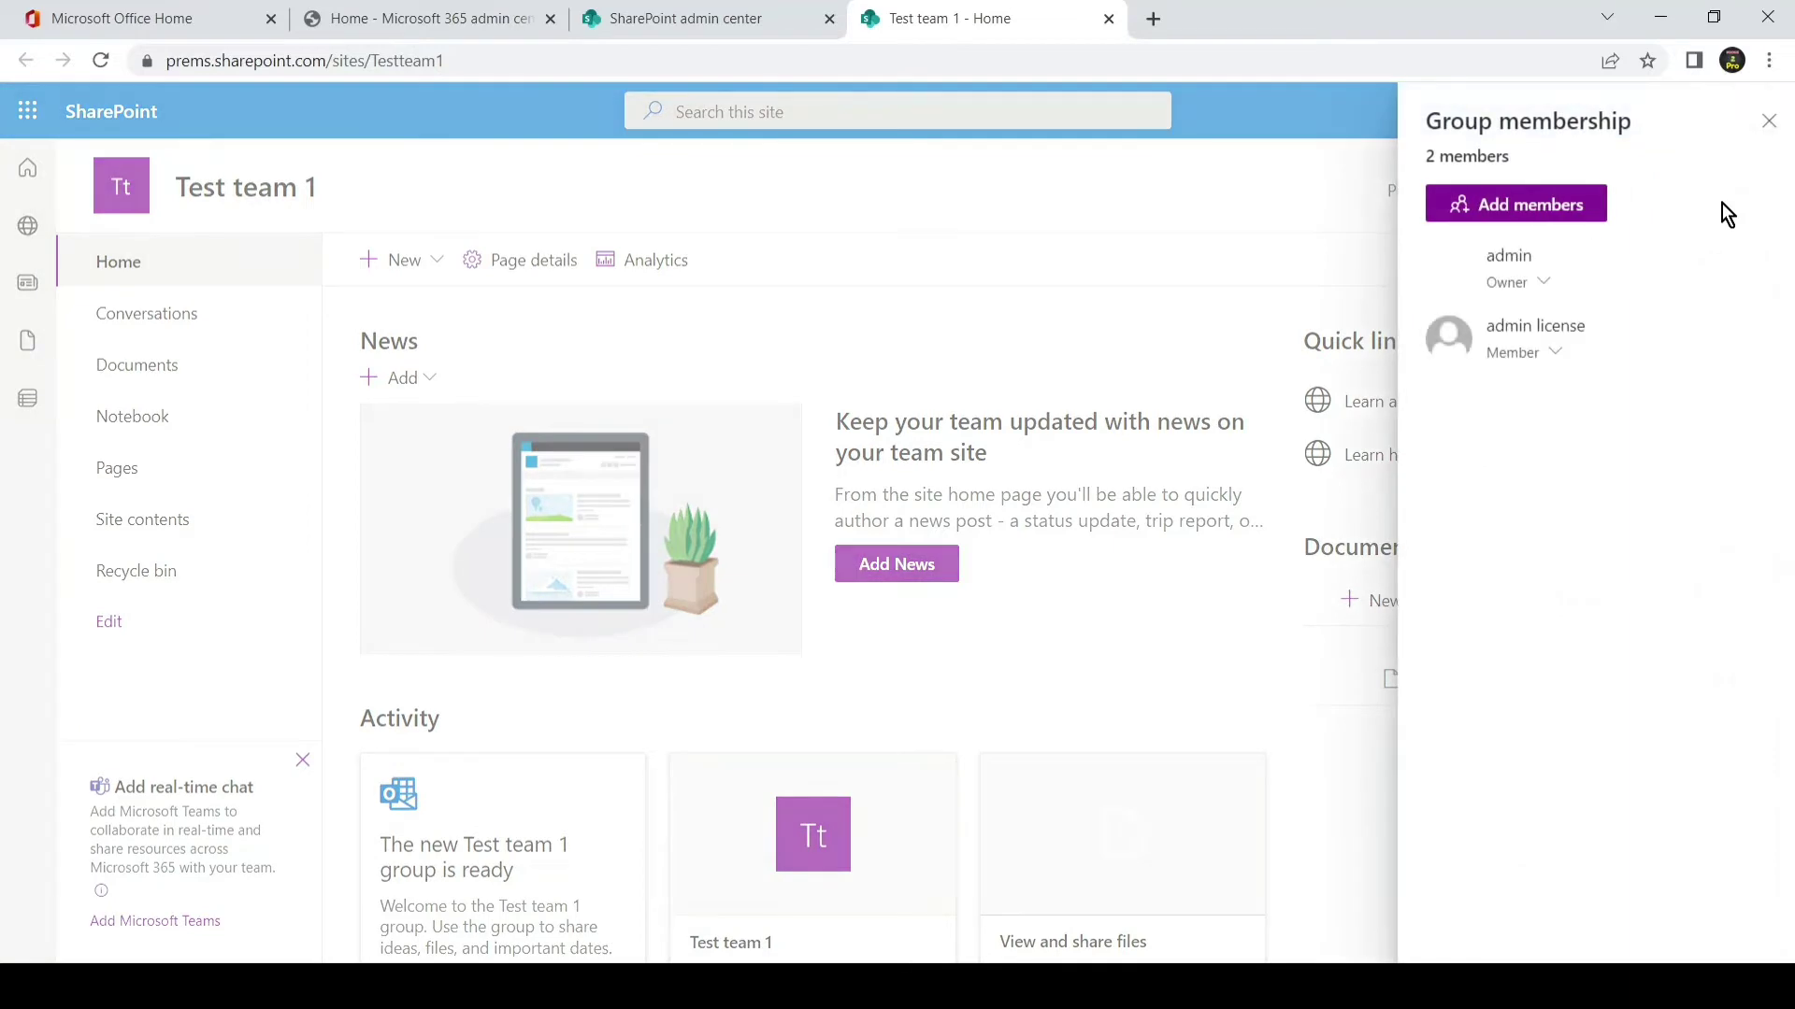
- Check the role options for the admin licence member, then close the Group membership panel
left_click(1557, 355)
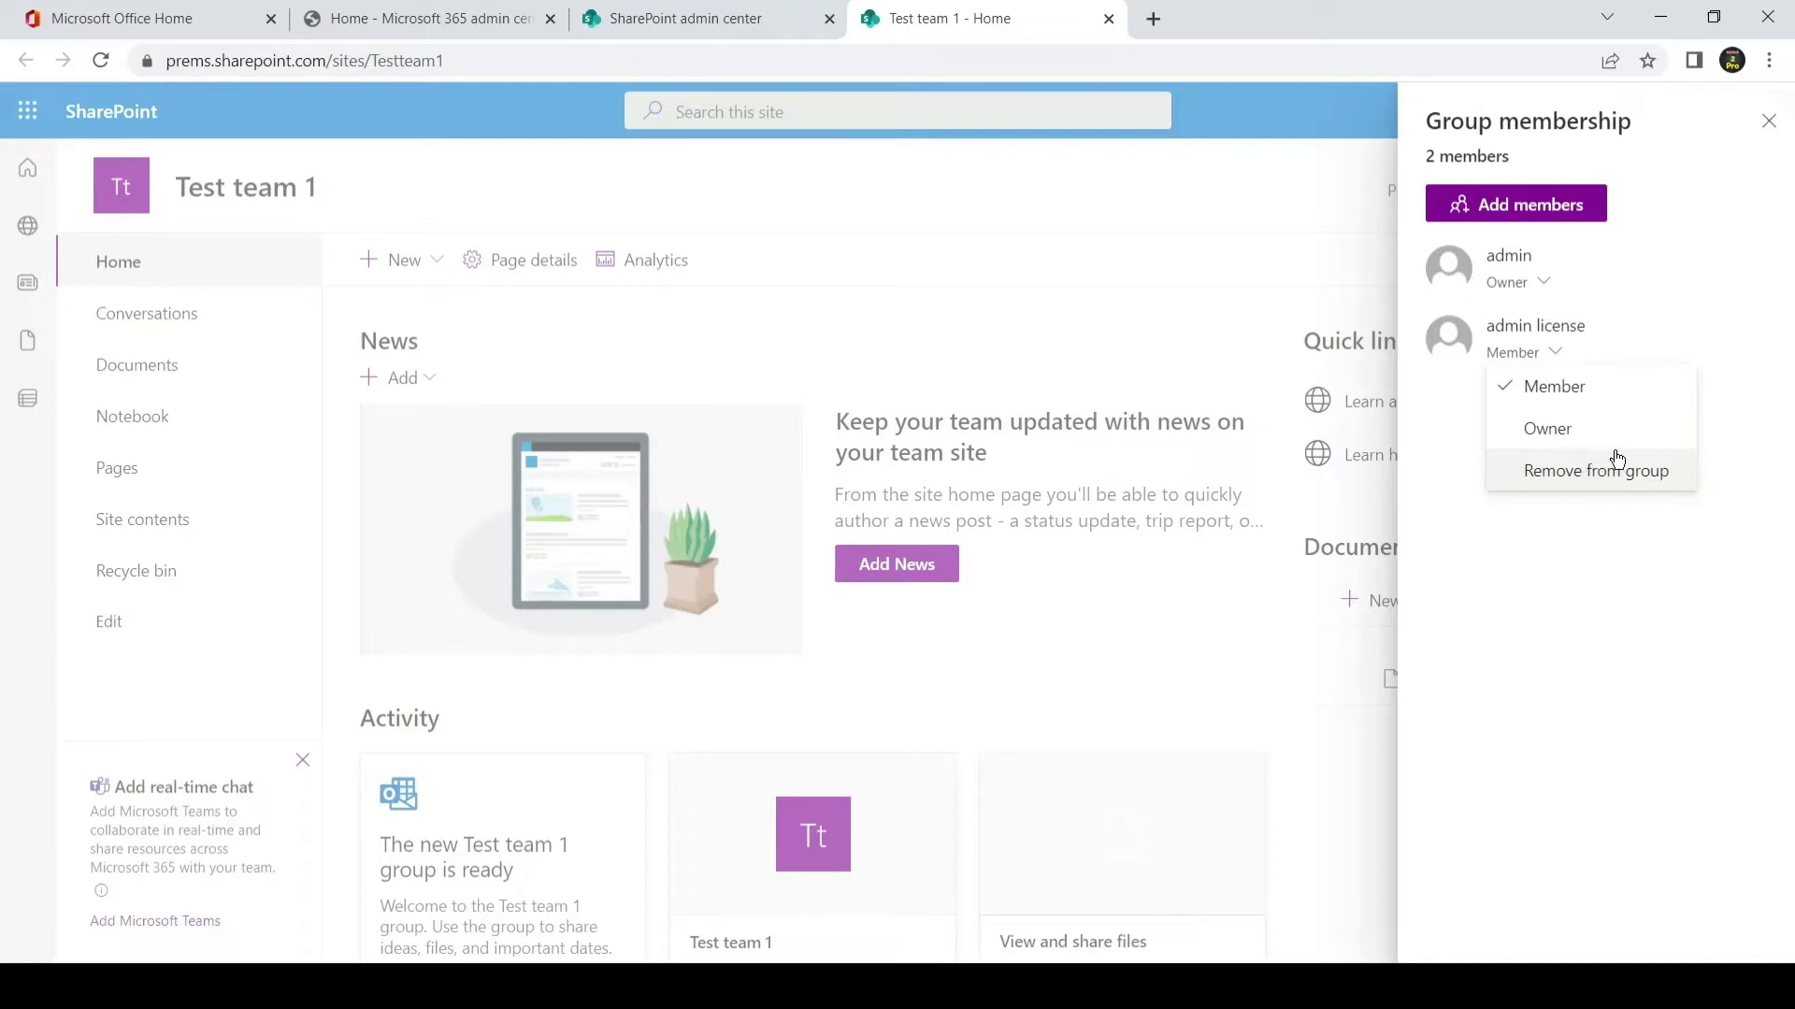
left_click(1769, 122)
left_click(1704, 191)
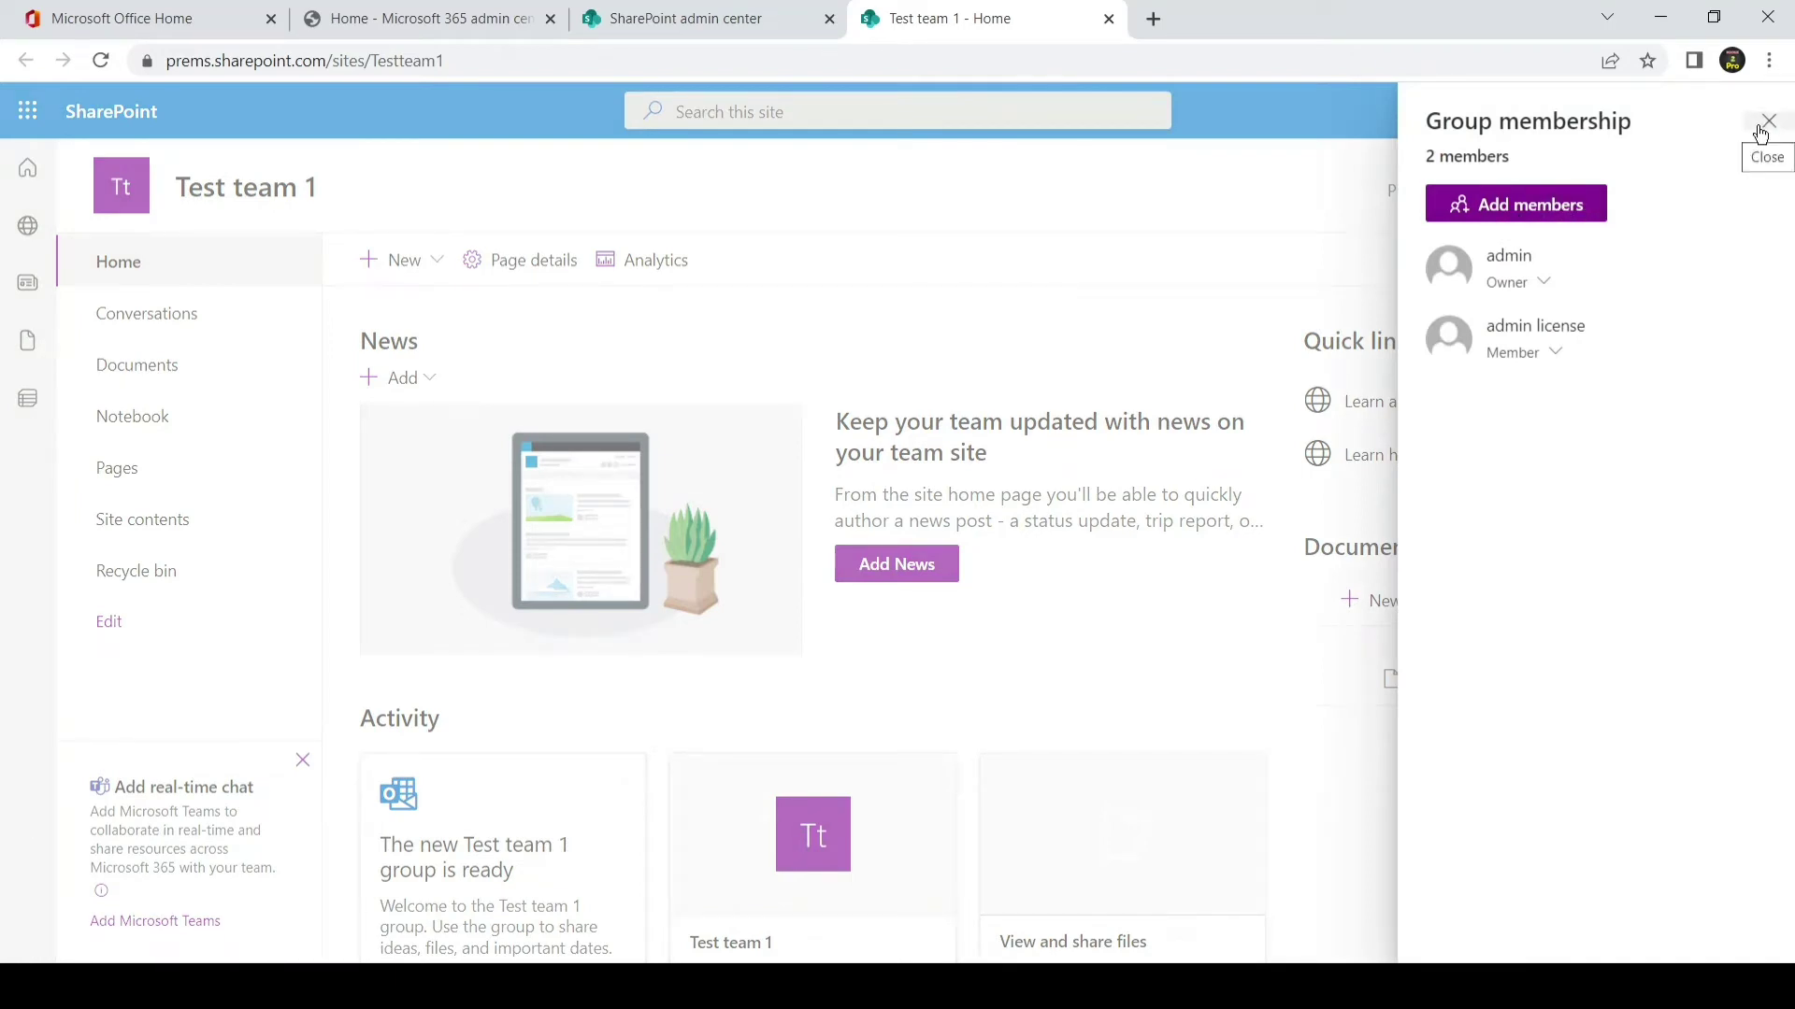
left_click(1760, 129)
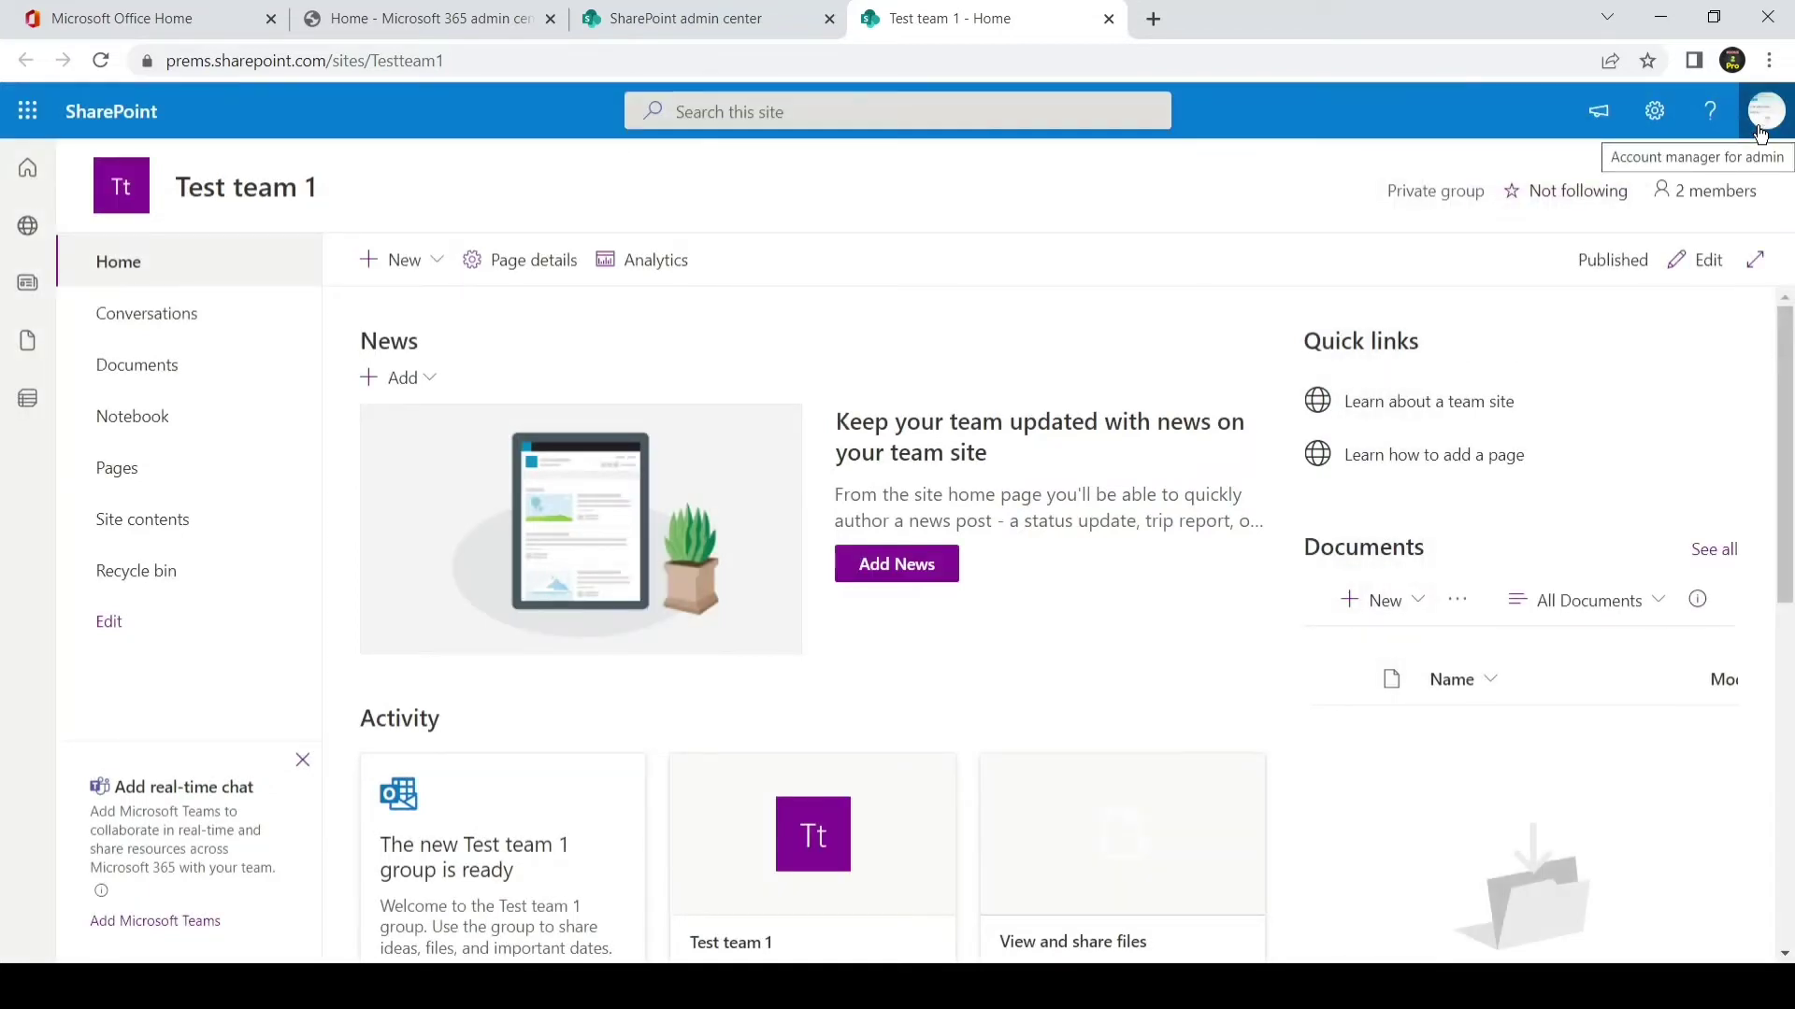
- Open the empty Documents library and look through its Upload and New options without adding anything
left_click(211, 366)
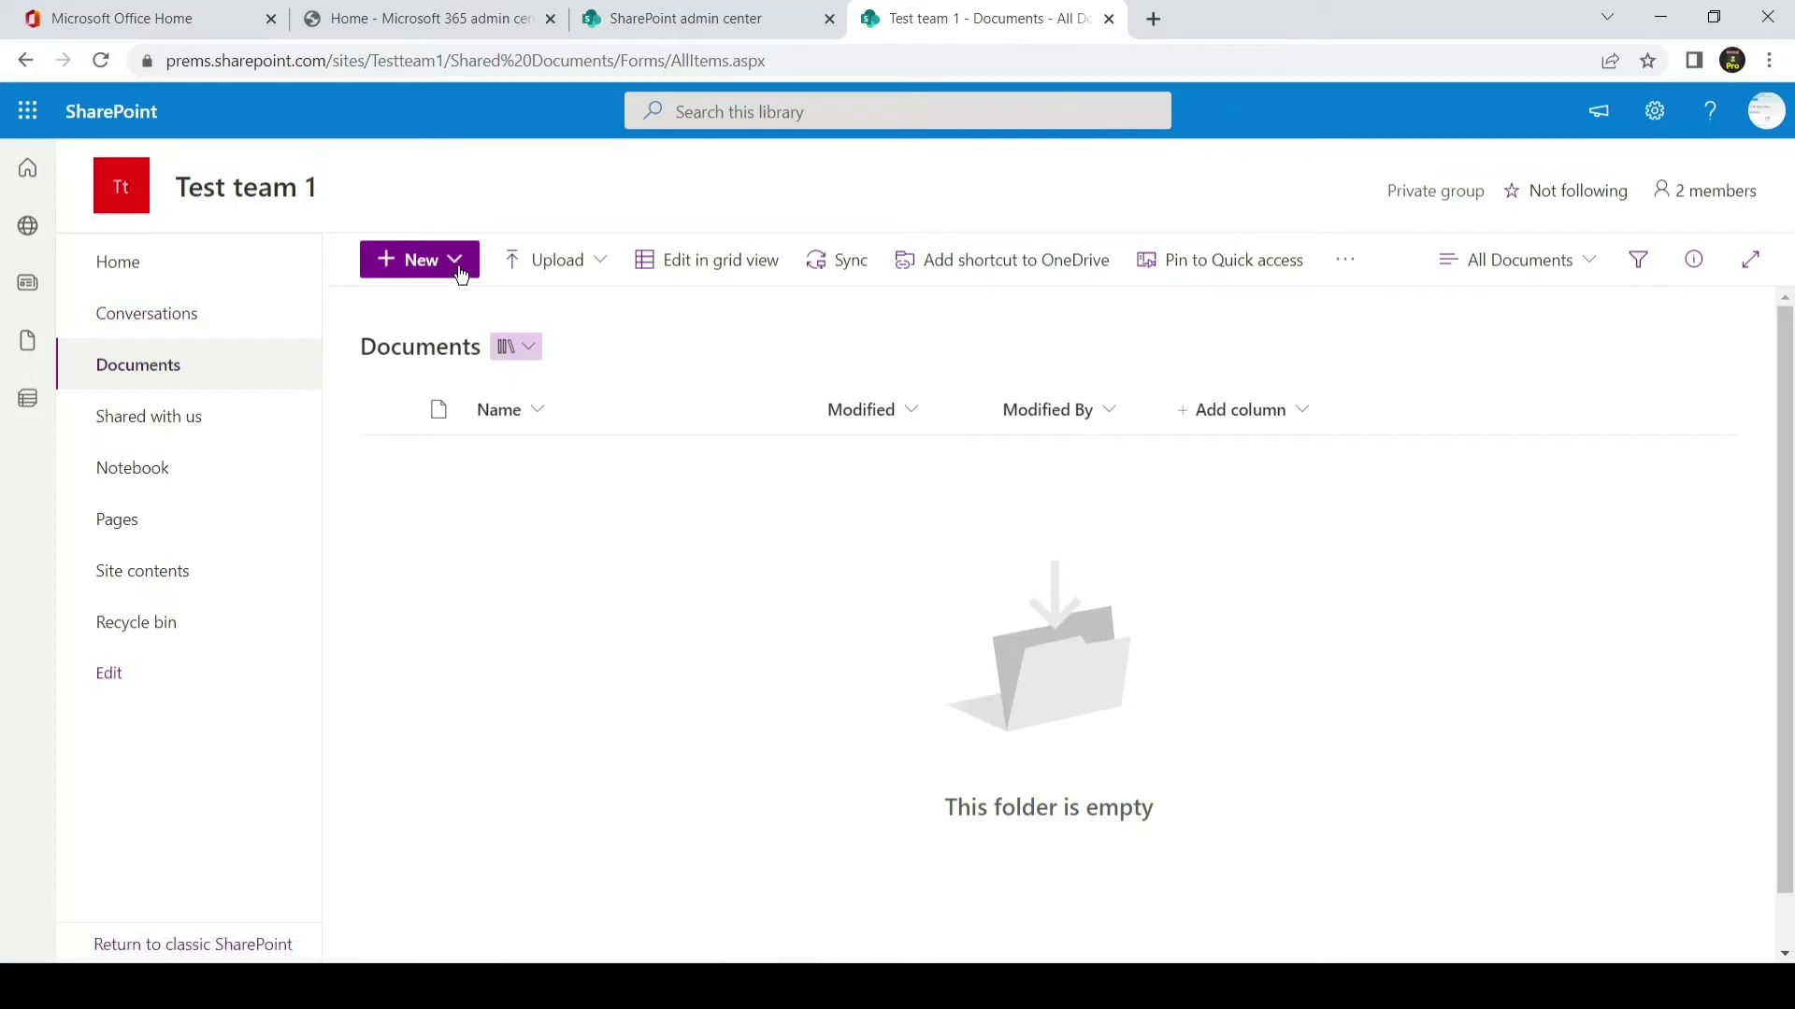
left_click(595, 264)
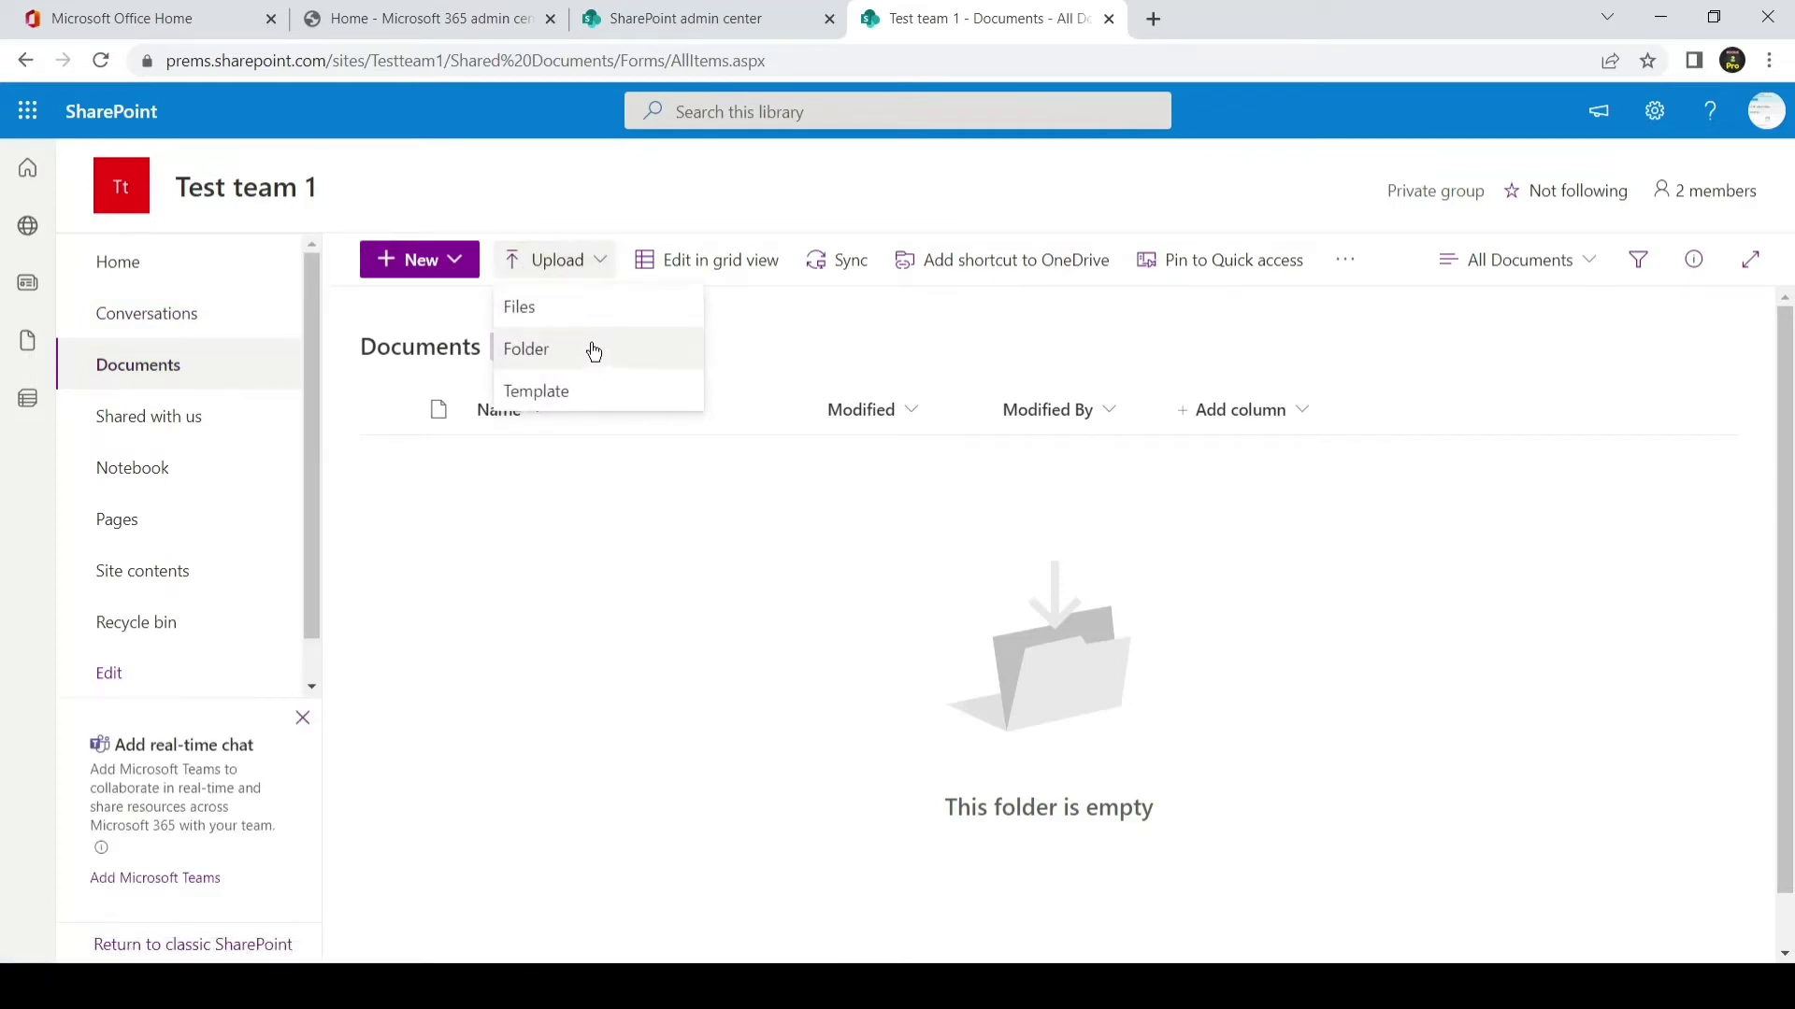
left_click(461, 297)
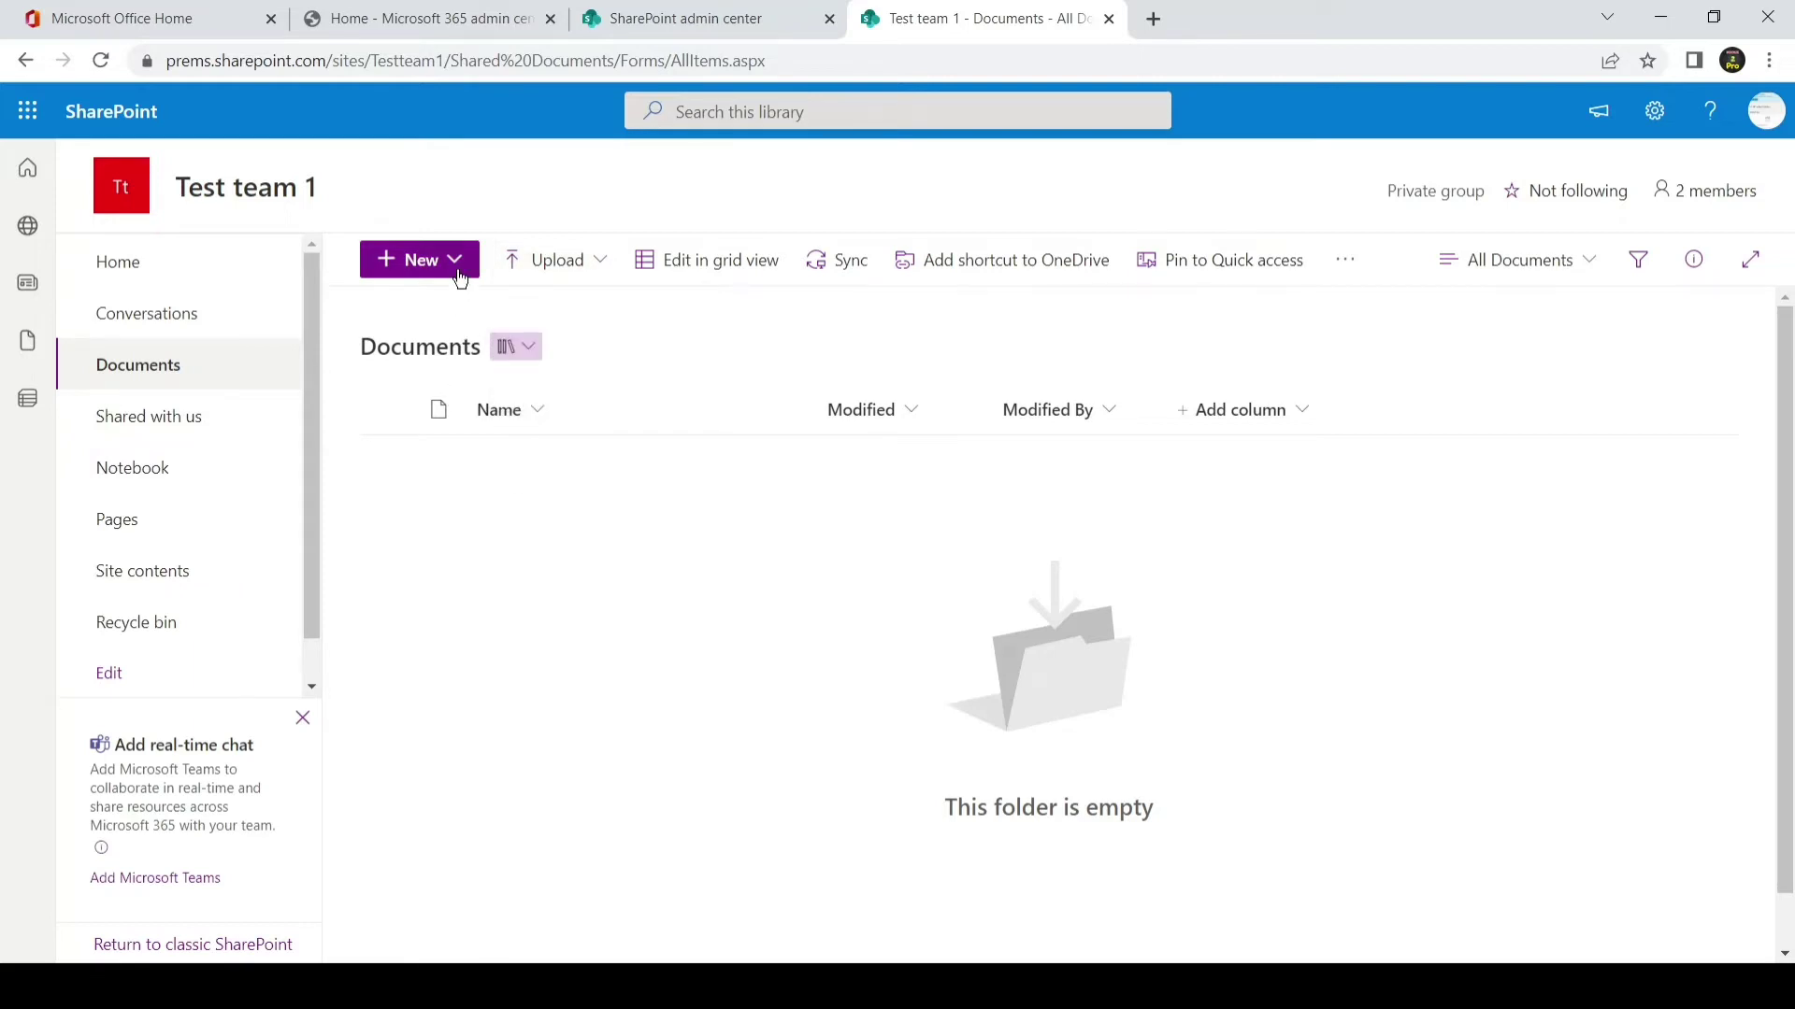
left_click(458, 273)
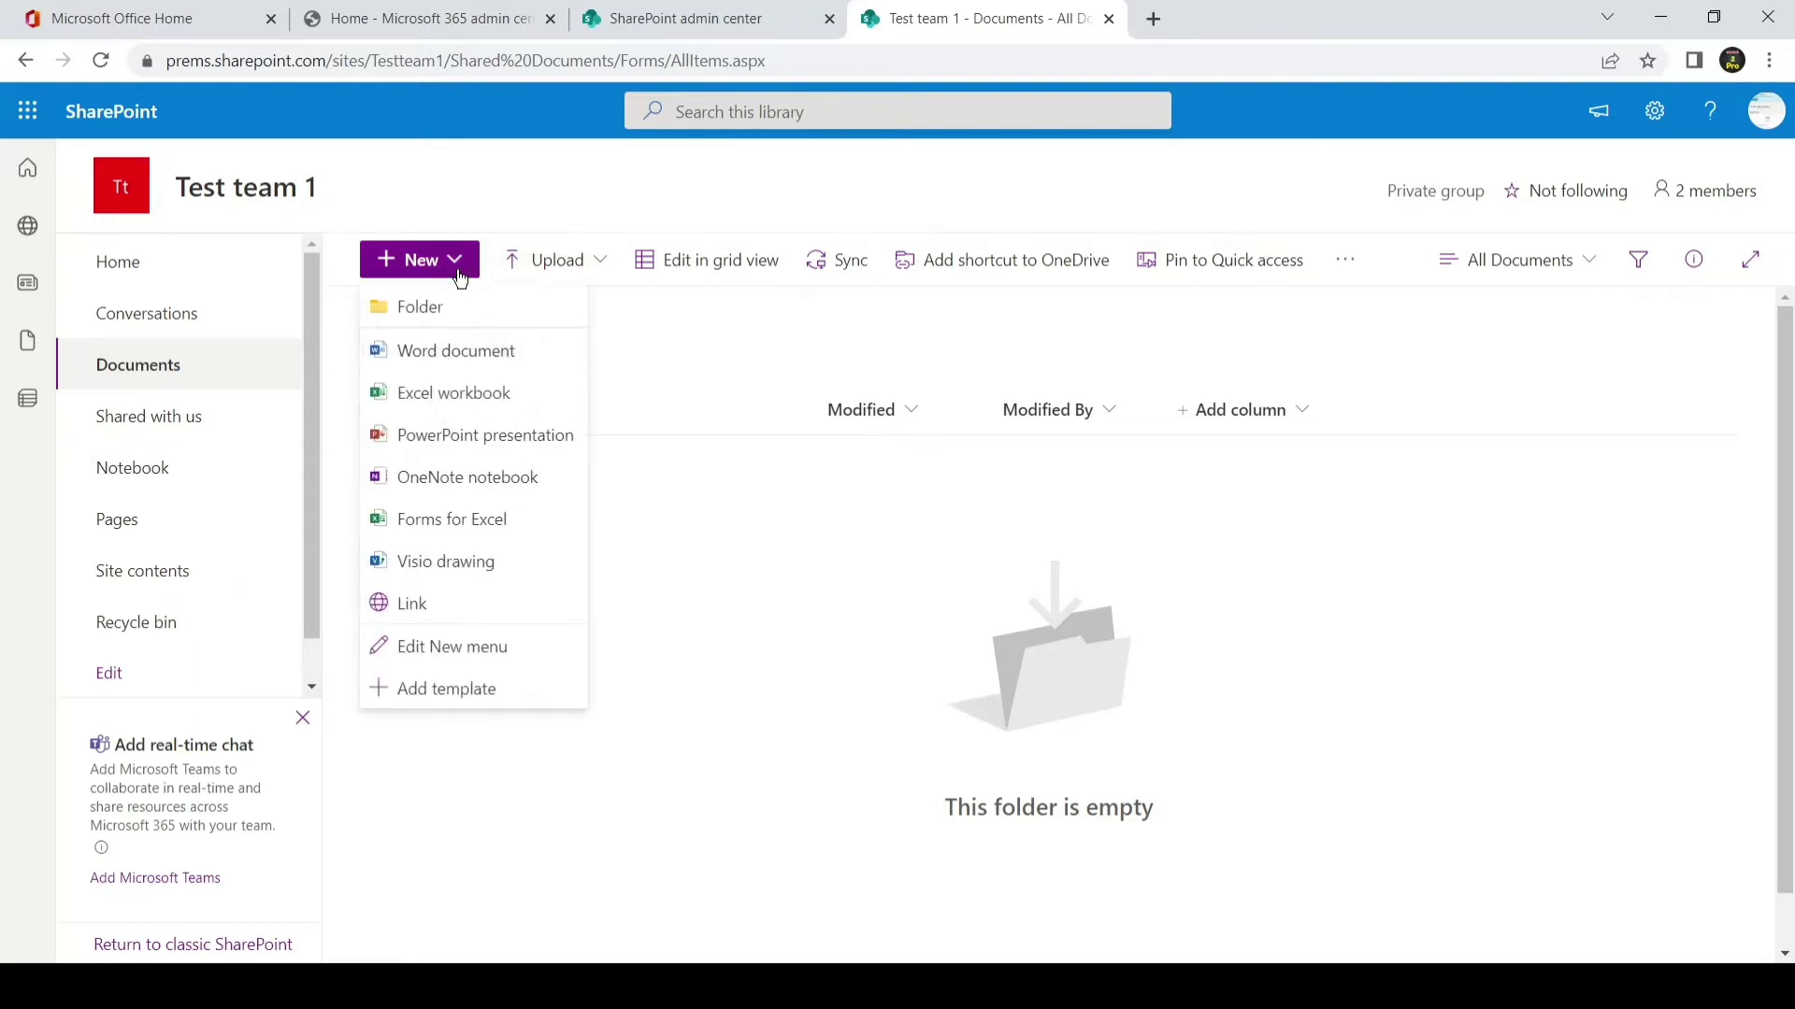
left_click(680, 468)
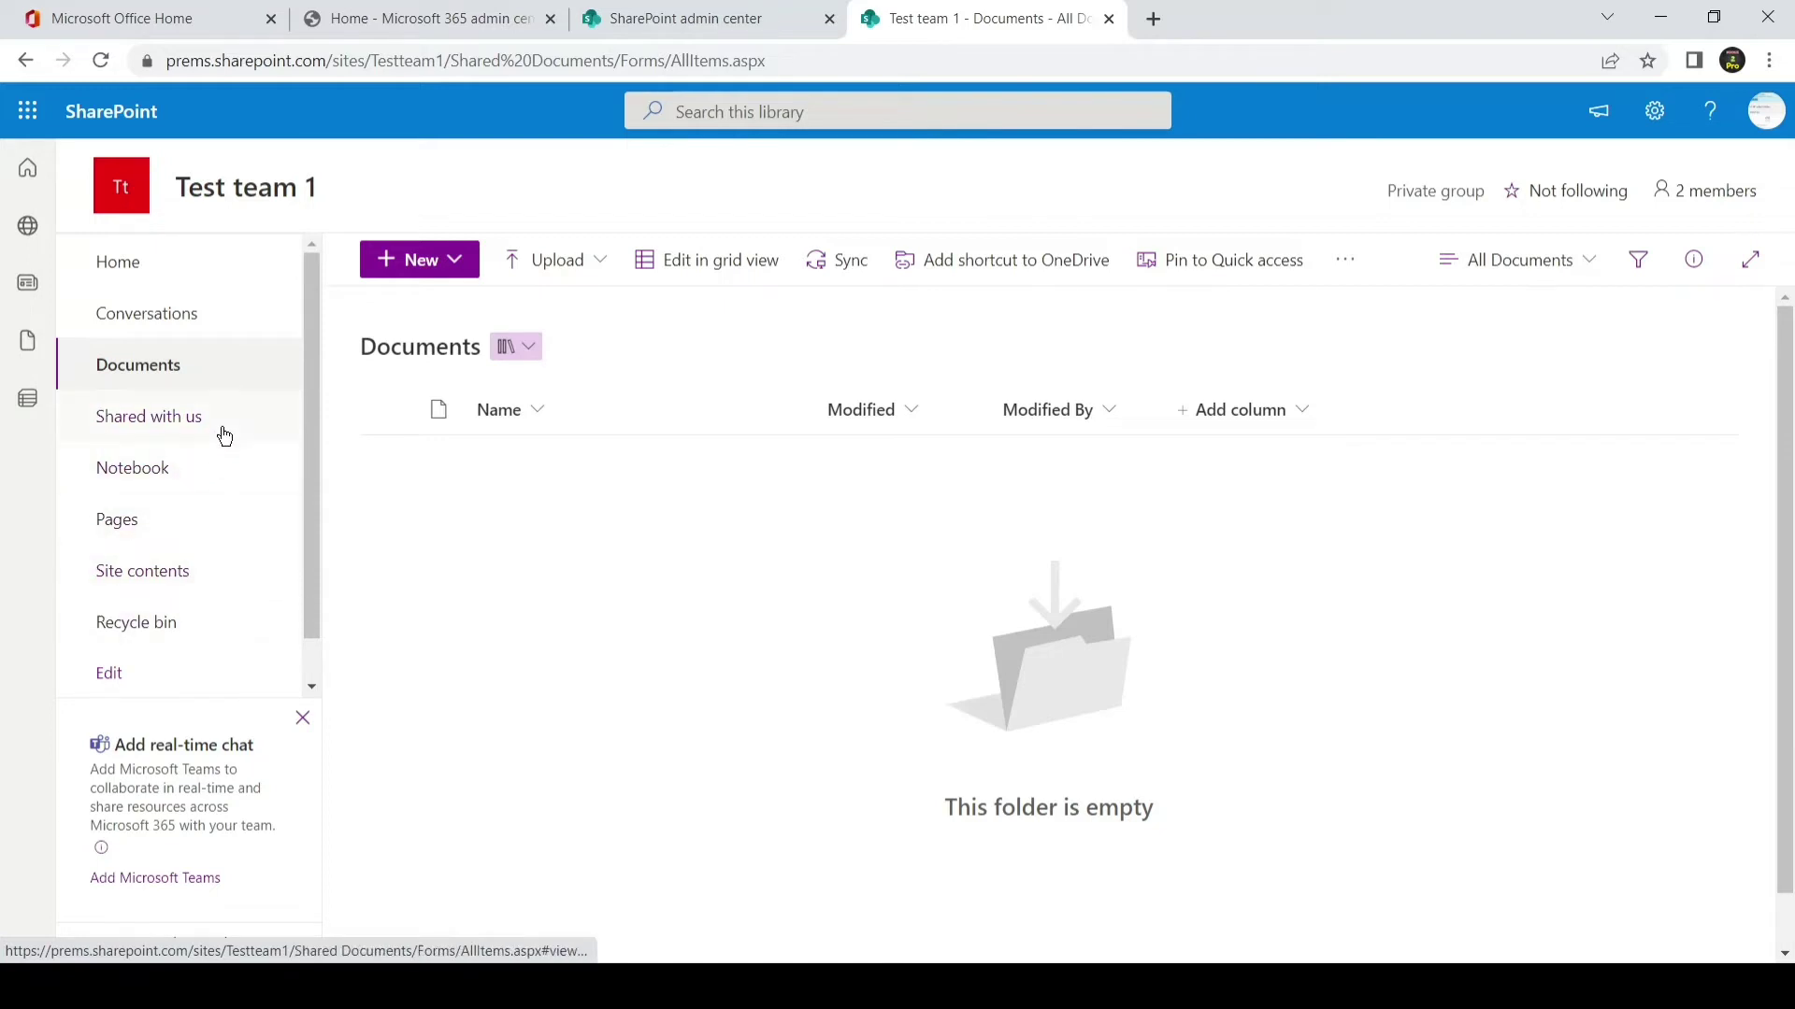
- Open Site contents, check its New options, and keep the Teams chat banner by cancelling its hide dialog
left_click(182, 582)
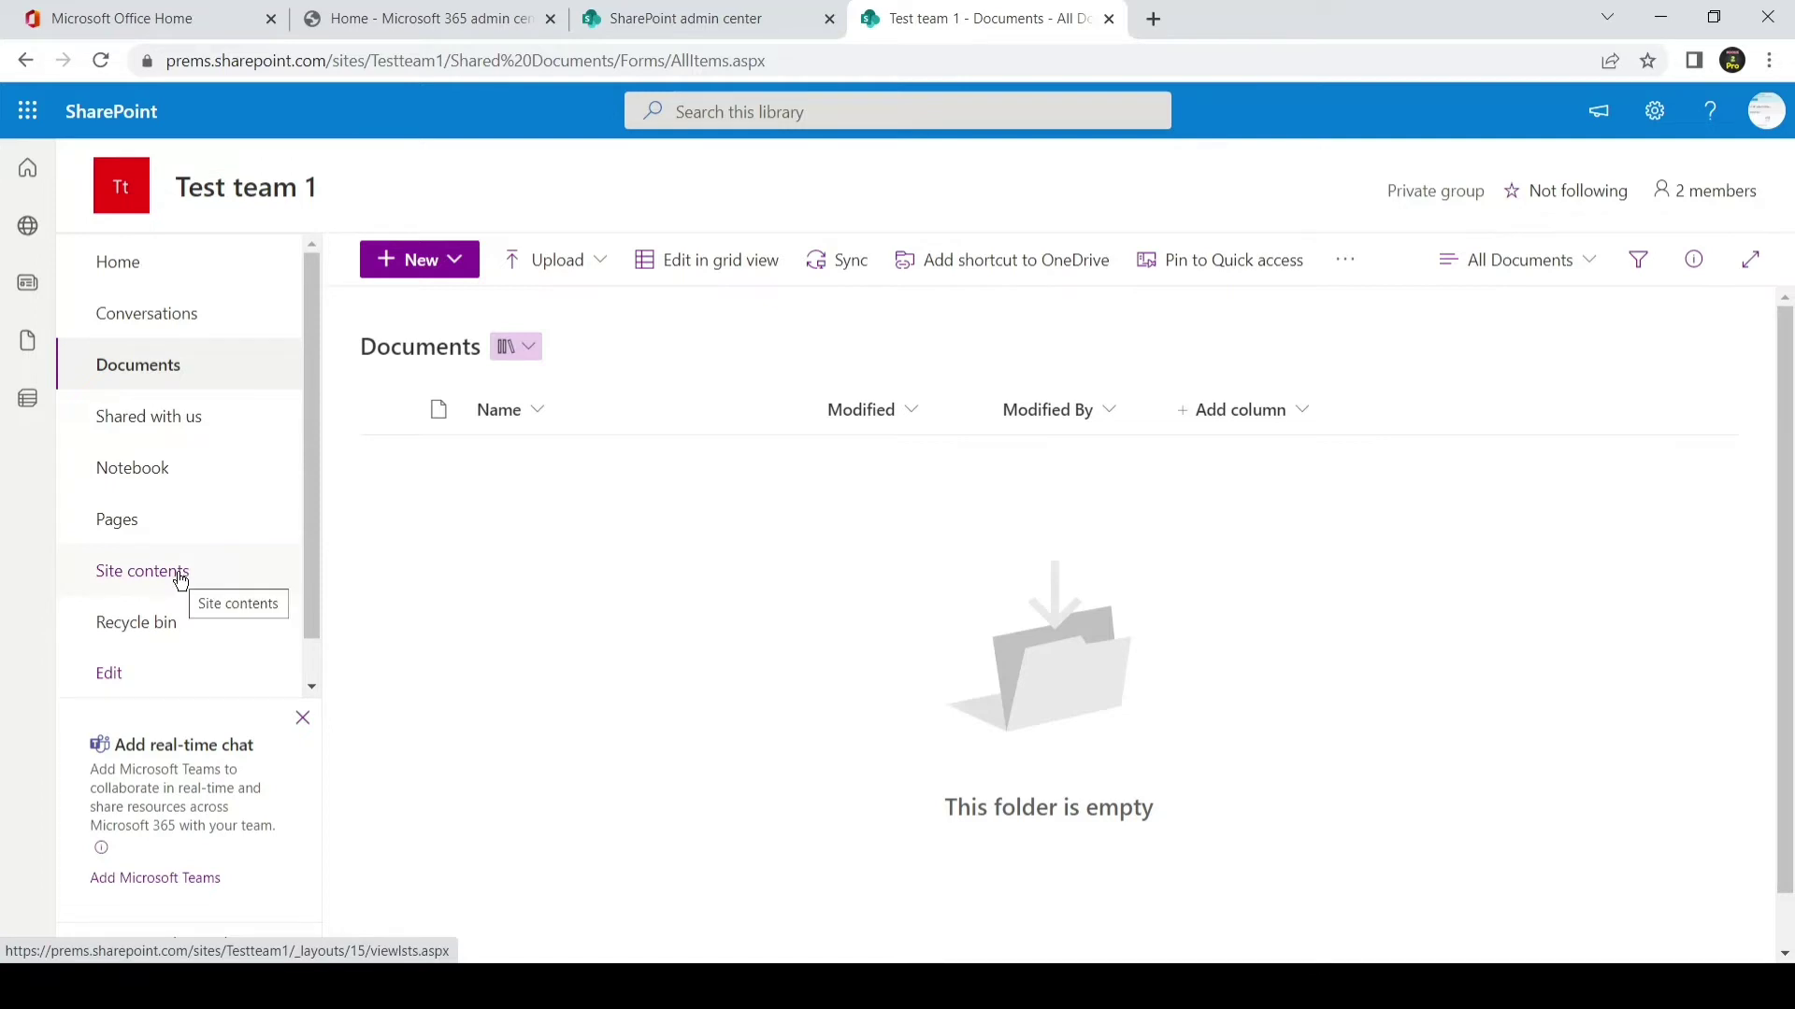
left_click(180, 580)
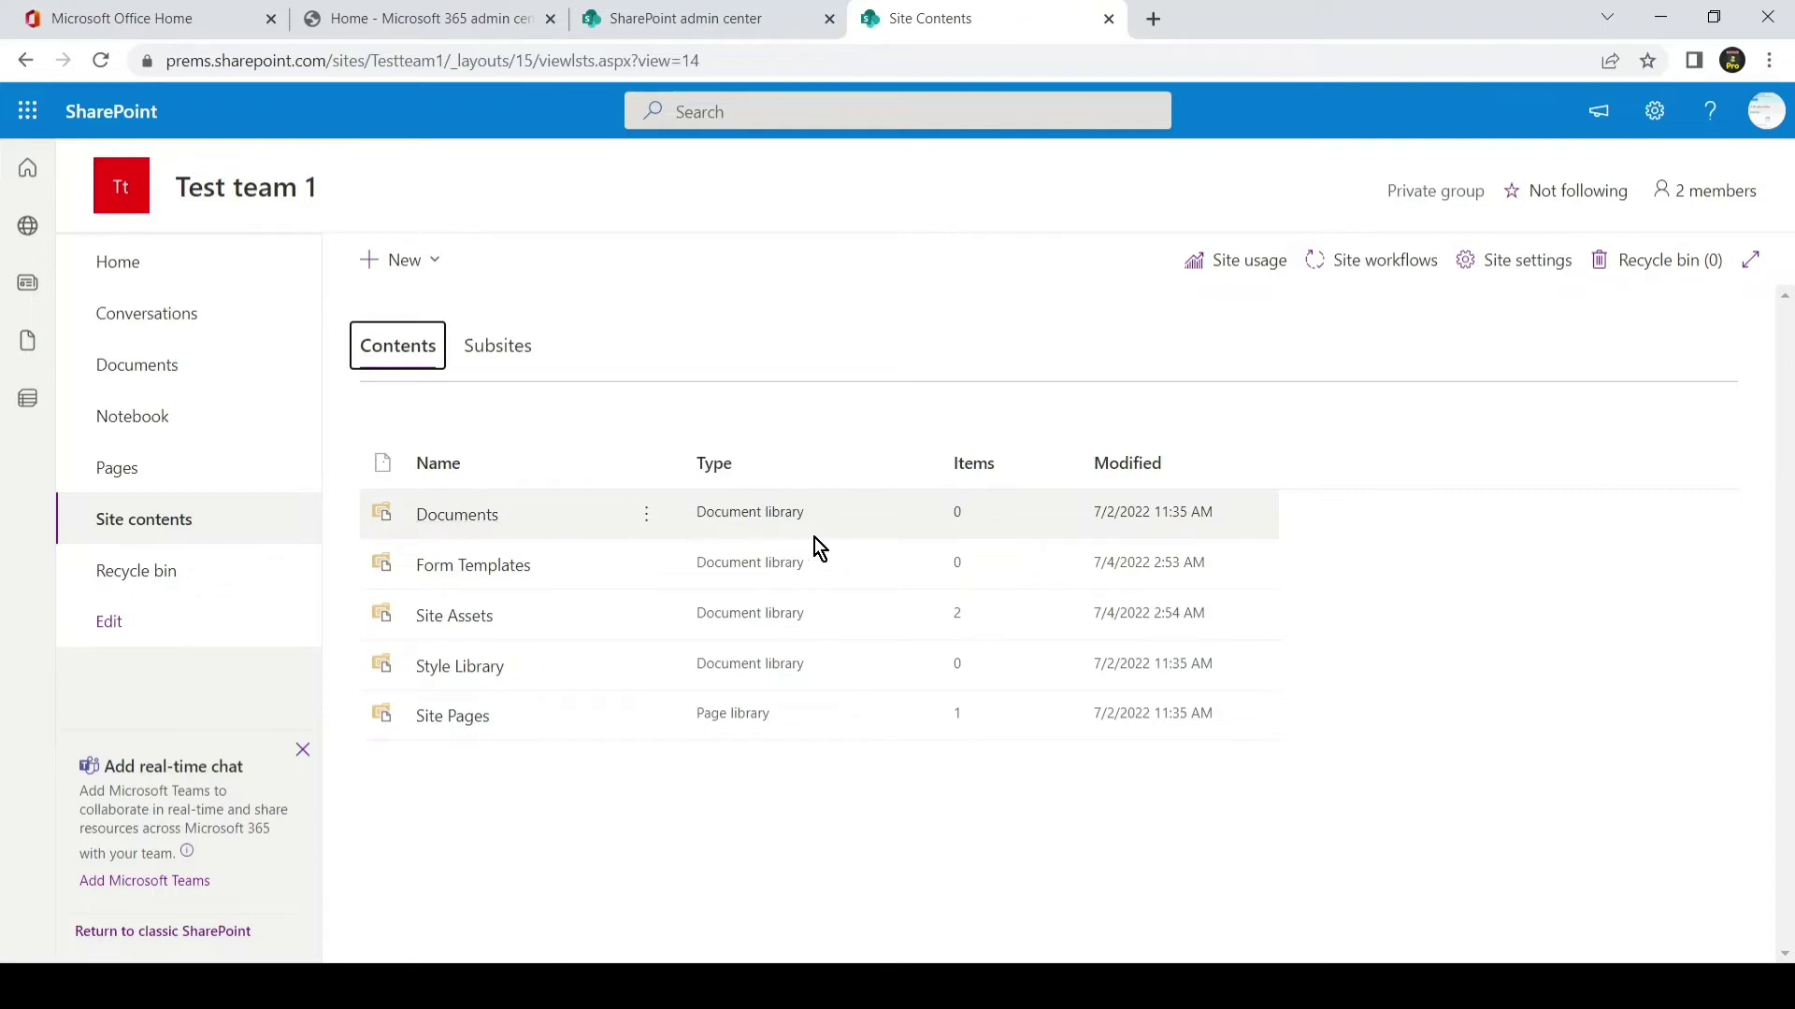
left_click(442, 267)
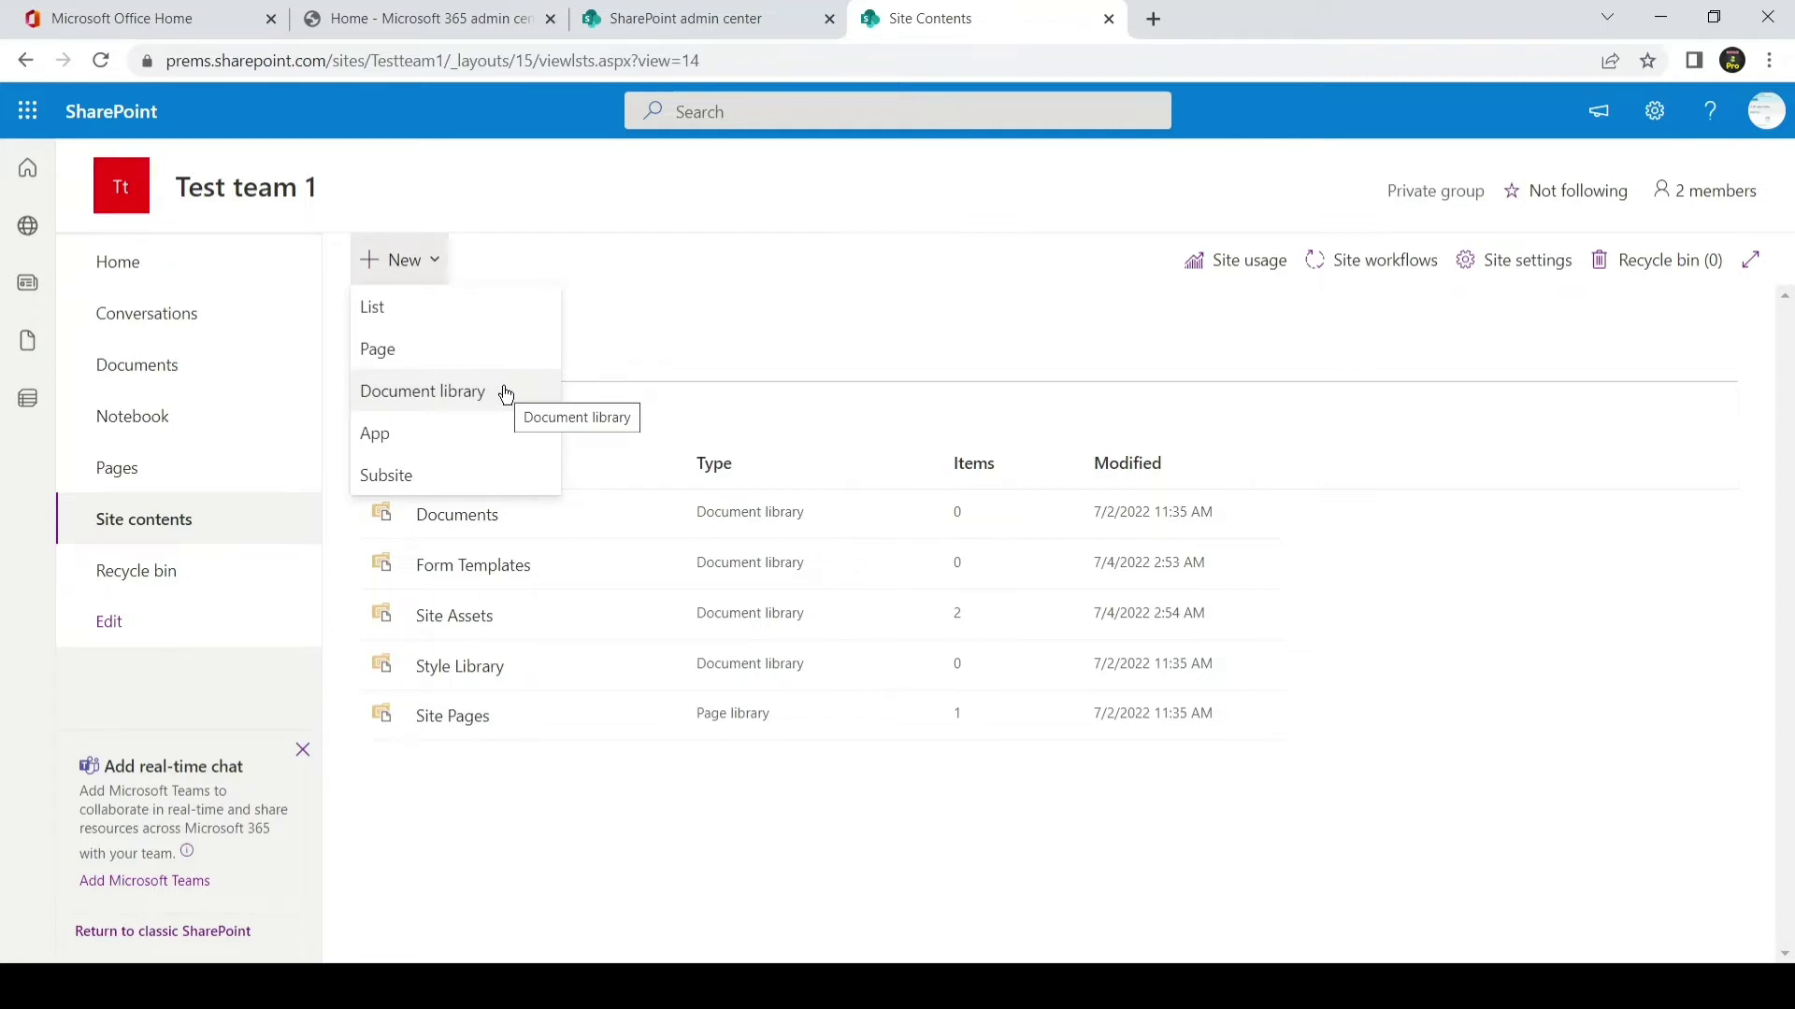
left_click(733, 789)
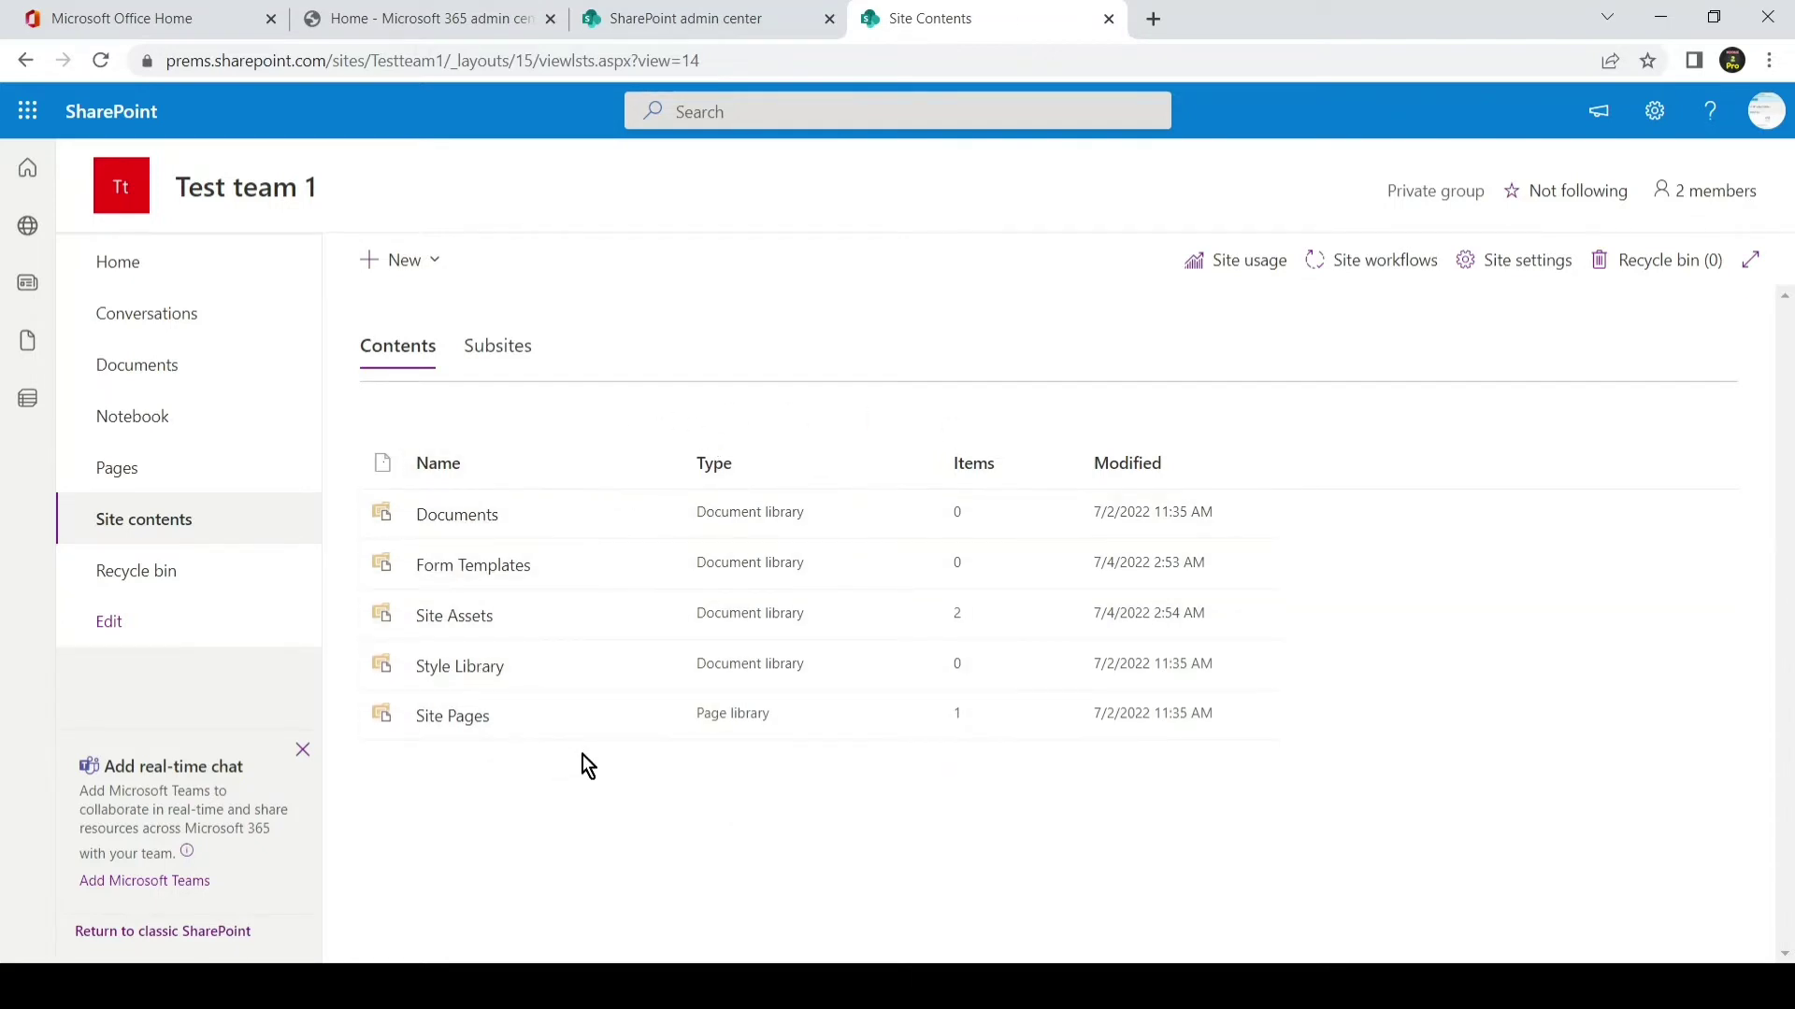
left_click(302, 750)
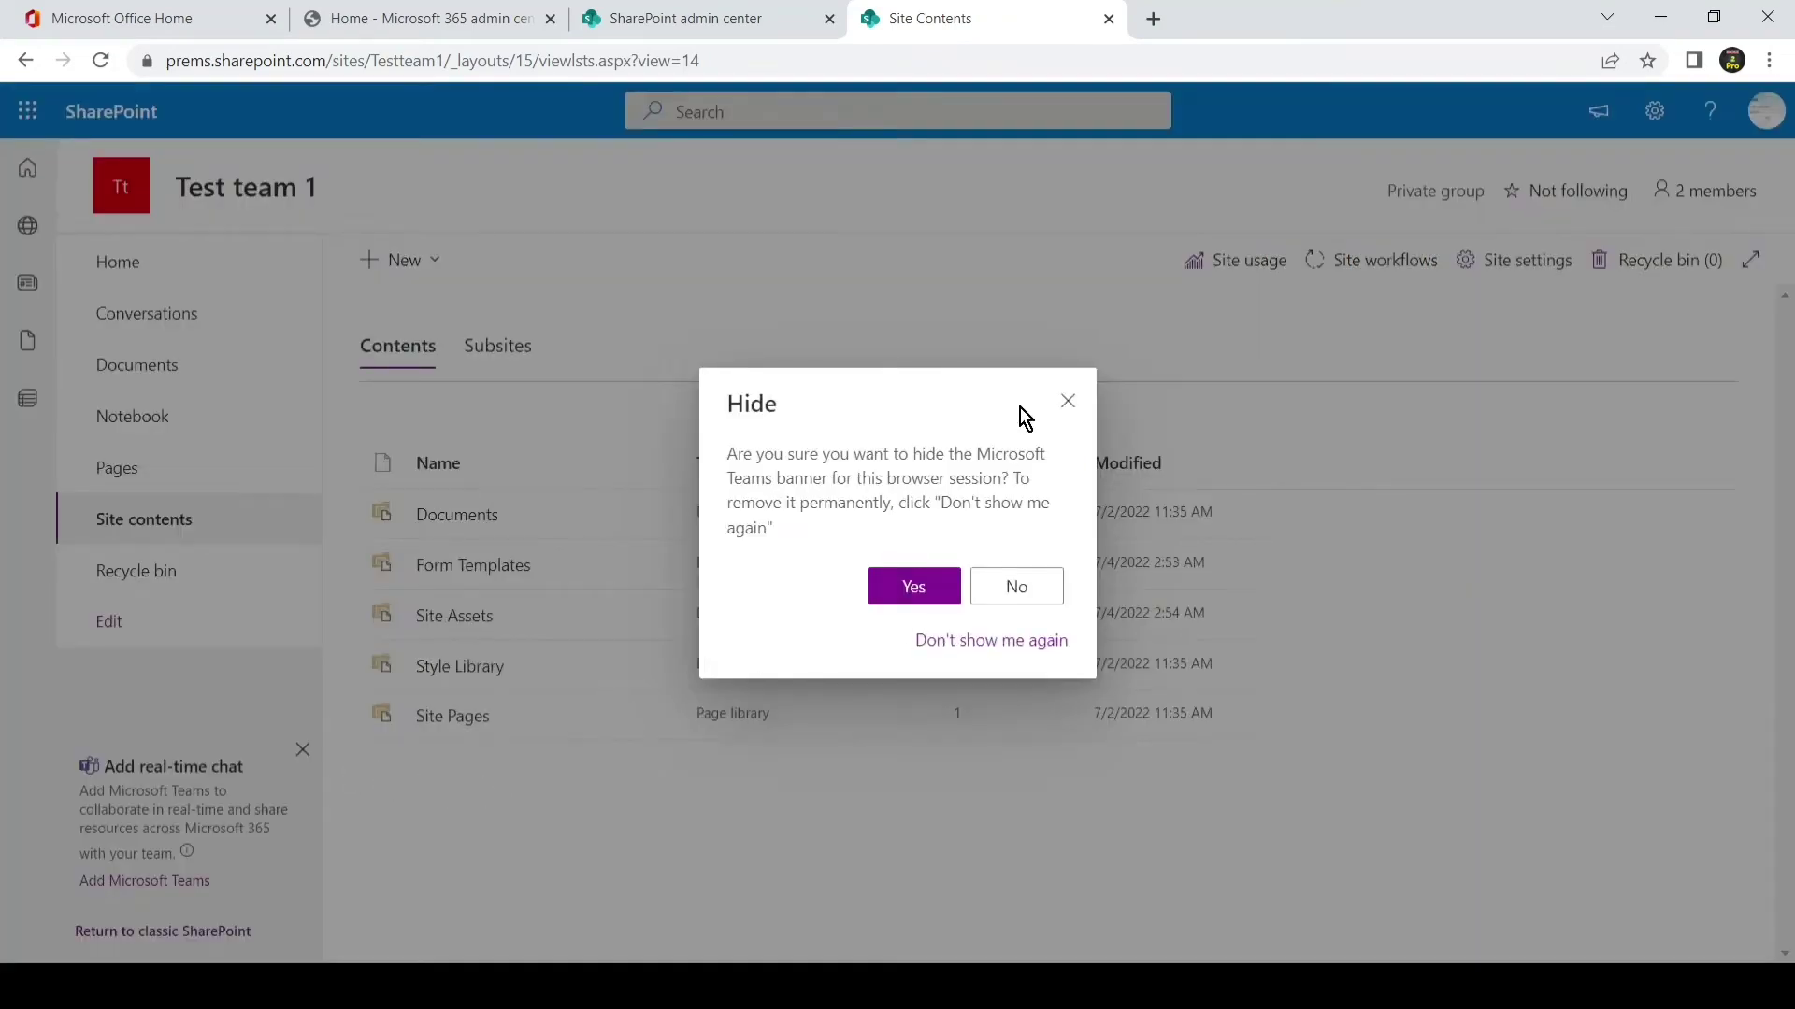
left_click(1067, 401)
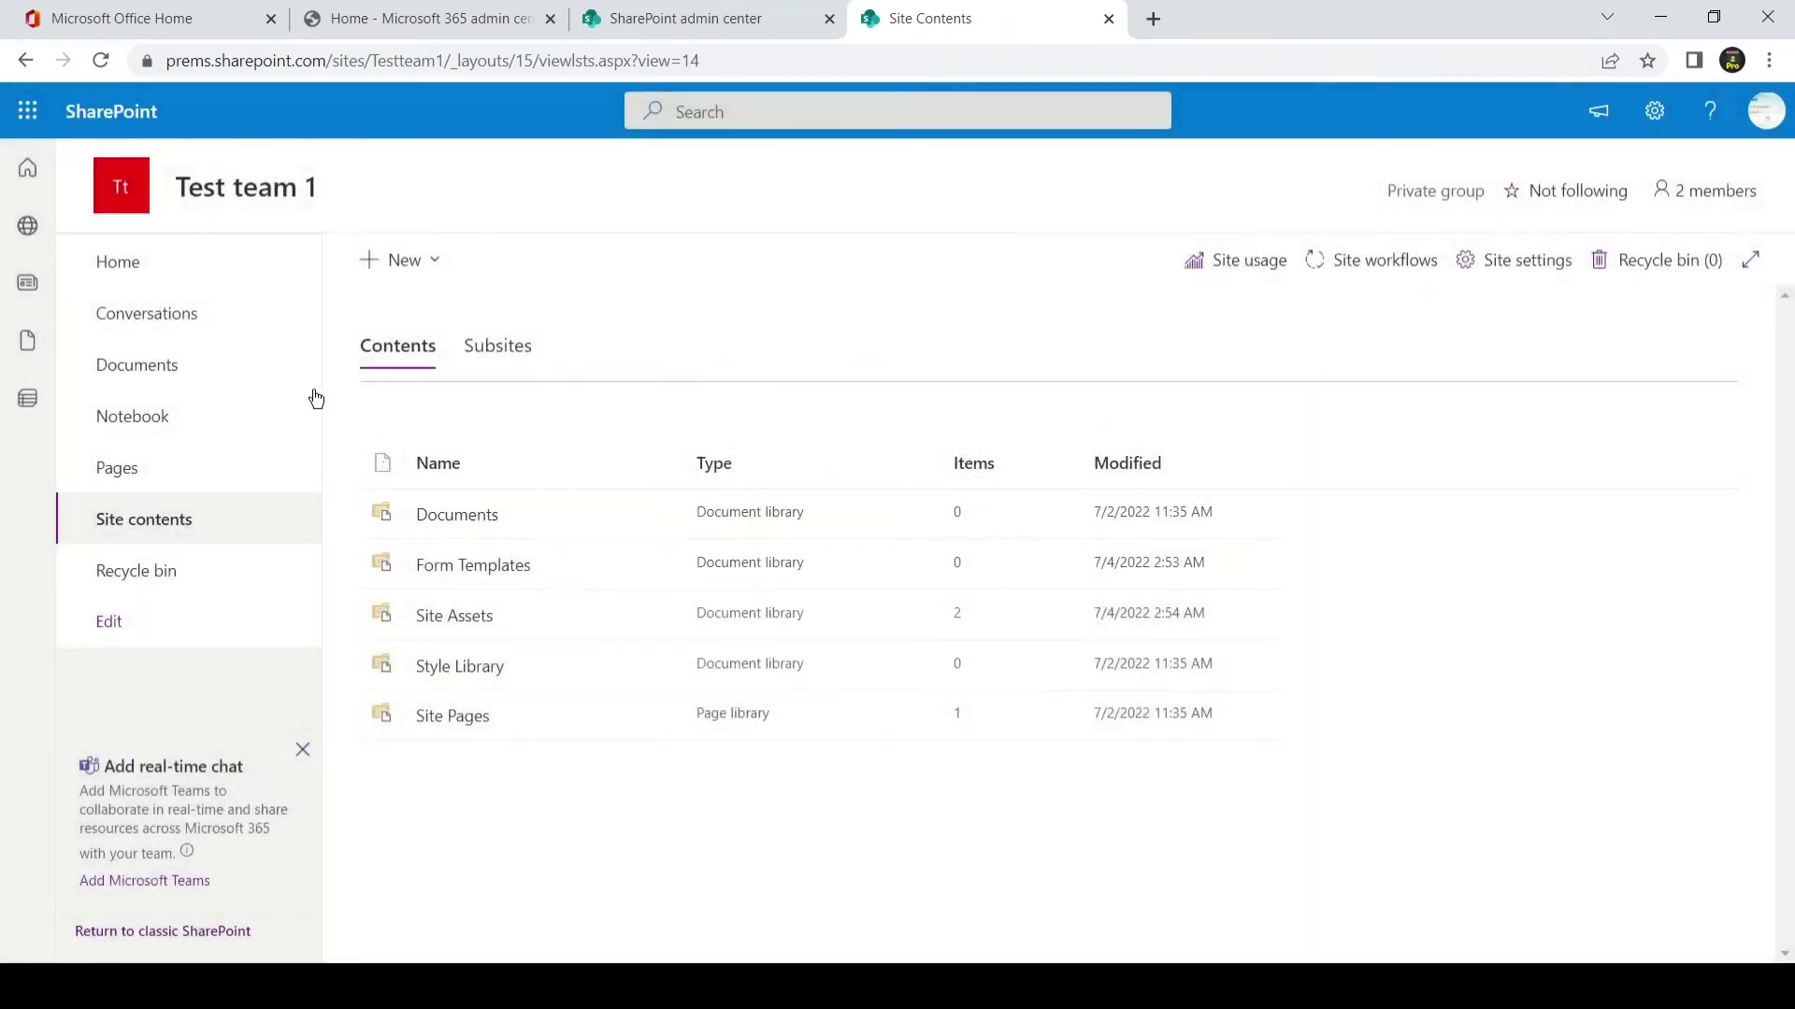
- Return to the Home page, glance at the app launcher, and reopen the 2-member group list
left_click(245, 278)
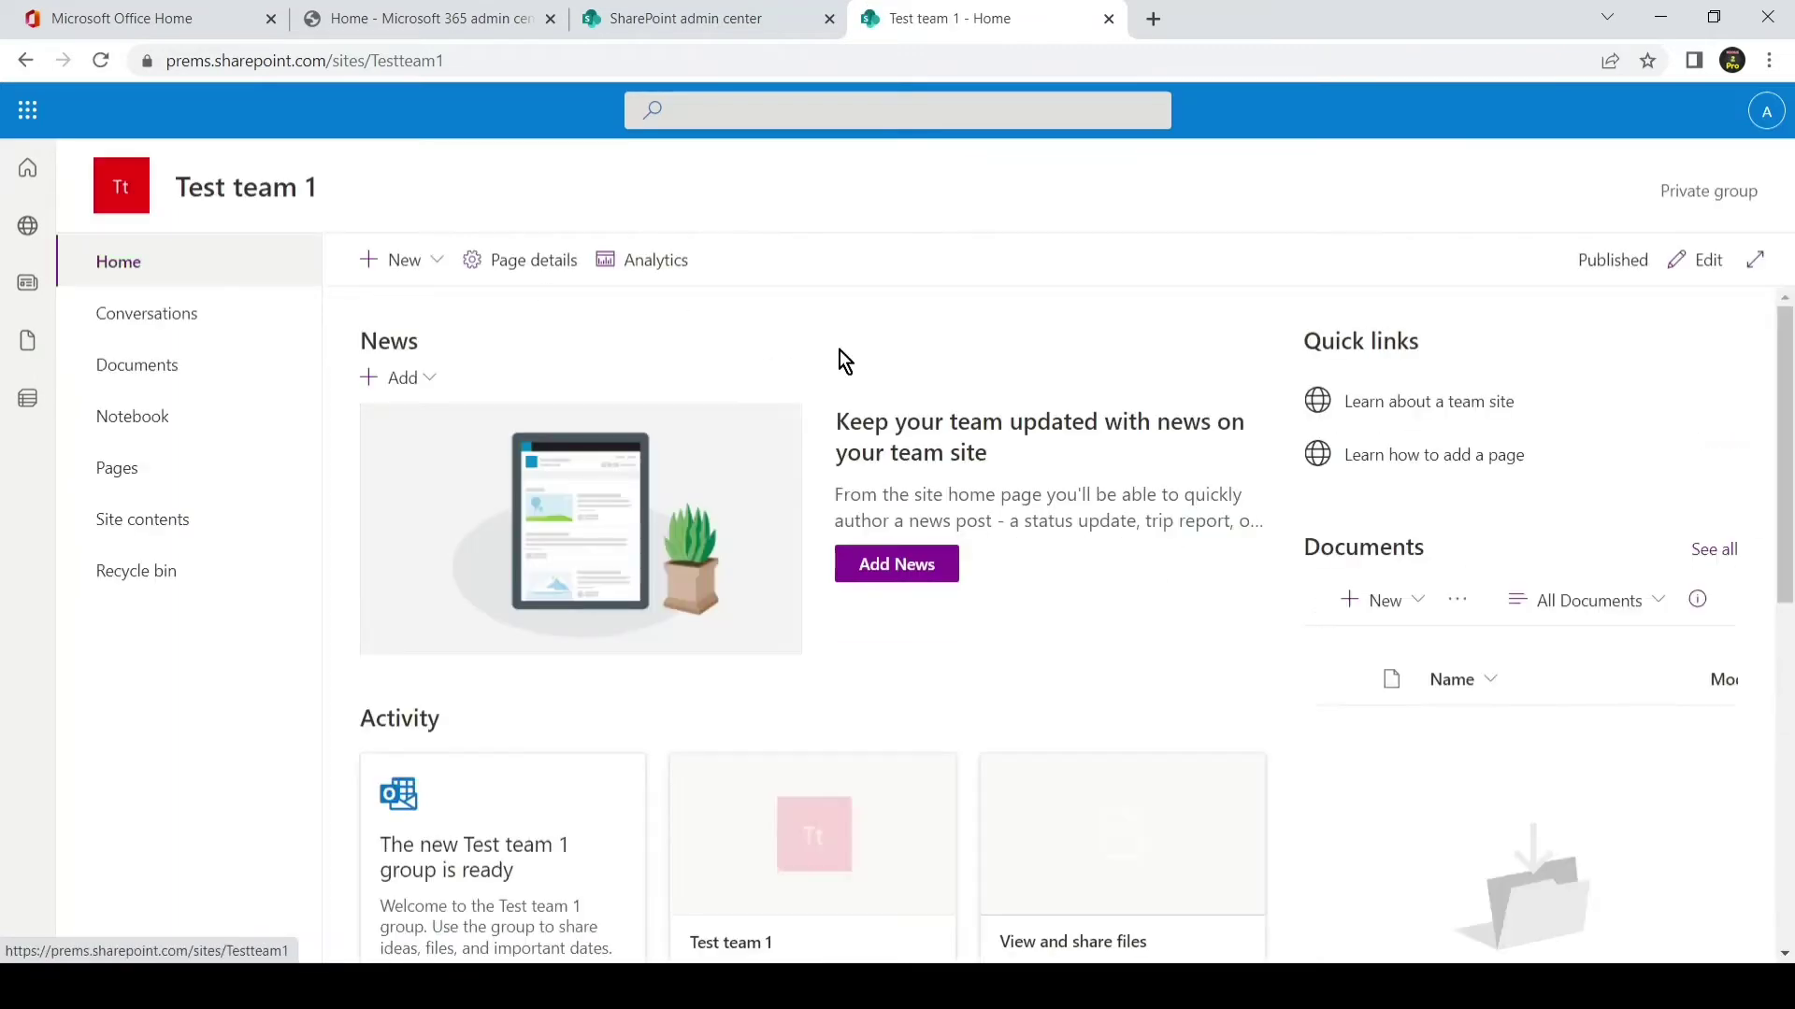
scroll(991, 496, "down", 5)
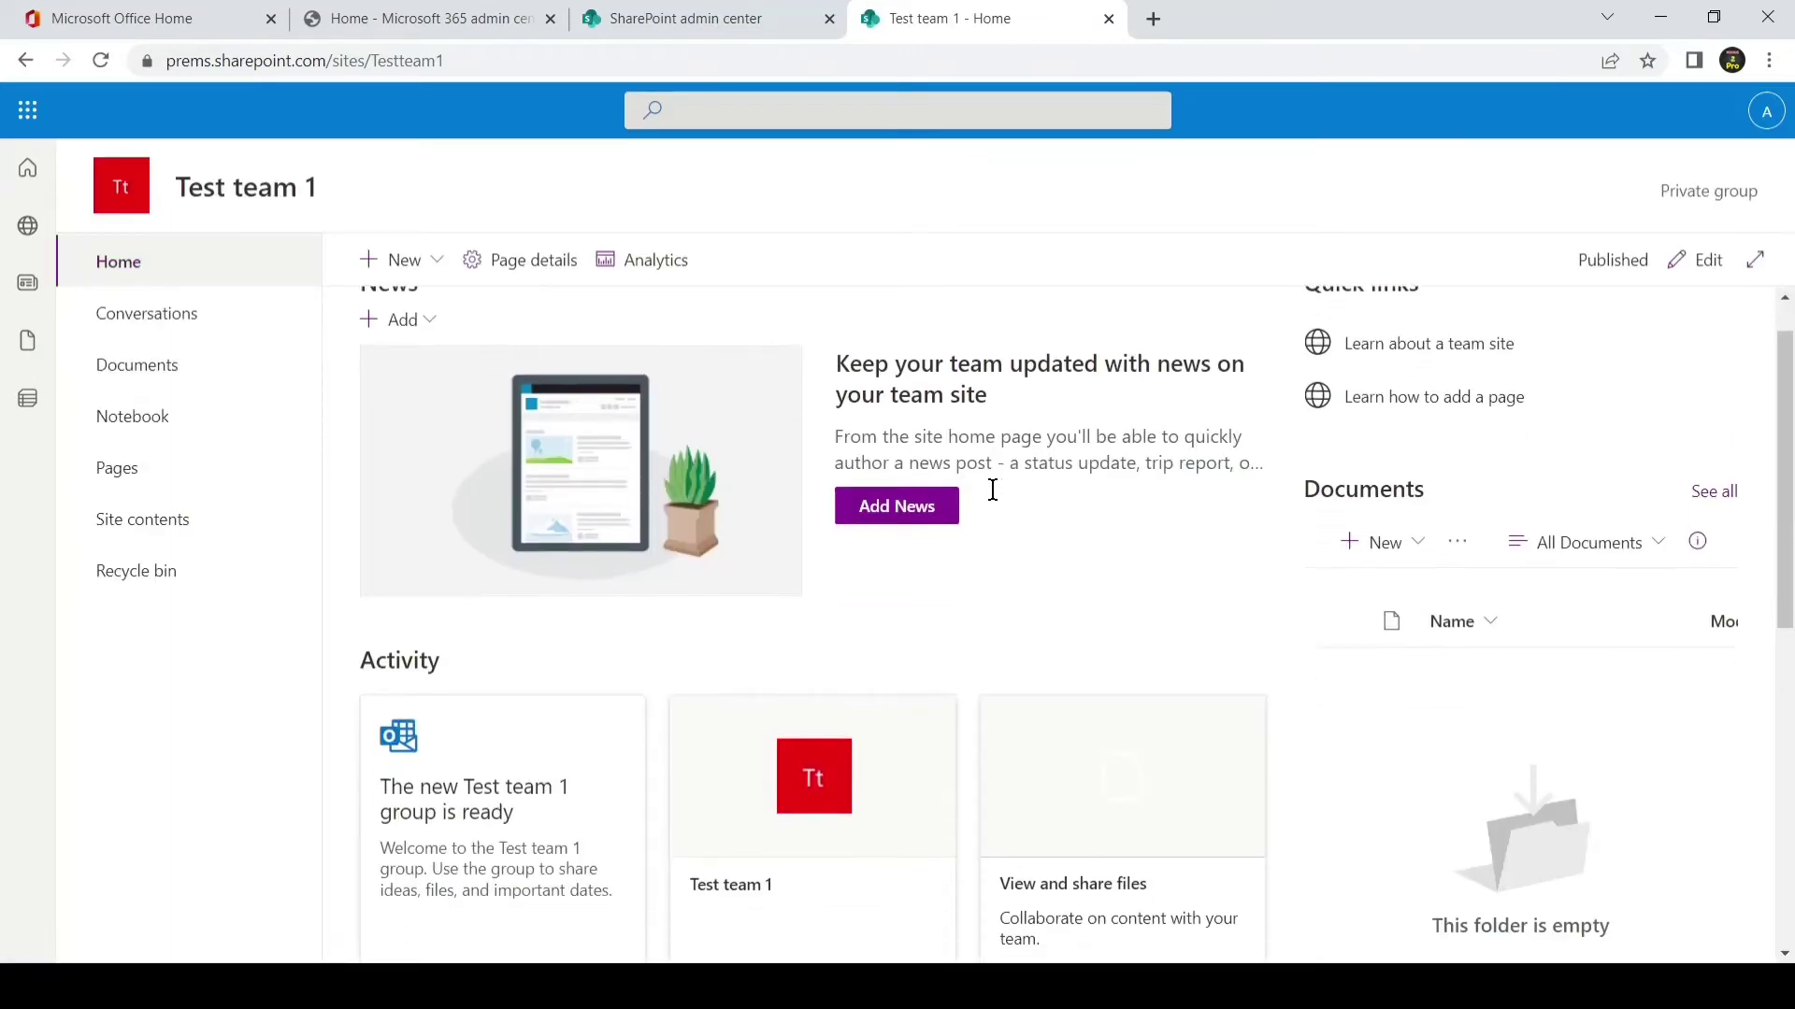
scroll(981, 560, "down", 1)
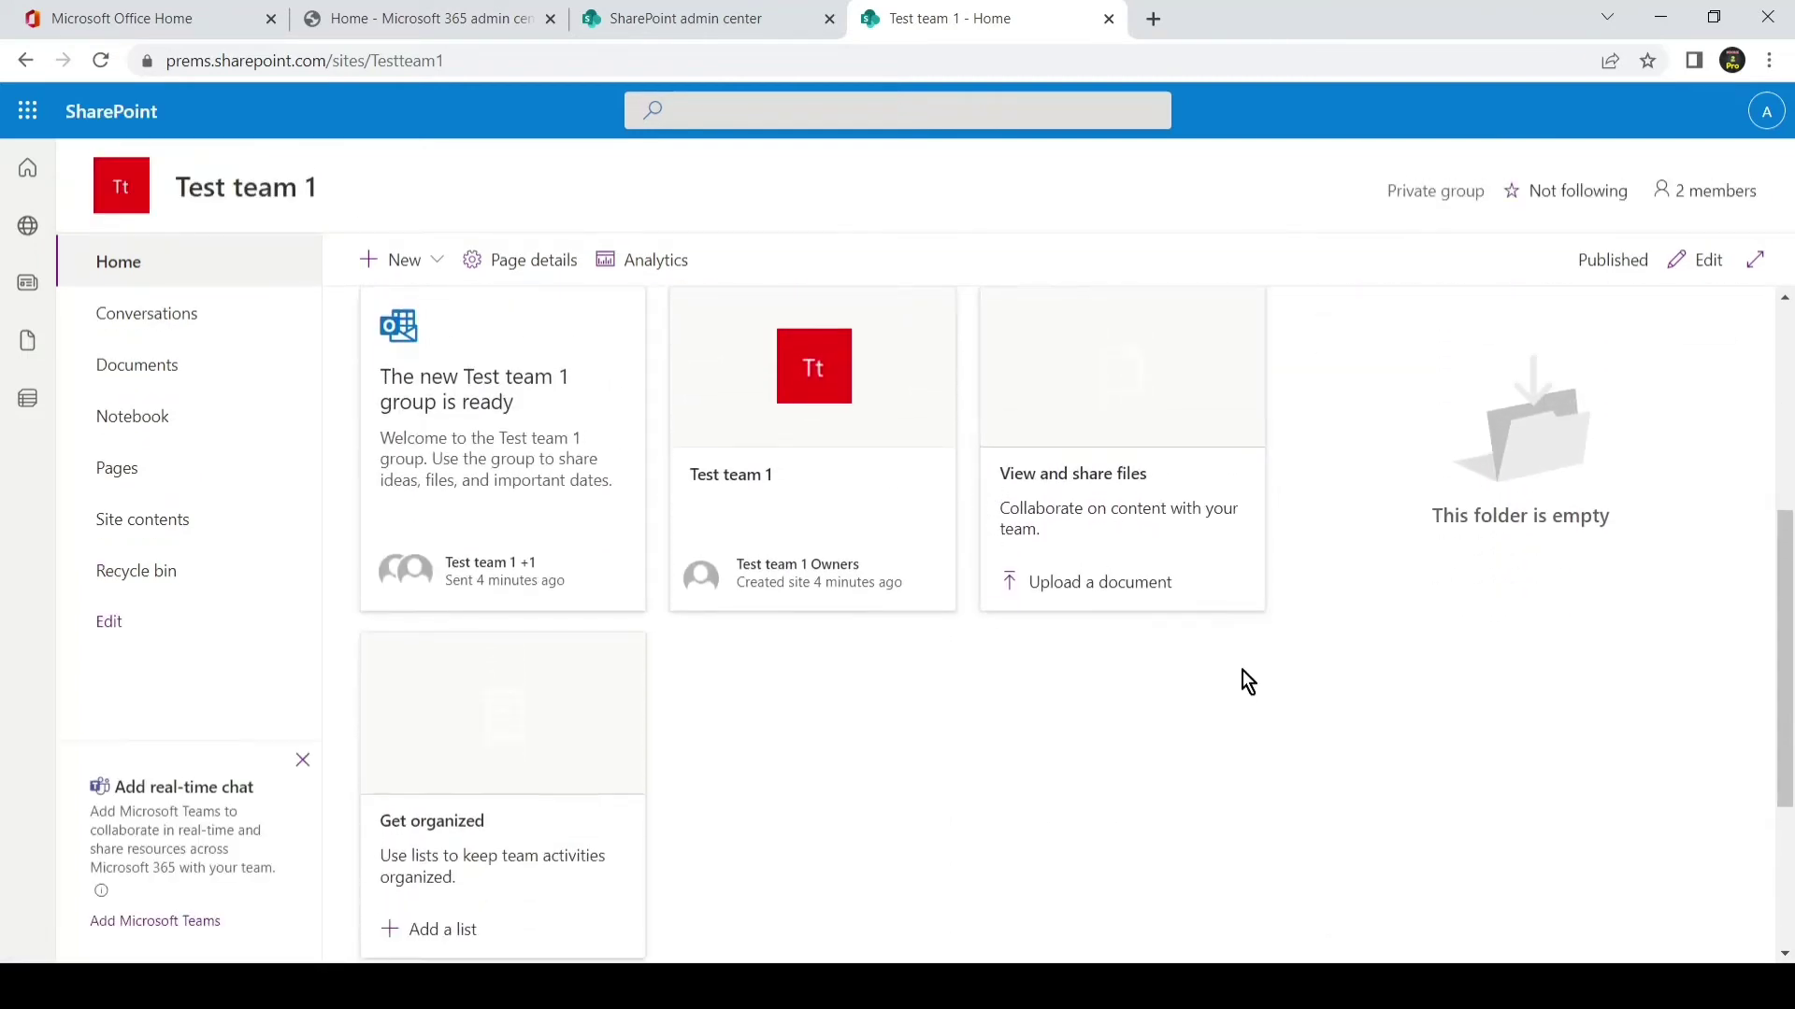
left_click_drag(1788, 657, 1787, 511)
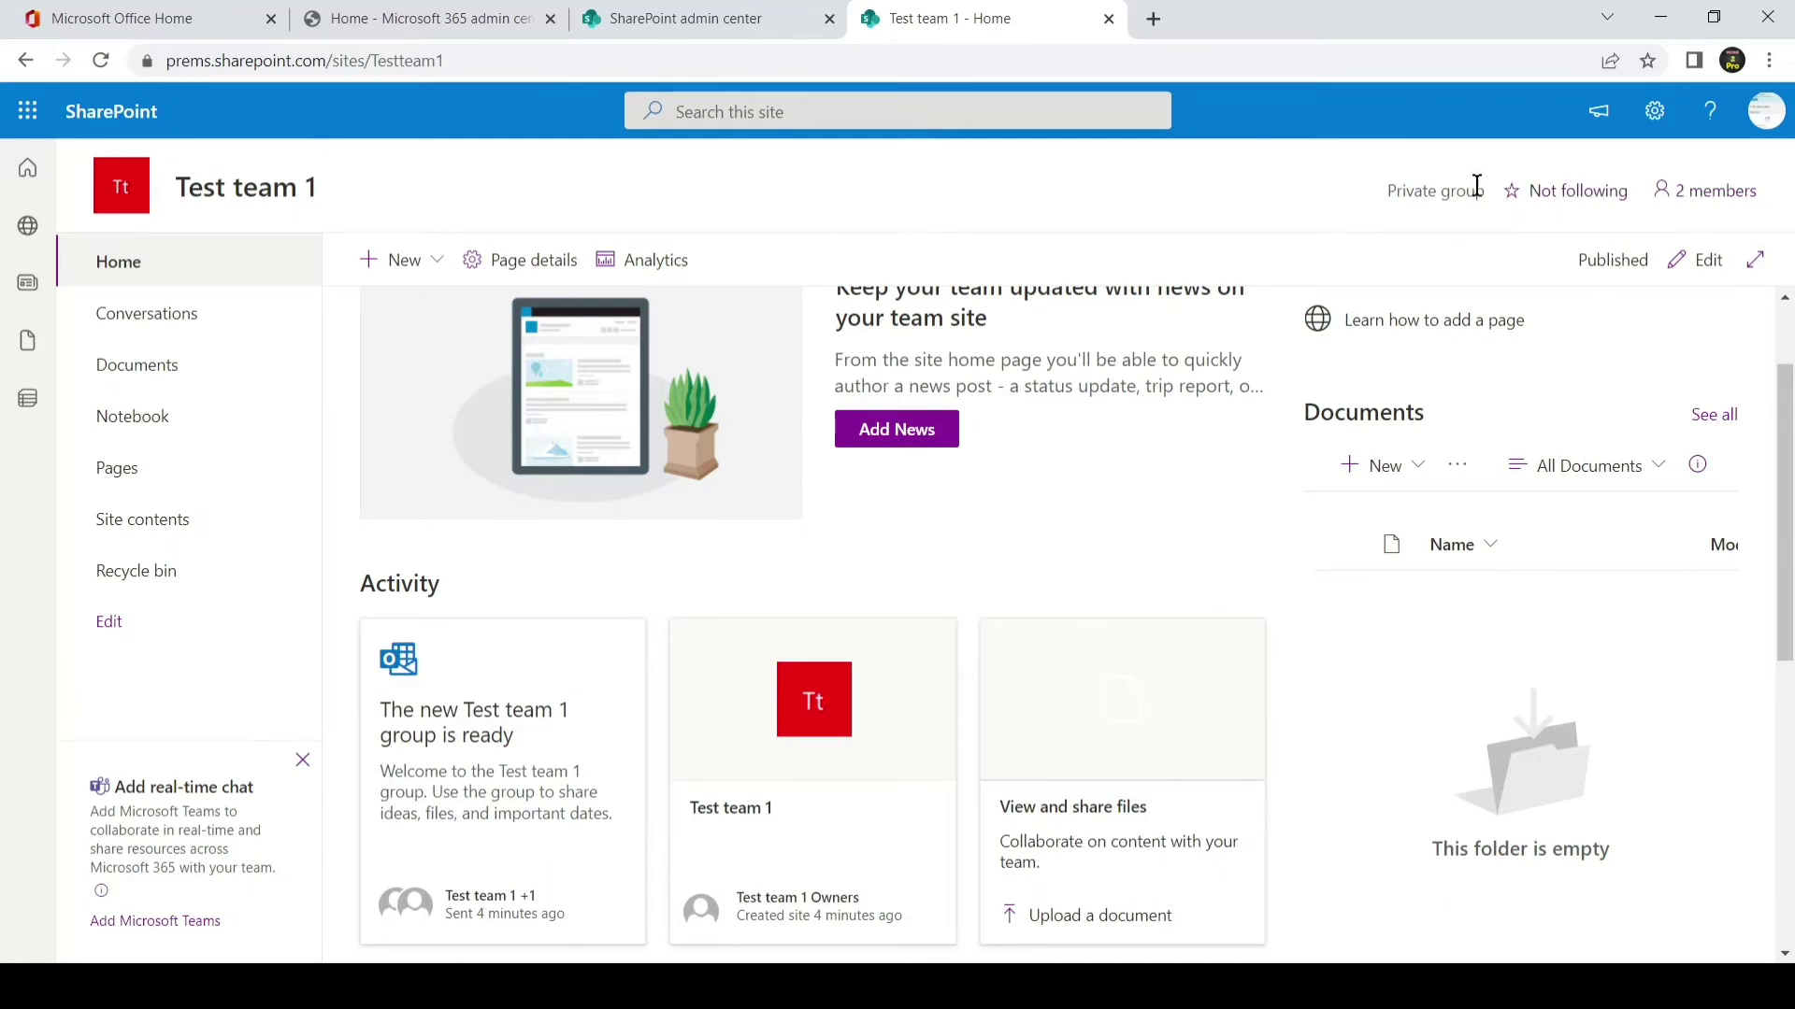
left_click(28, 110)
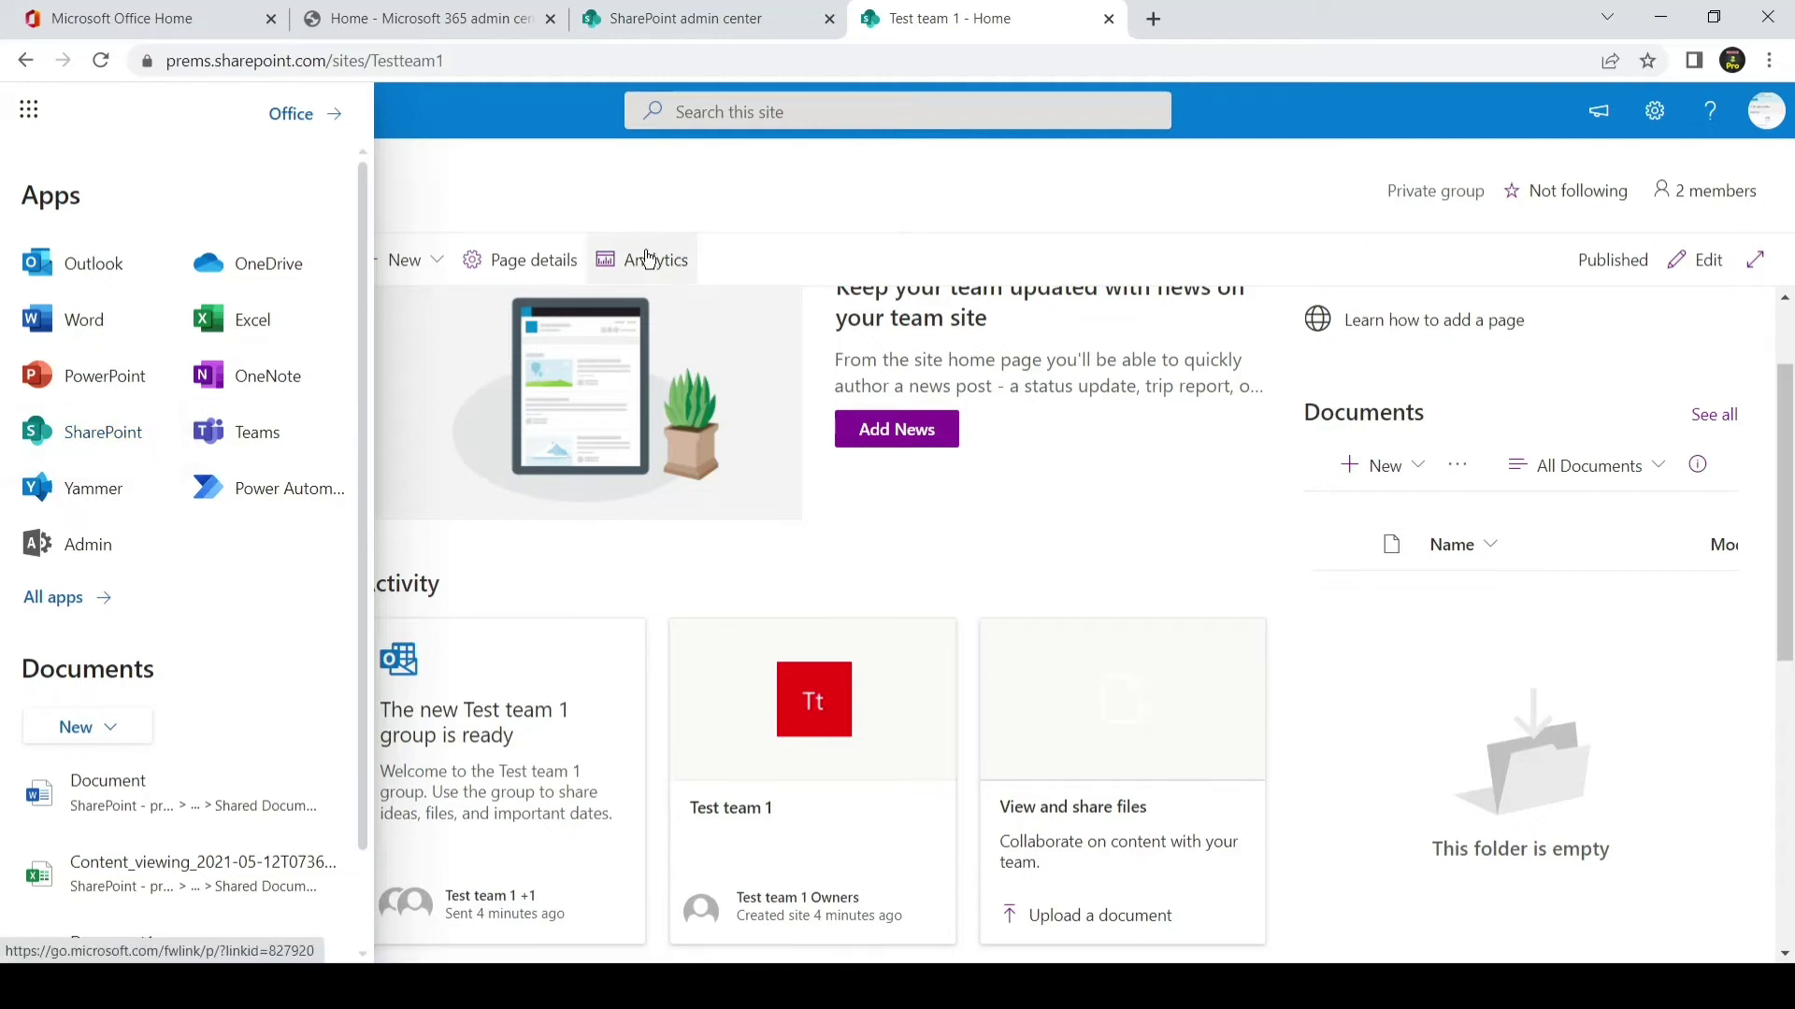
left_click(967, 215)
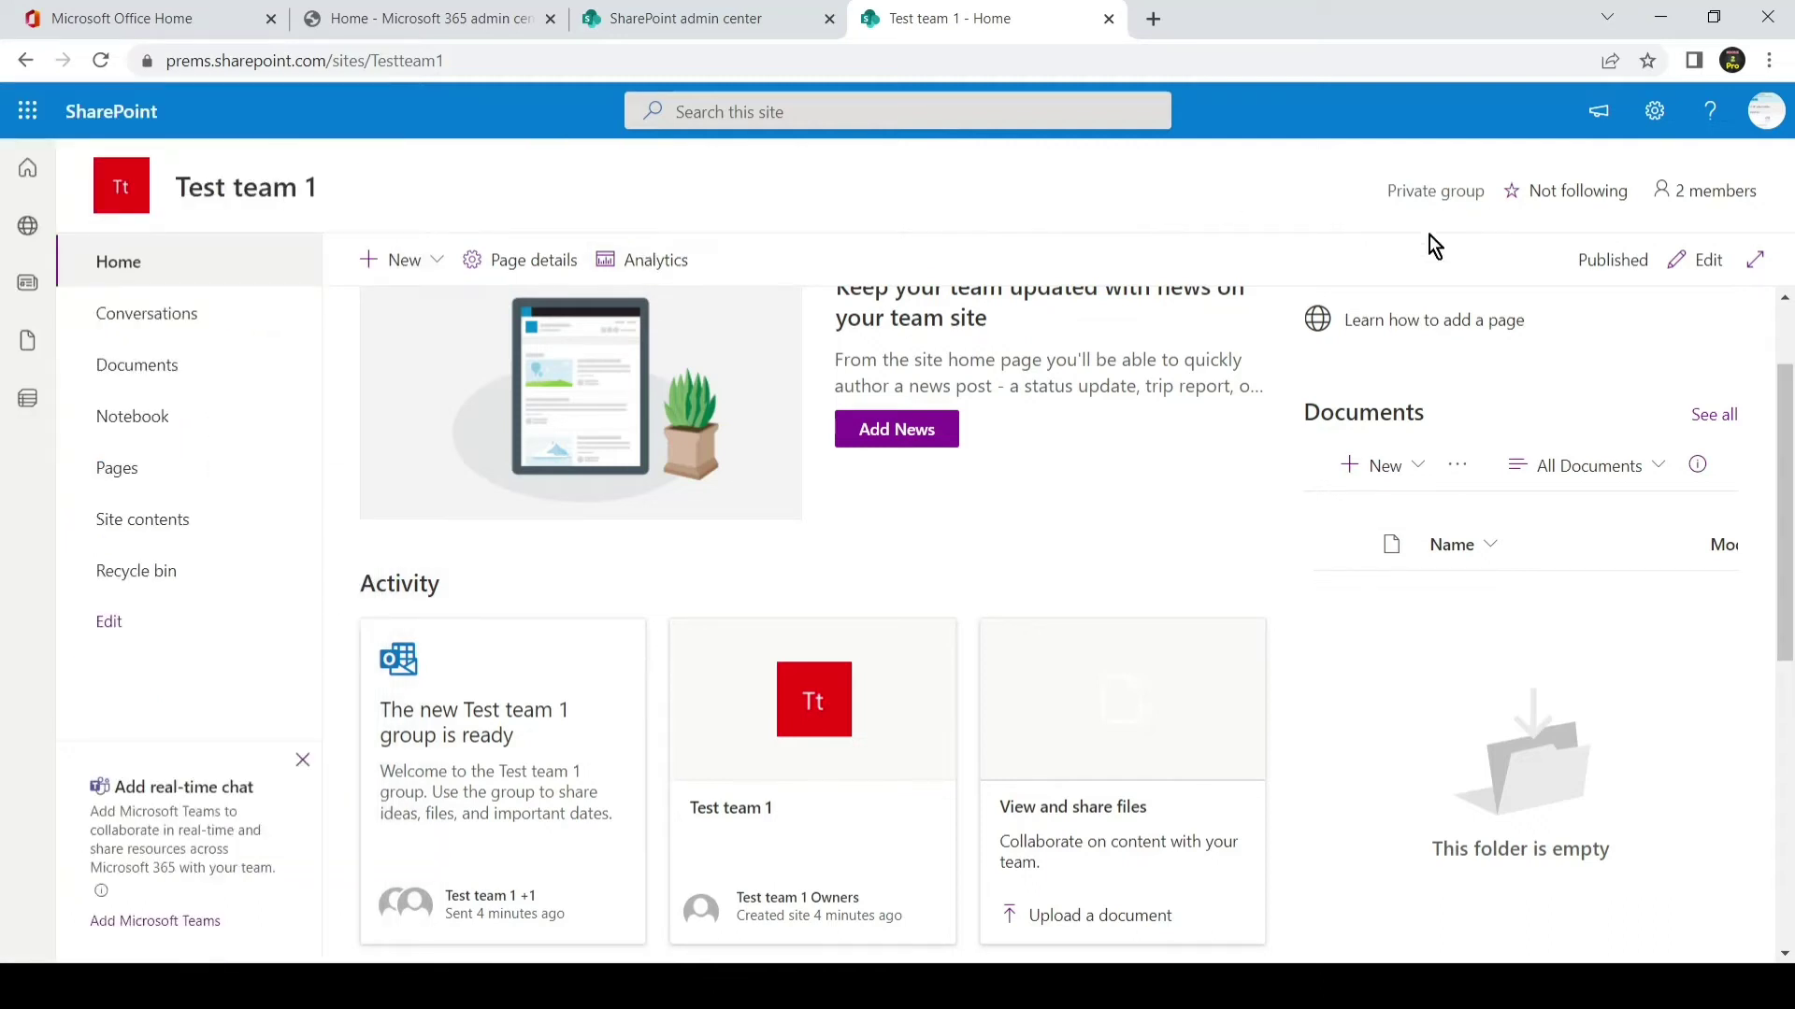
left_click(1690, 191)
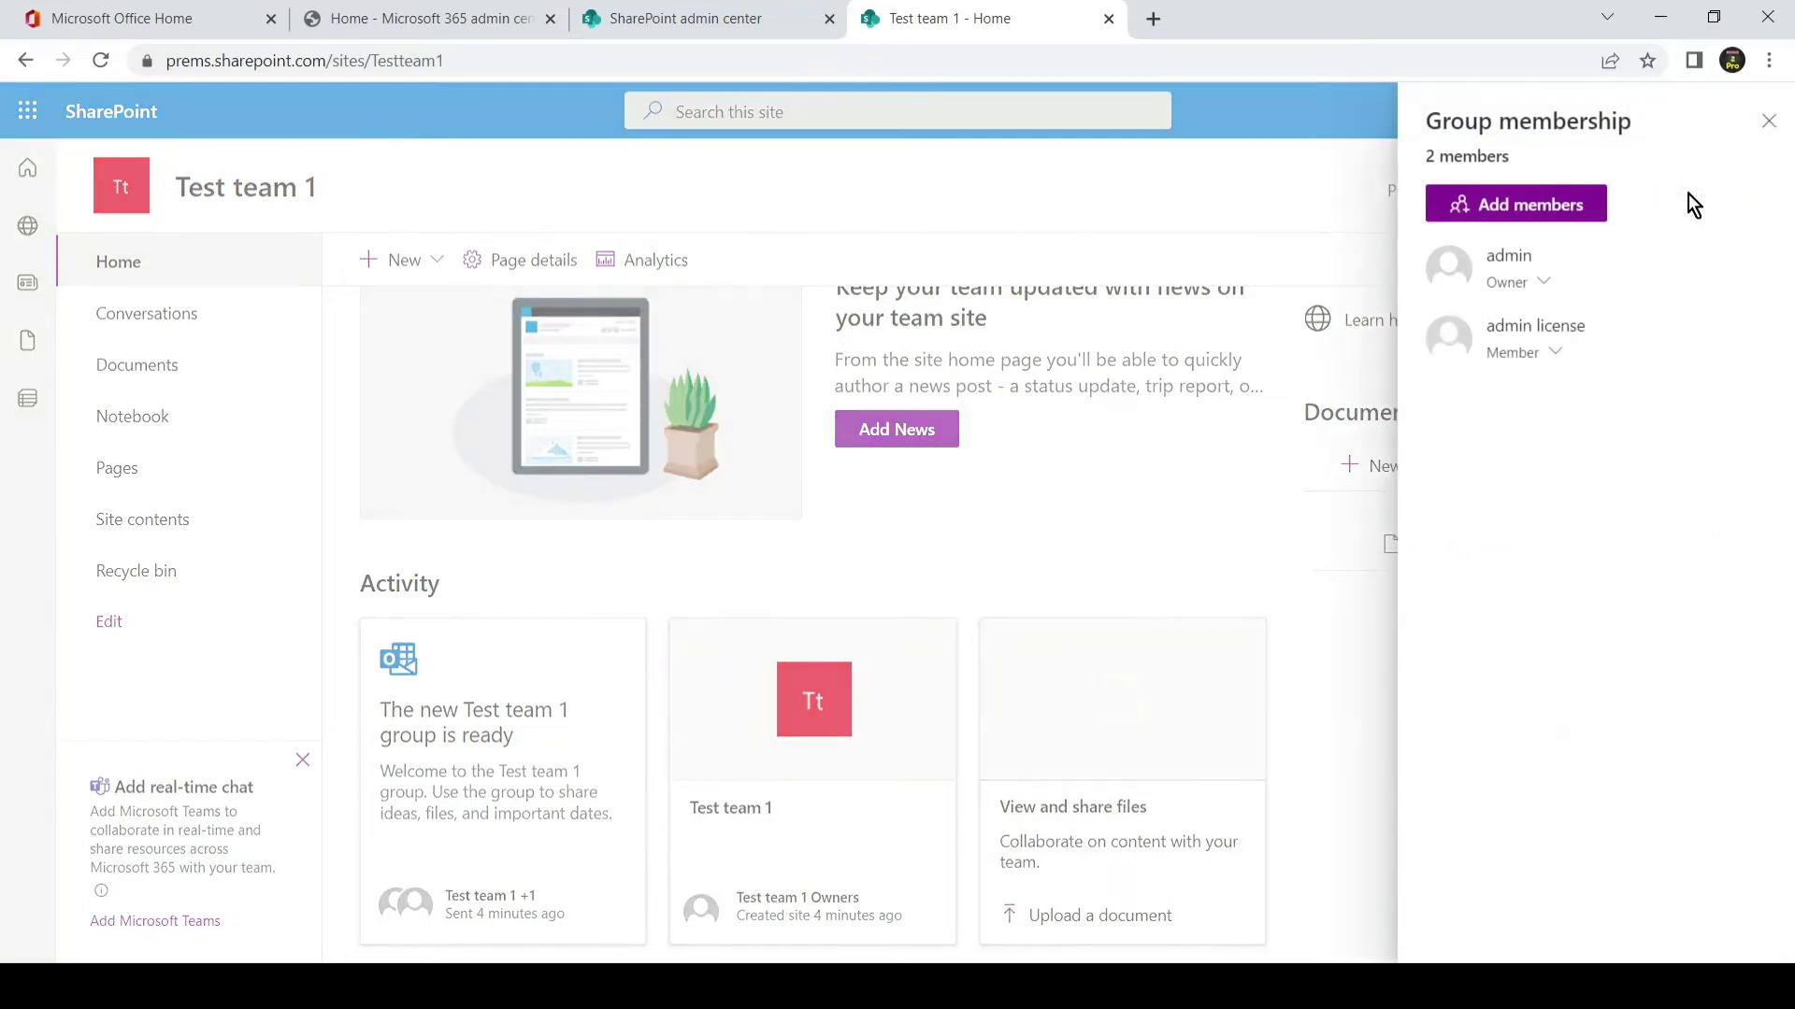
- Search for a new member and pick the suggestion, then cancel the addition and close the membership panel
left_click(1569, 213)
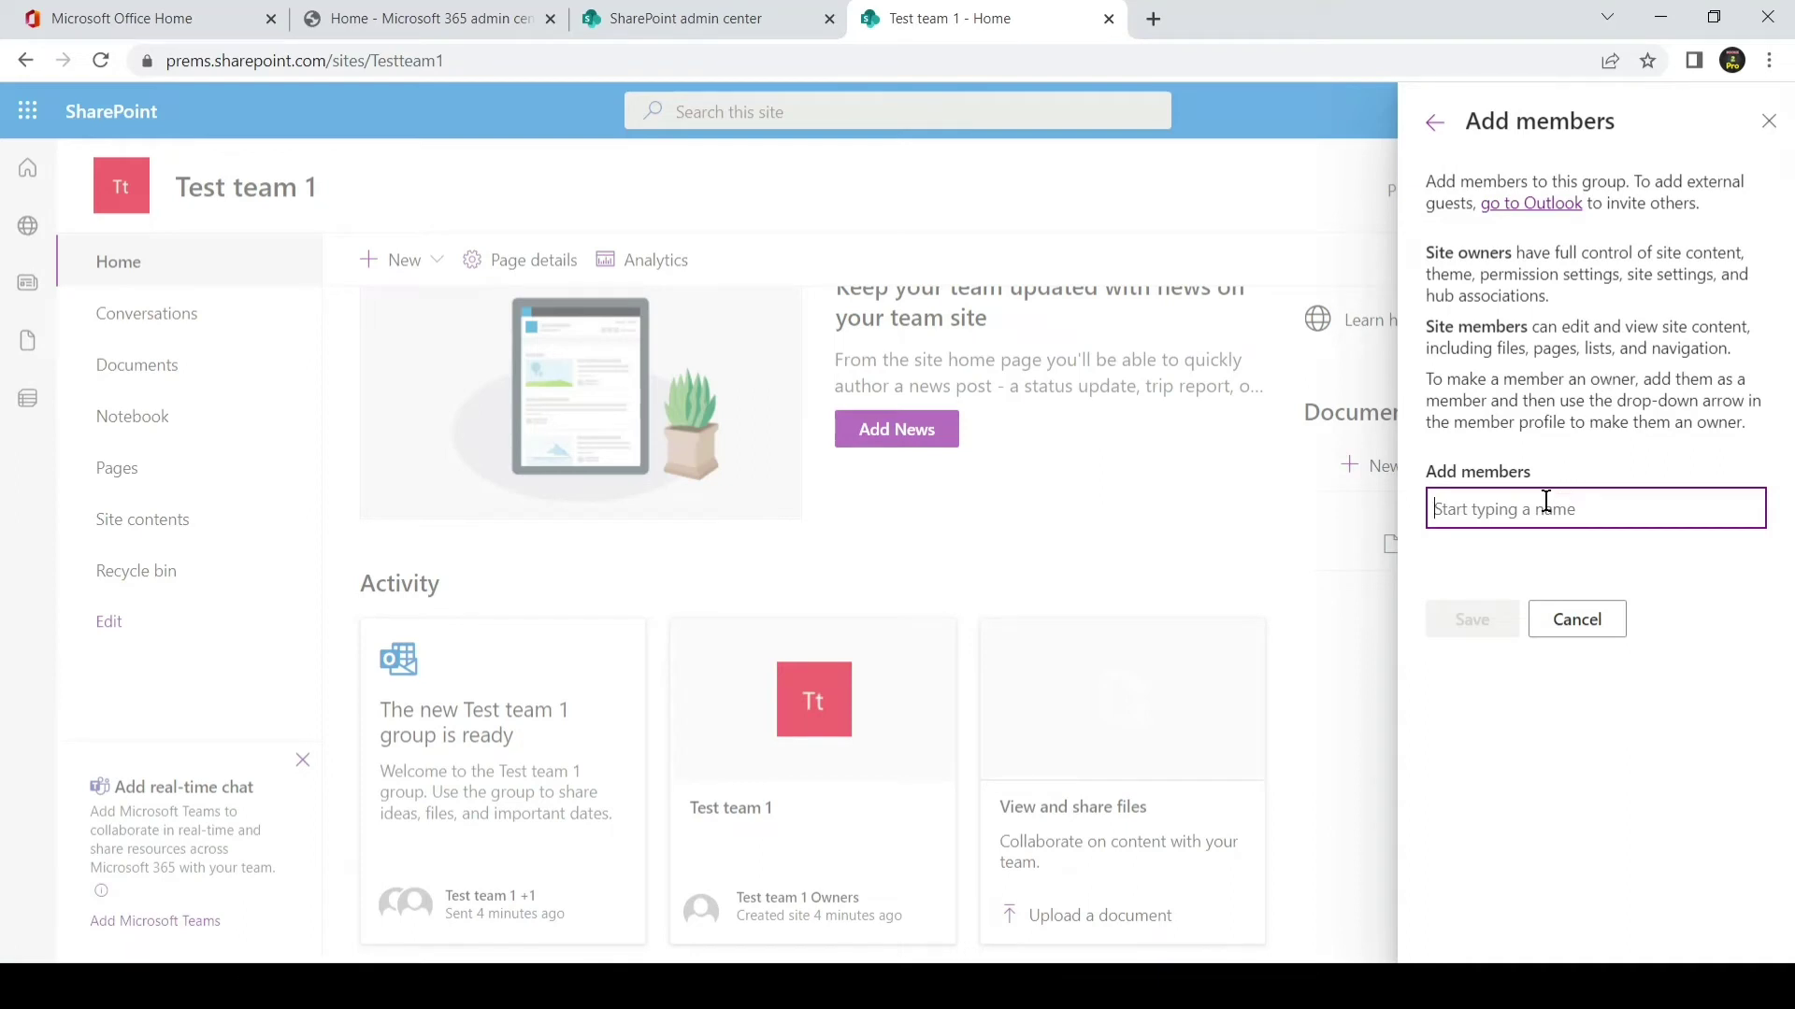
type("abc")
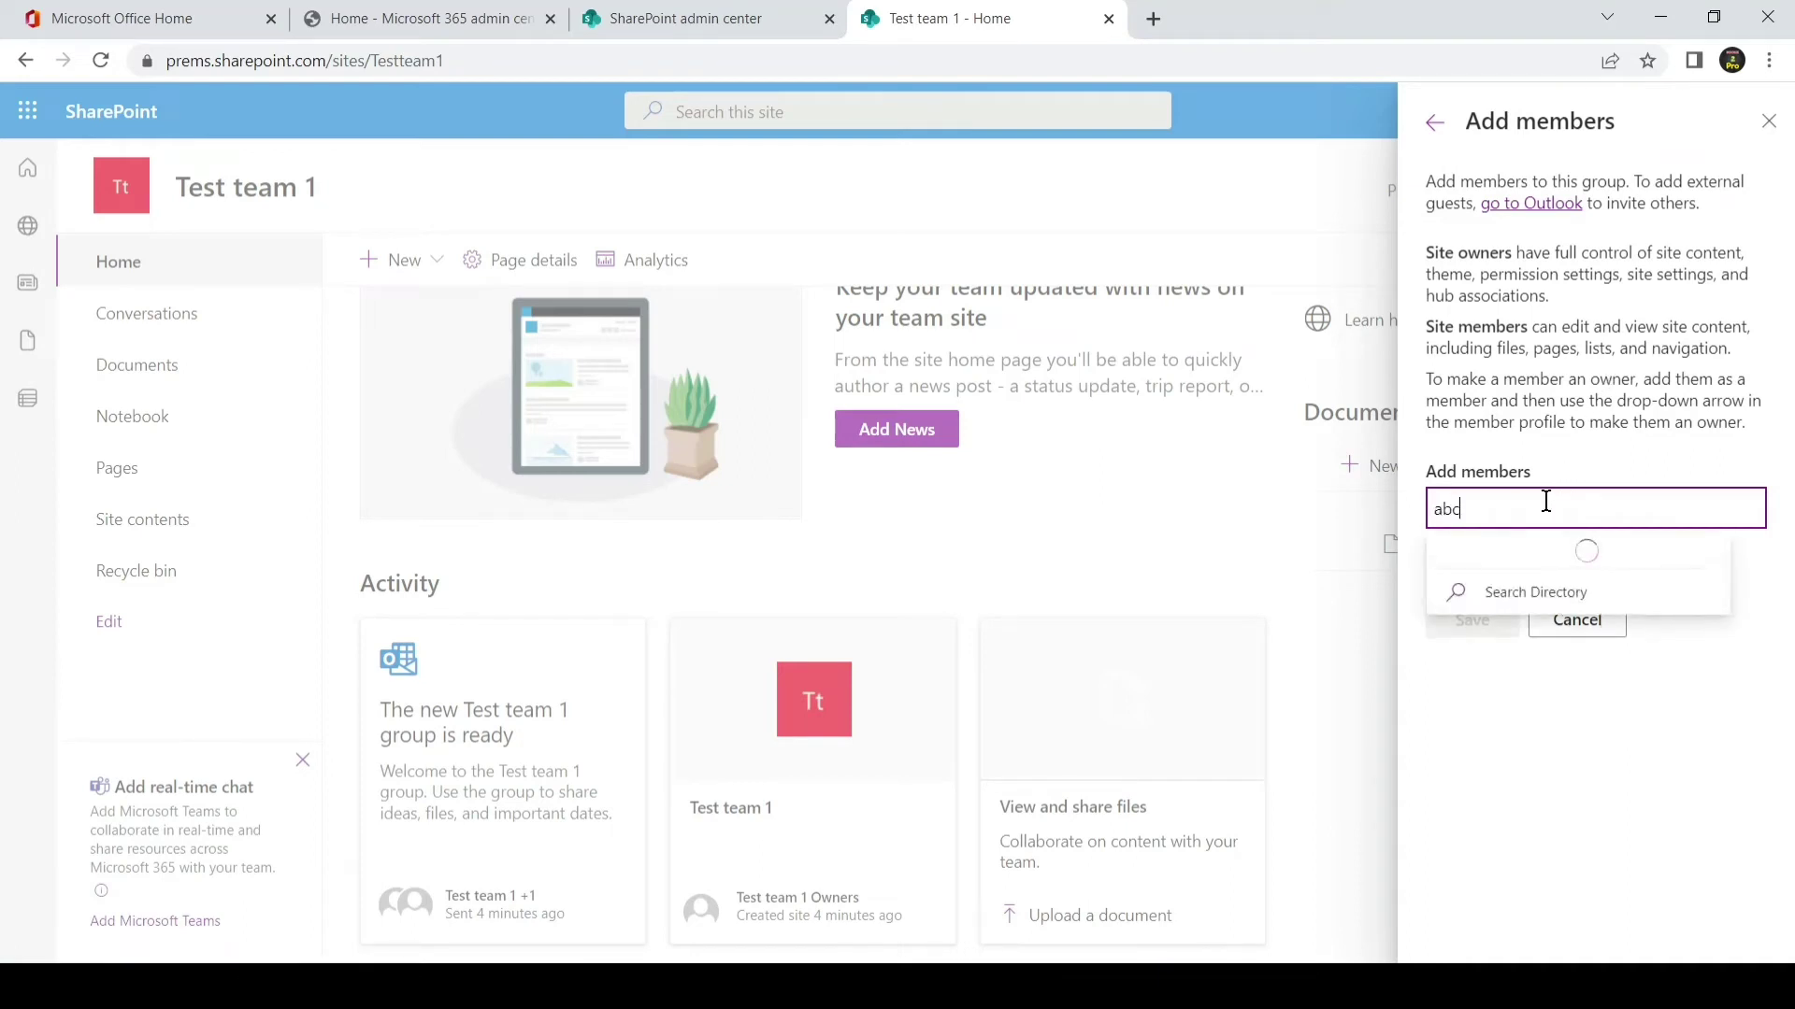
left_click(1556, 563)
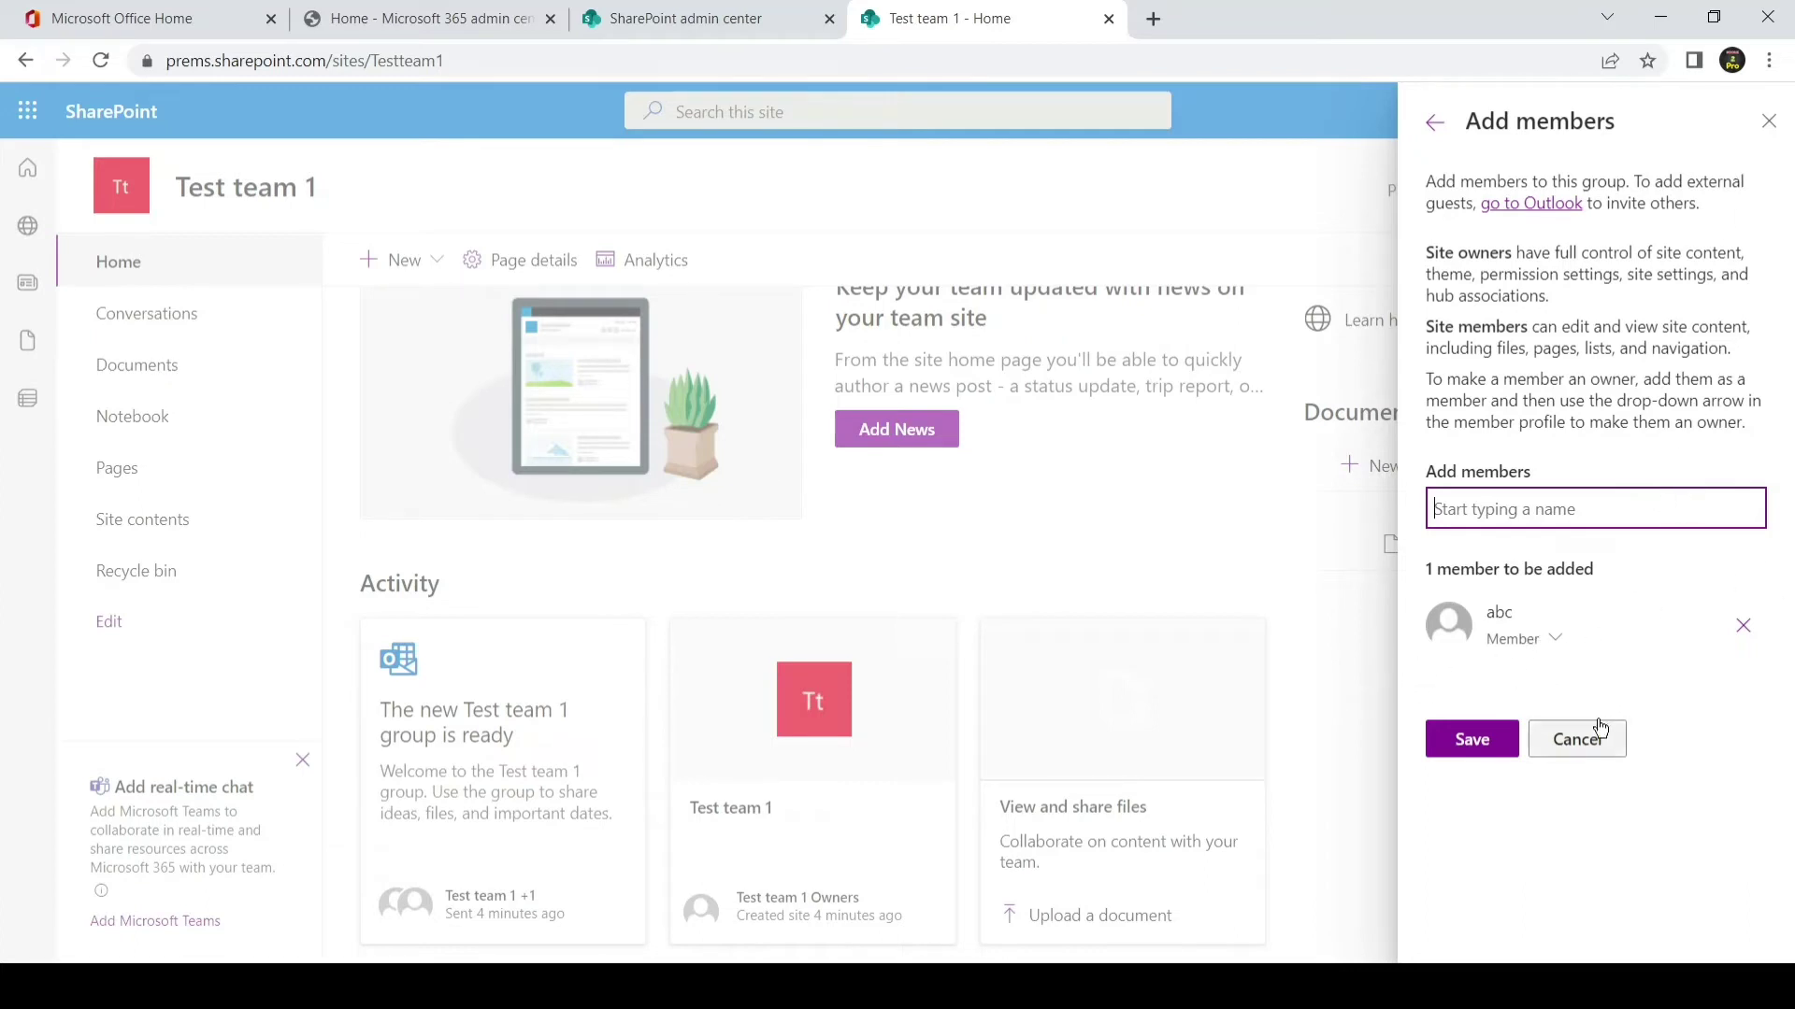
left_click(1591, 735)
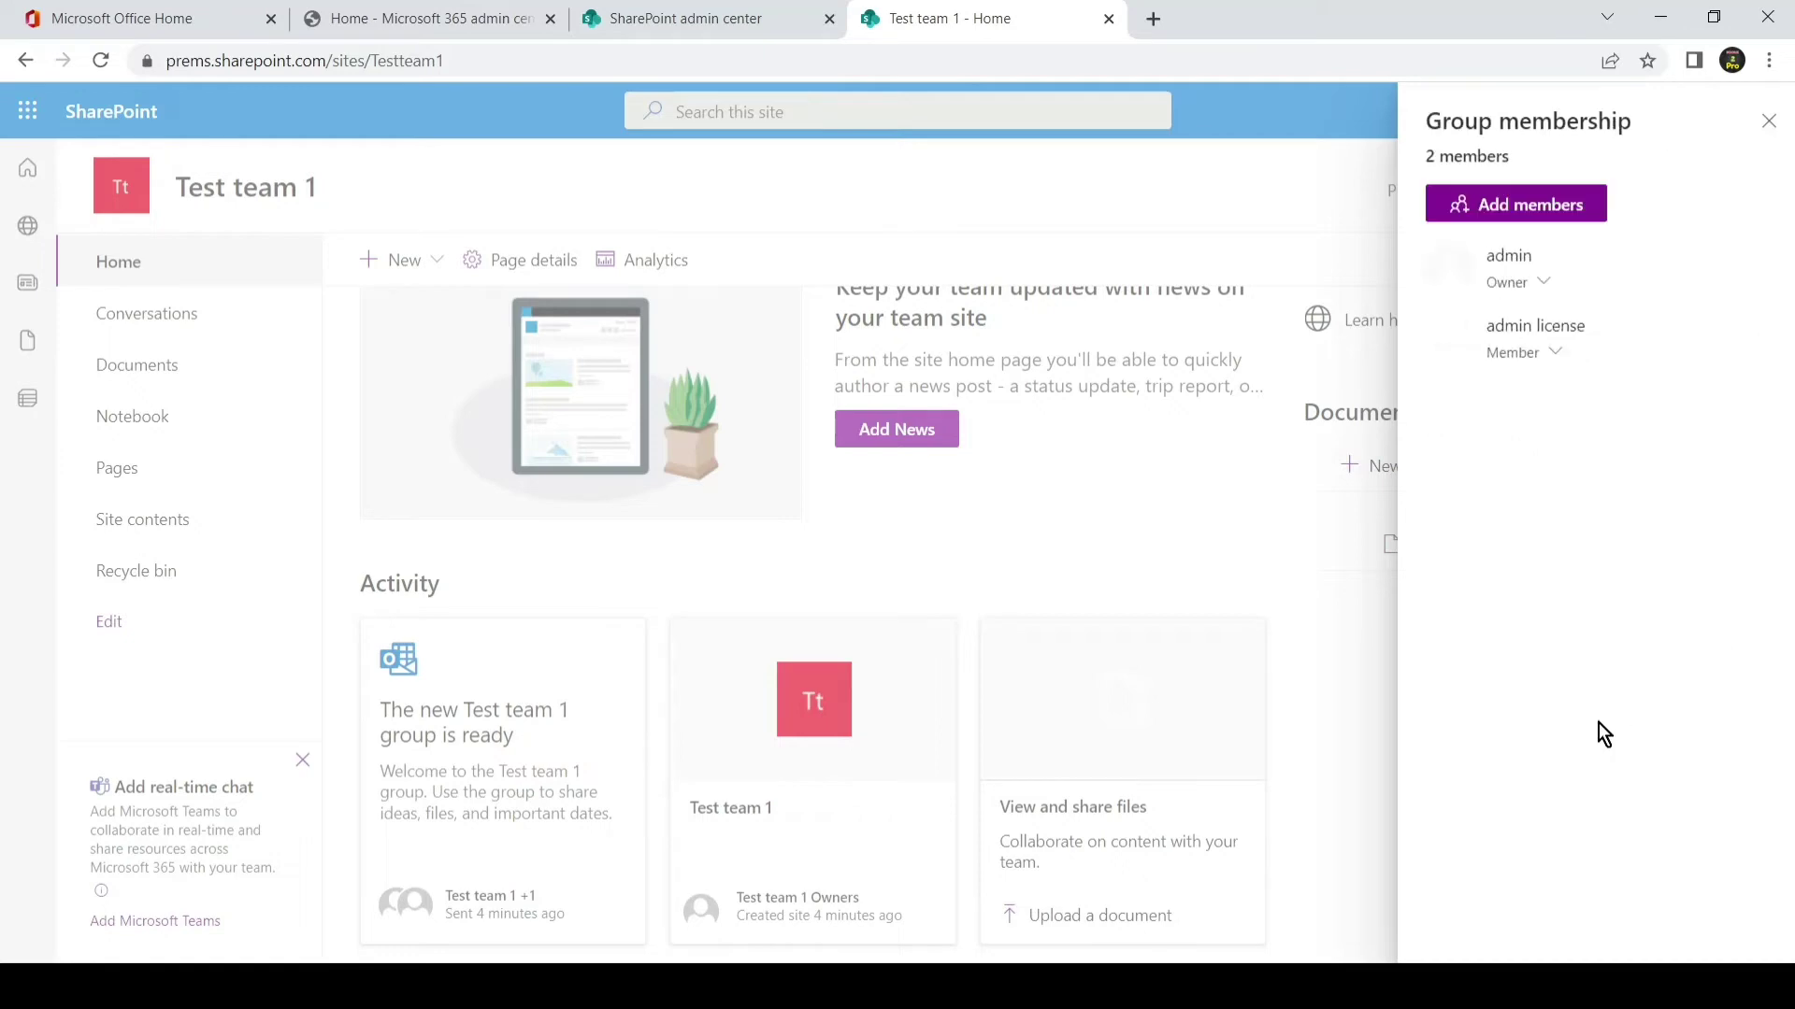
left_click(1769, 122)
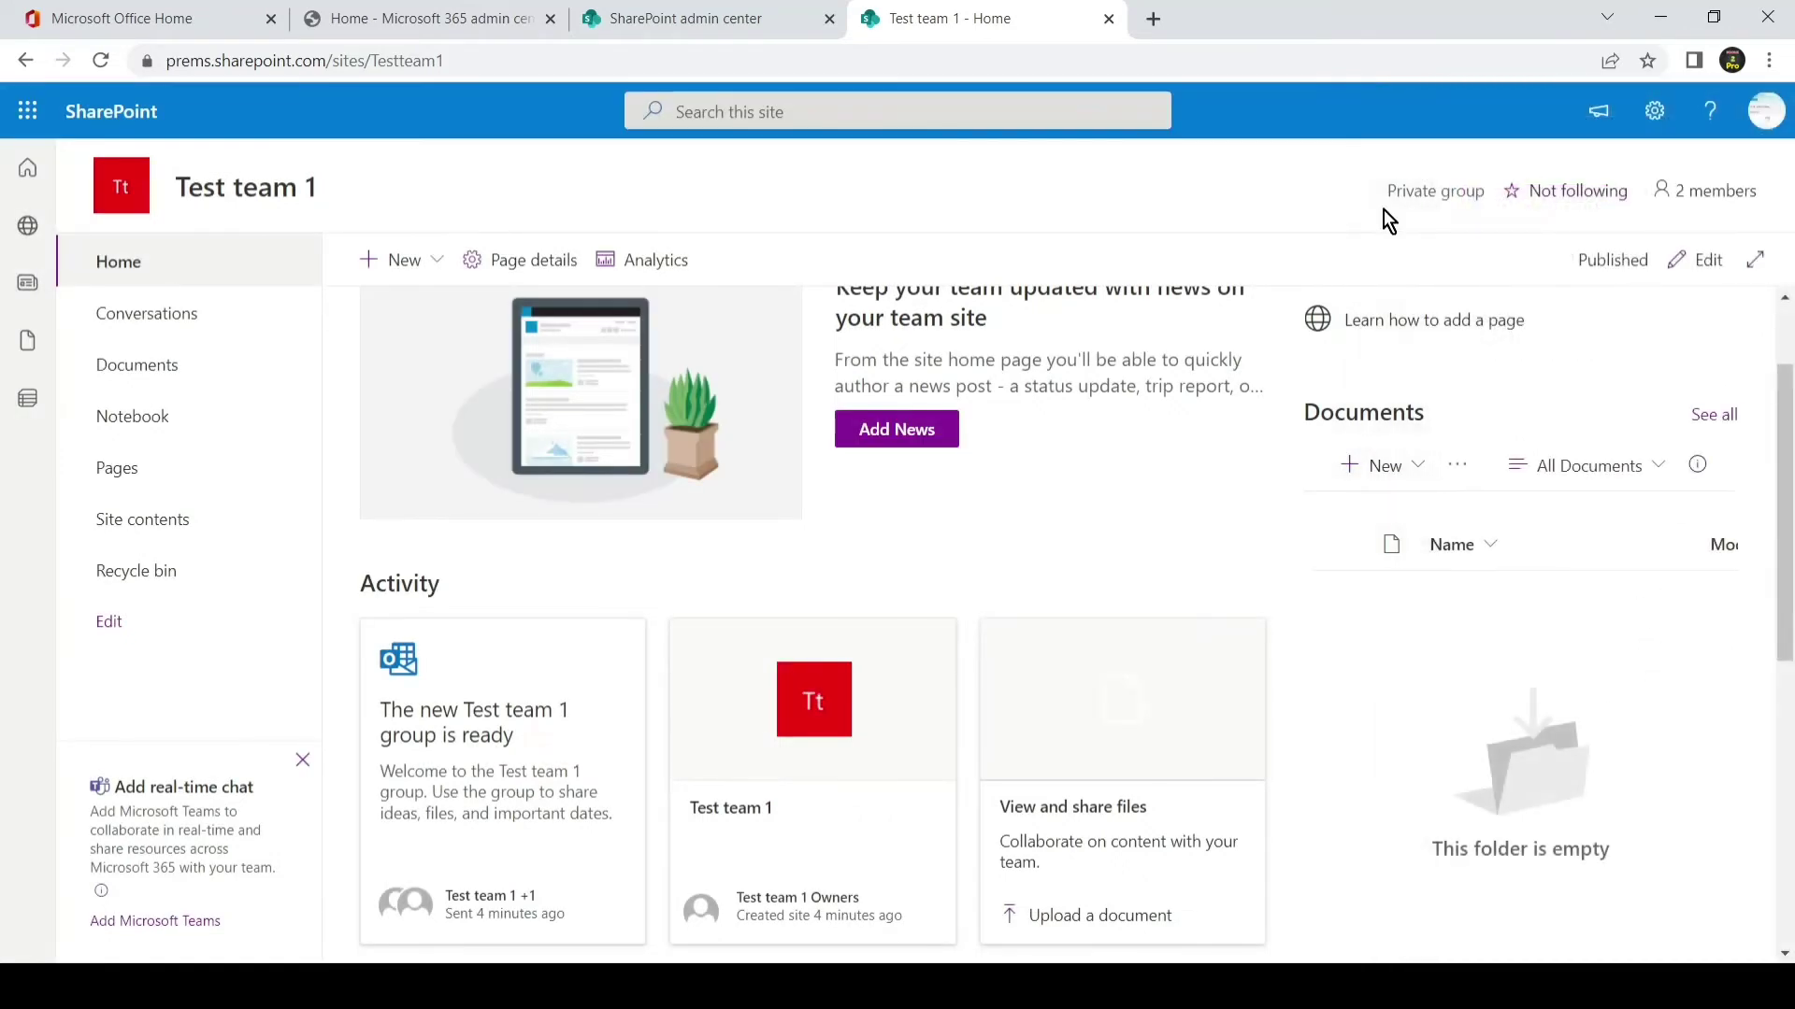
- In the admin center's Active sites, open Test team 1 and view its Policies tab
left_click(672, 13)
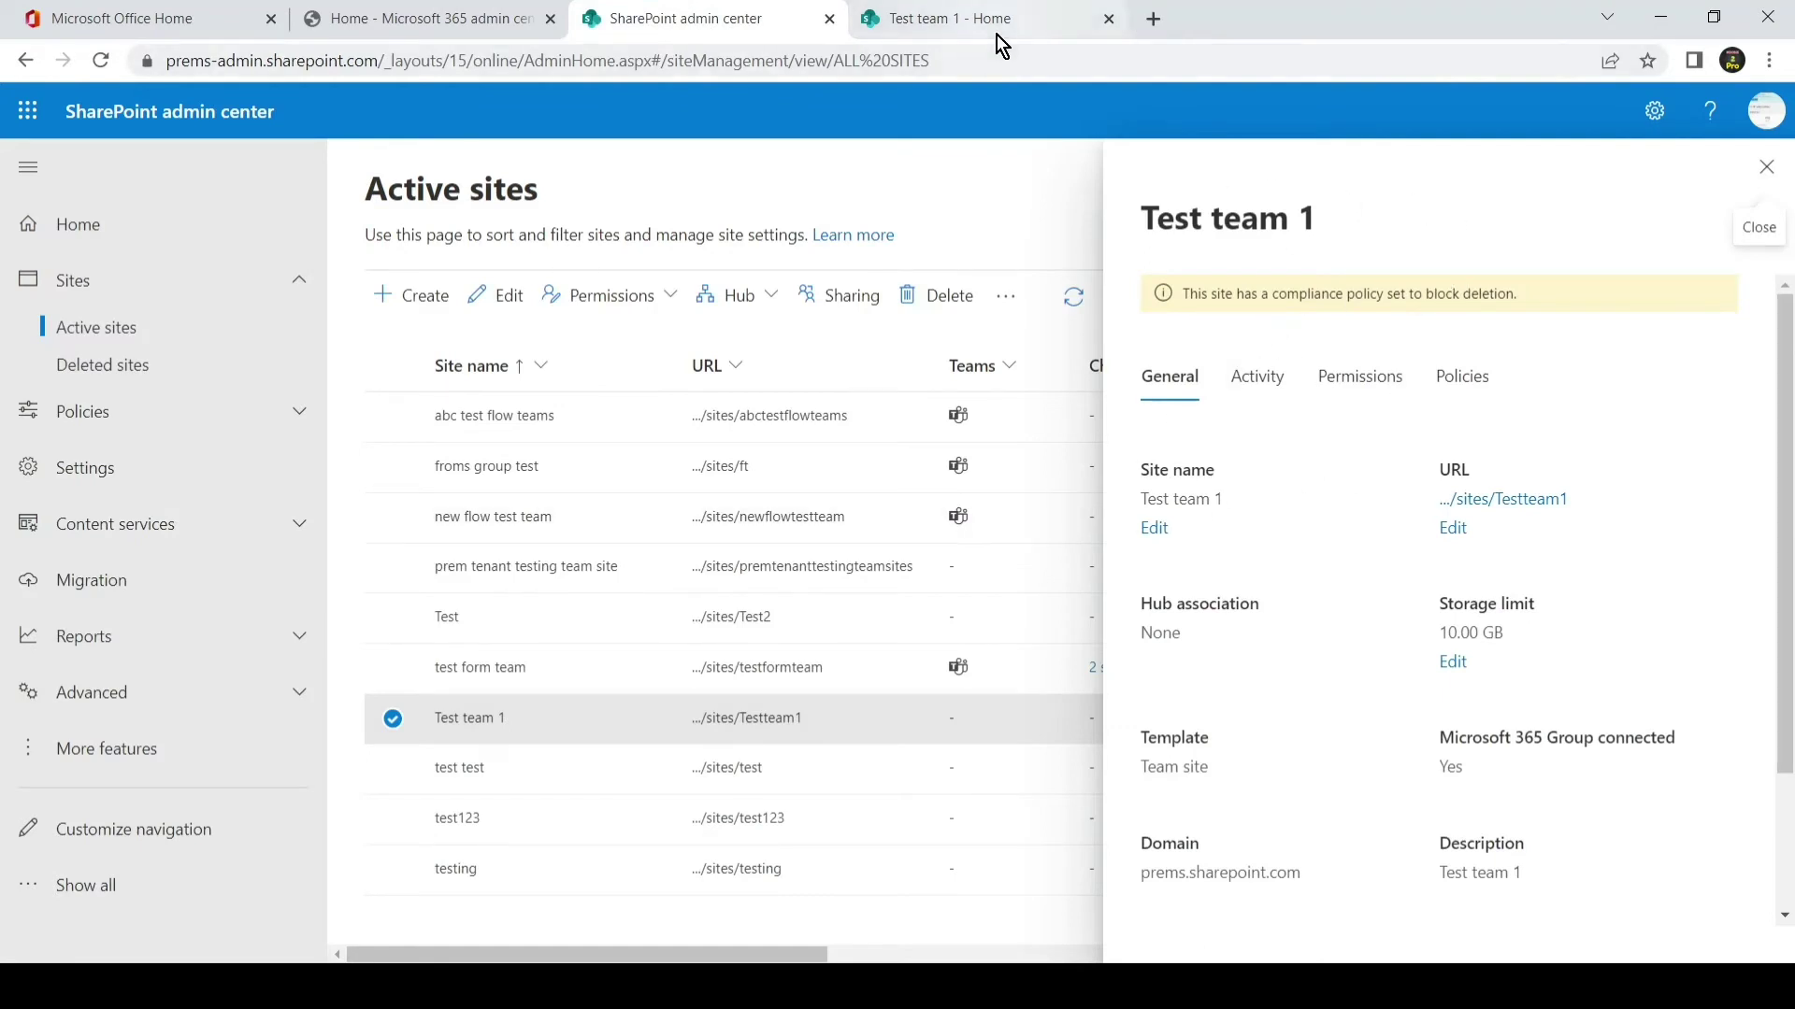
left_click(1270, 387)
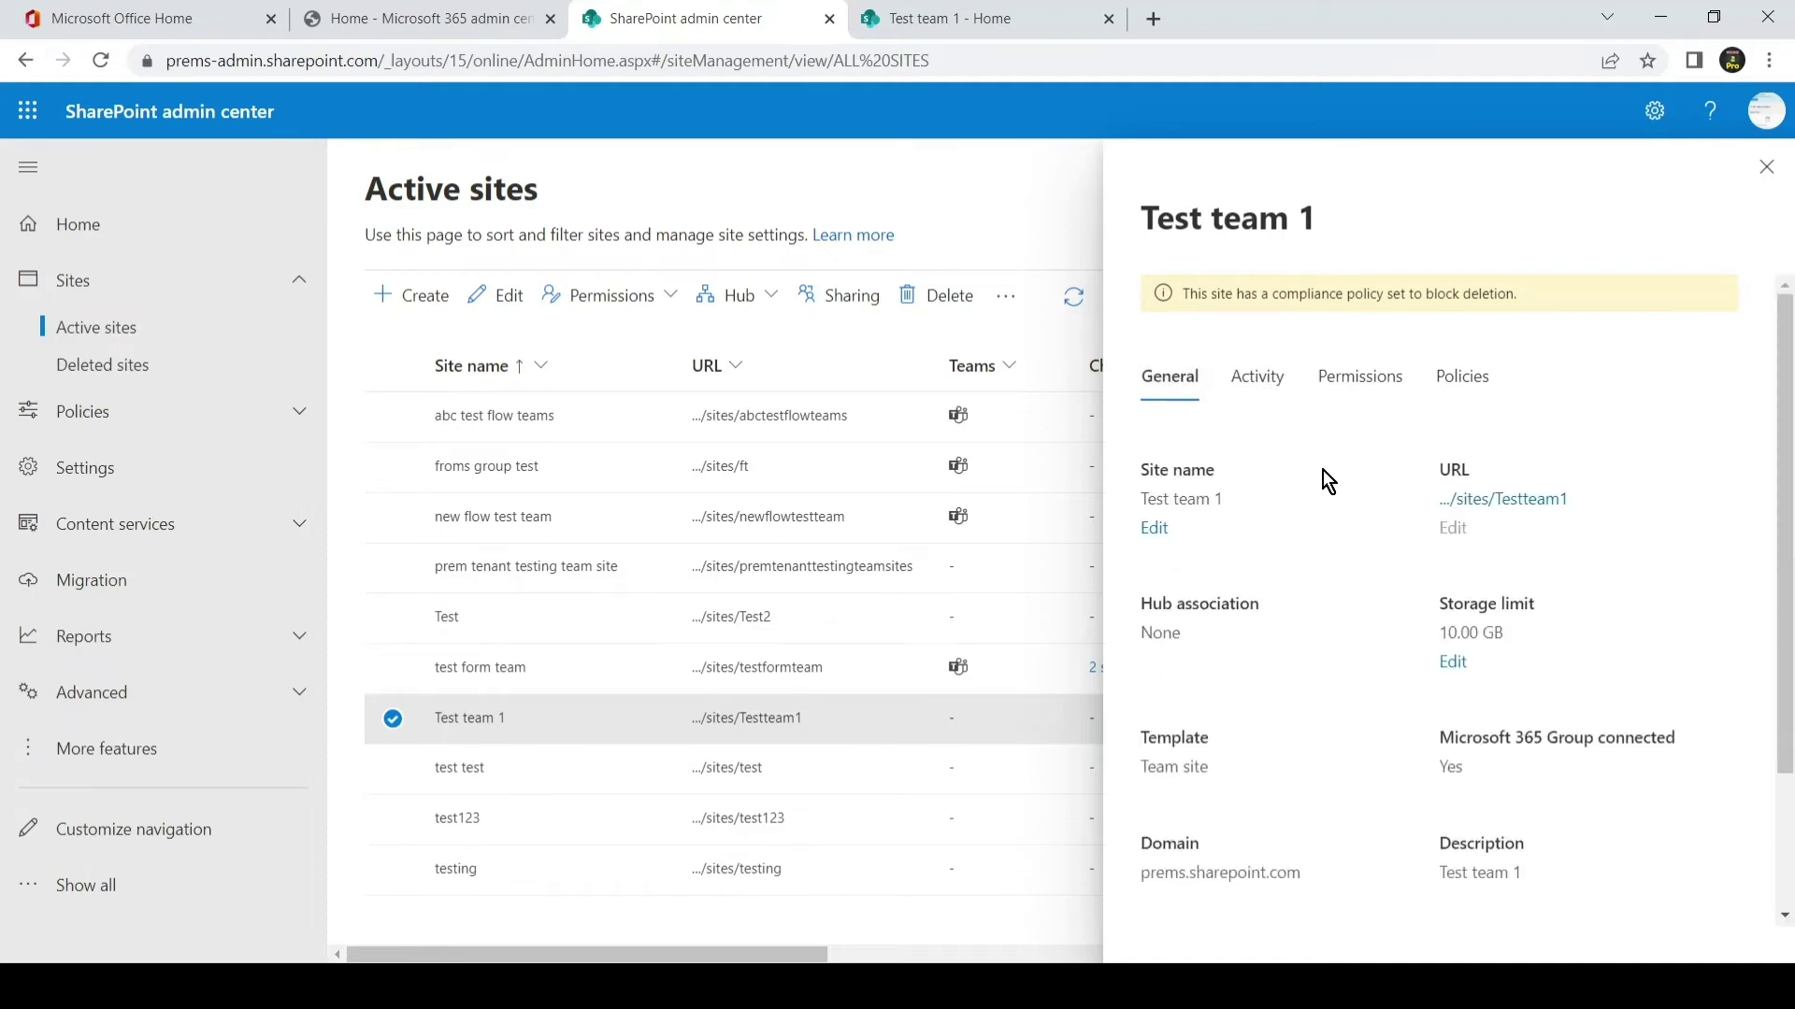
scroll(1314, 456, "down", 3)
key("Escape")
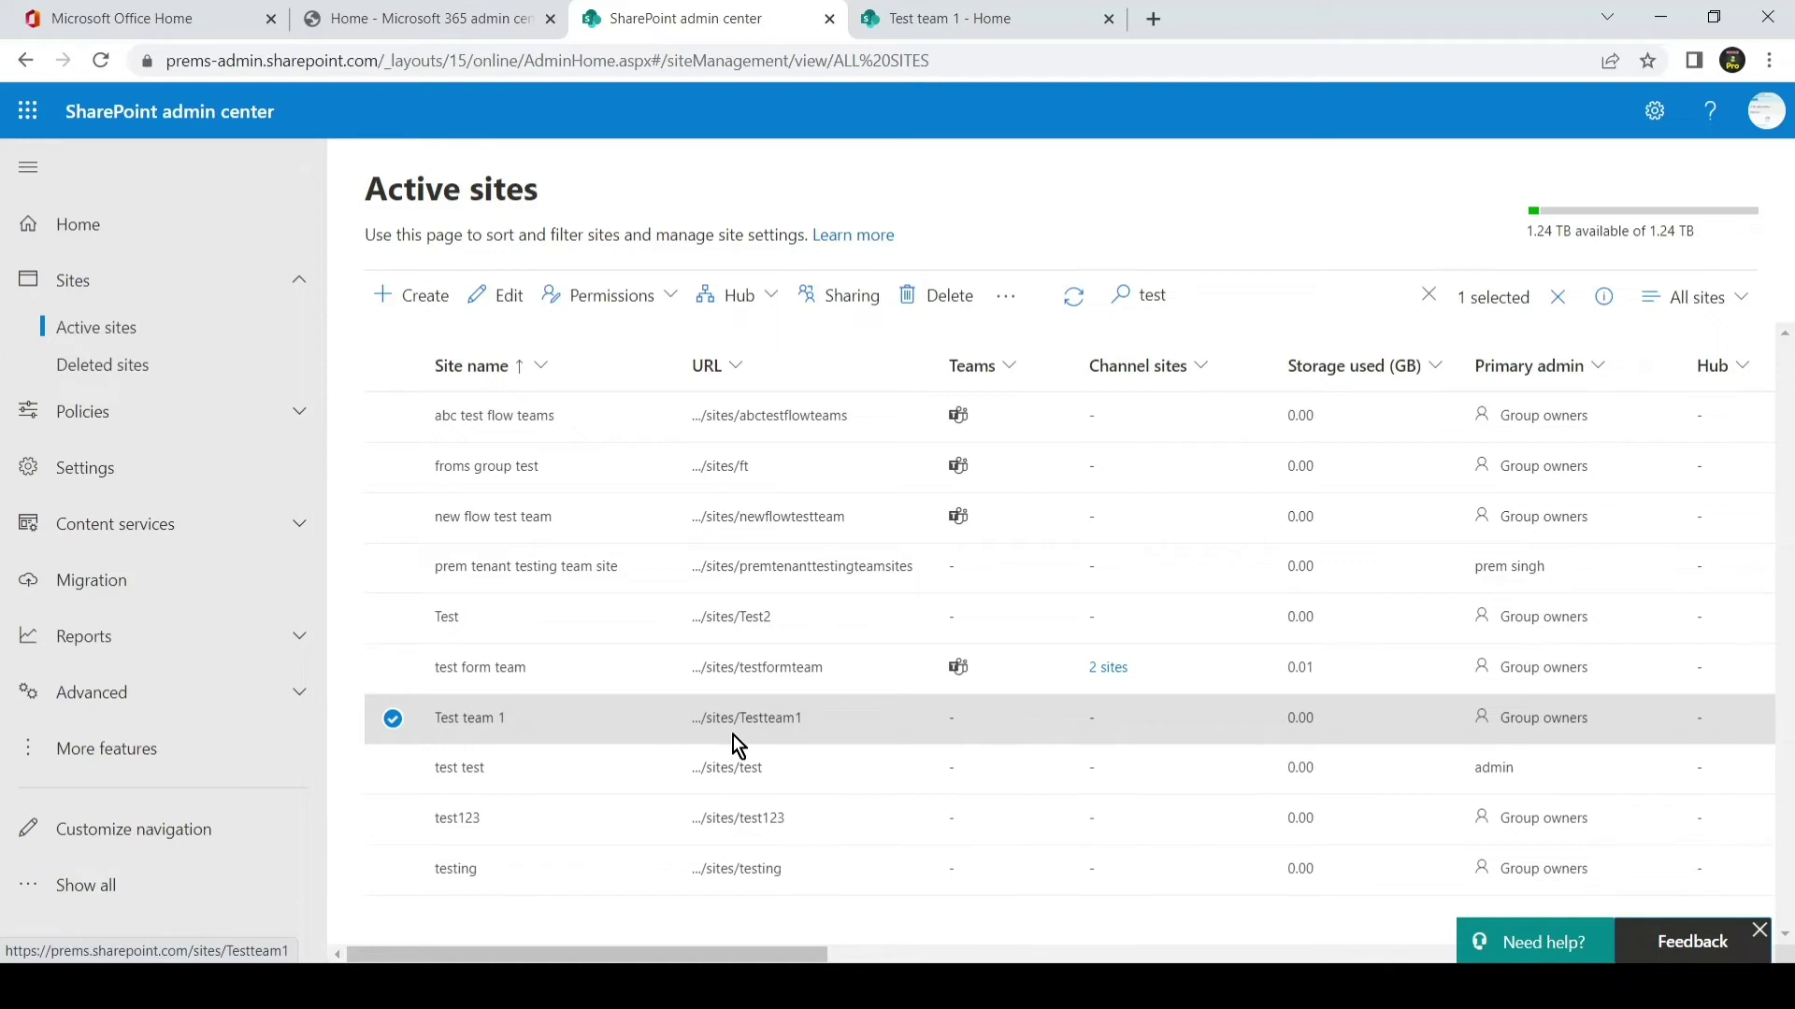
left_click(476, 722)
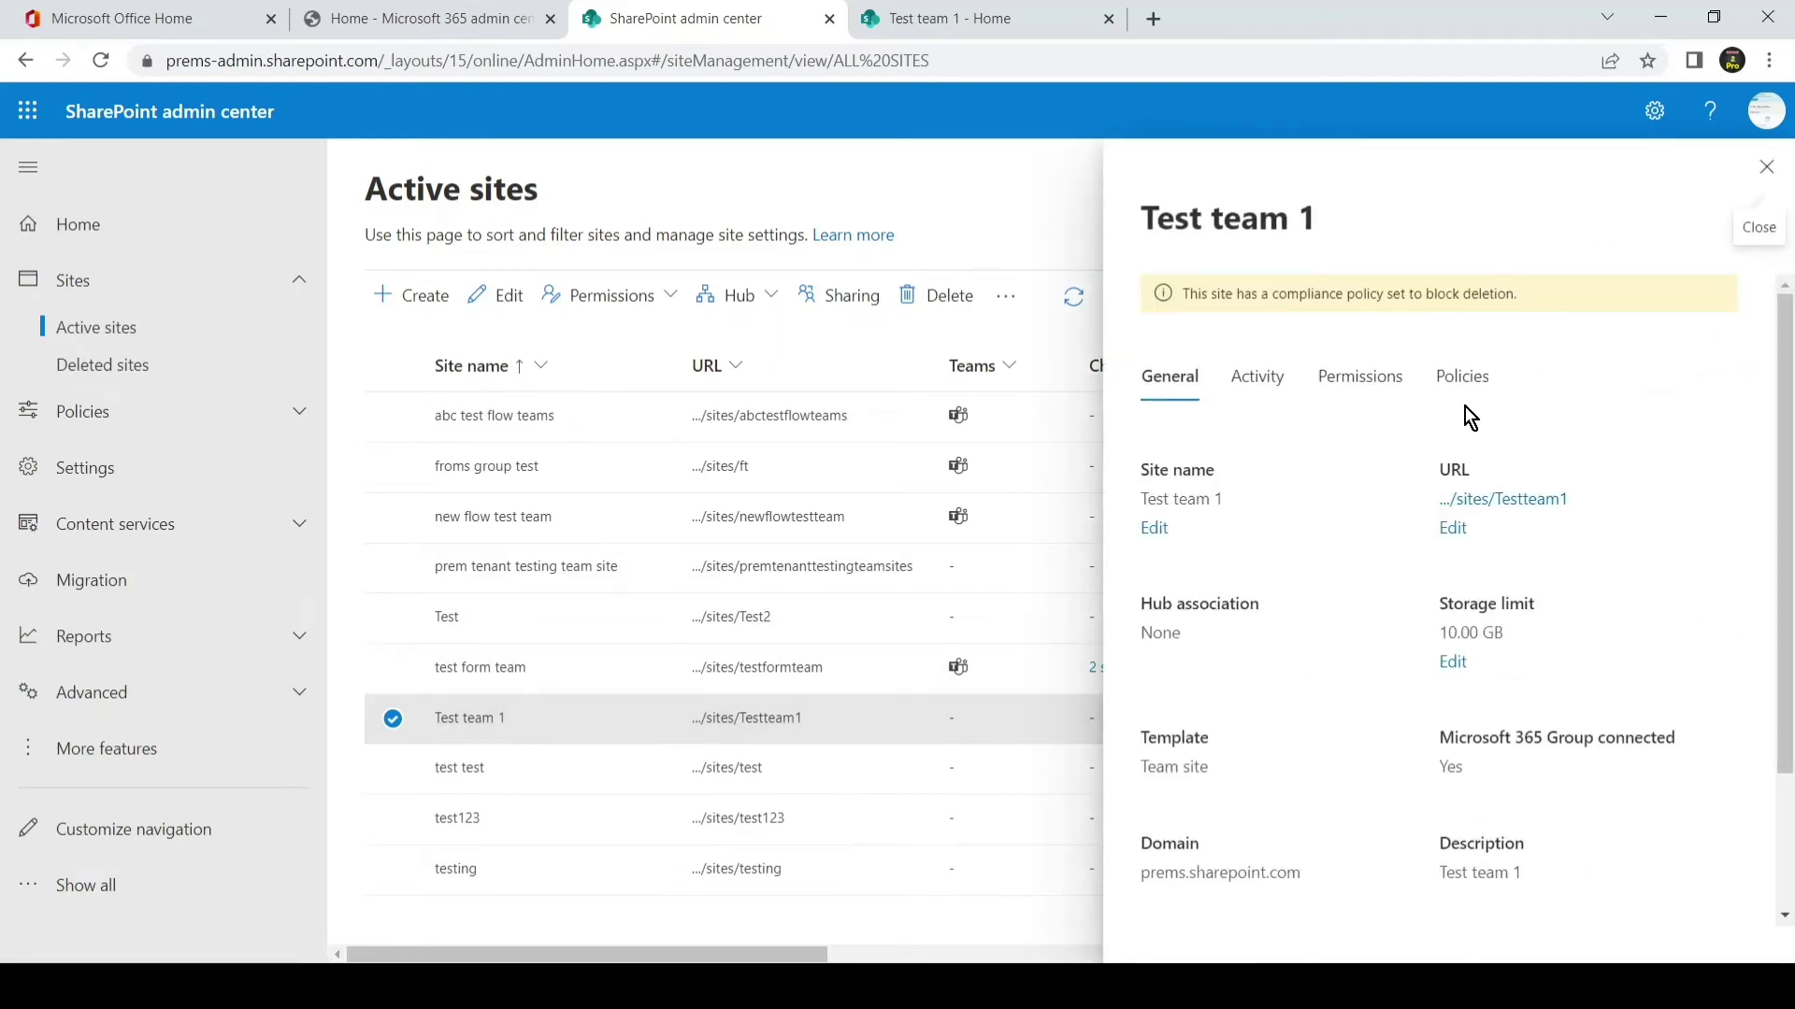
left_click(1463, 385)
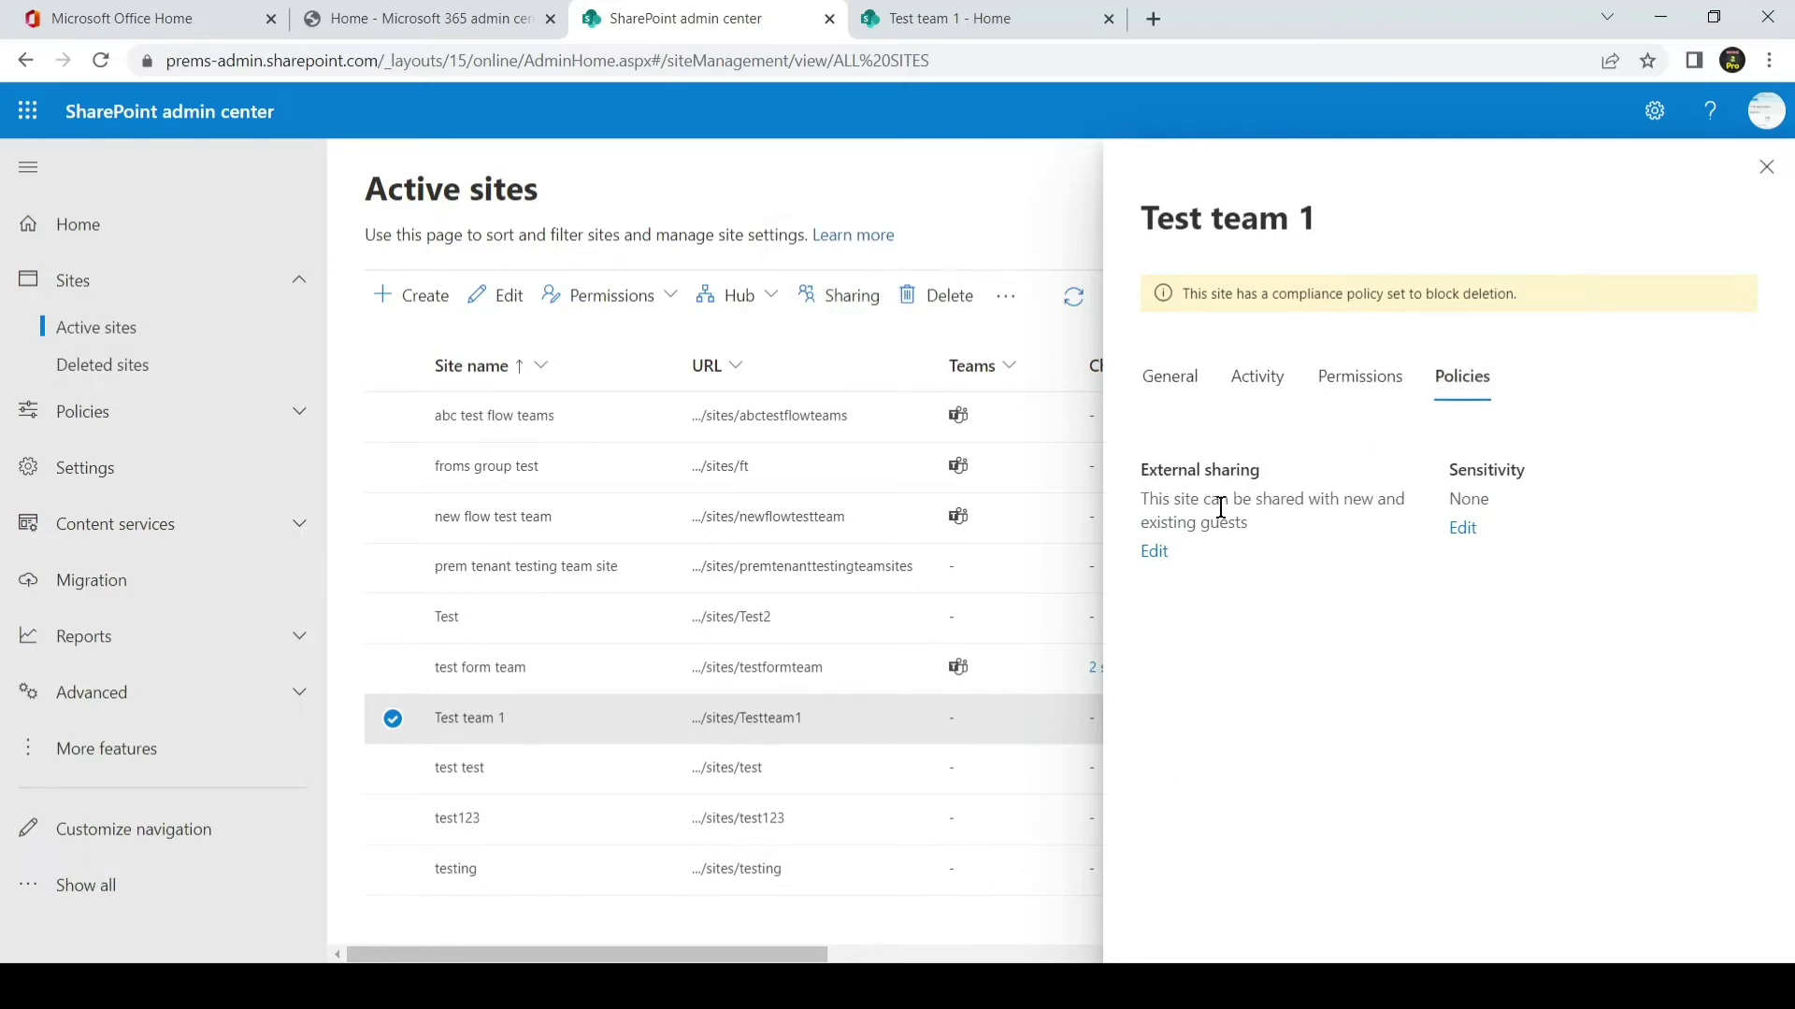
- Open Test team 1's External sharing Edit panel and scroll through its guest, expiration and link options
left_click(1155, 554)
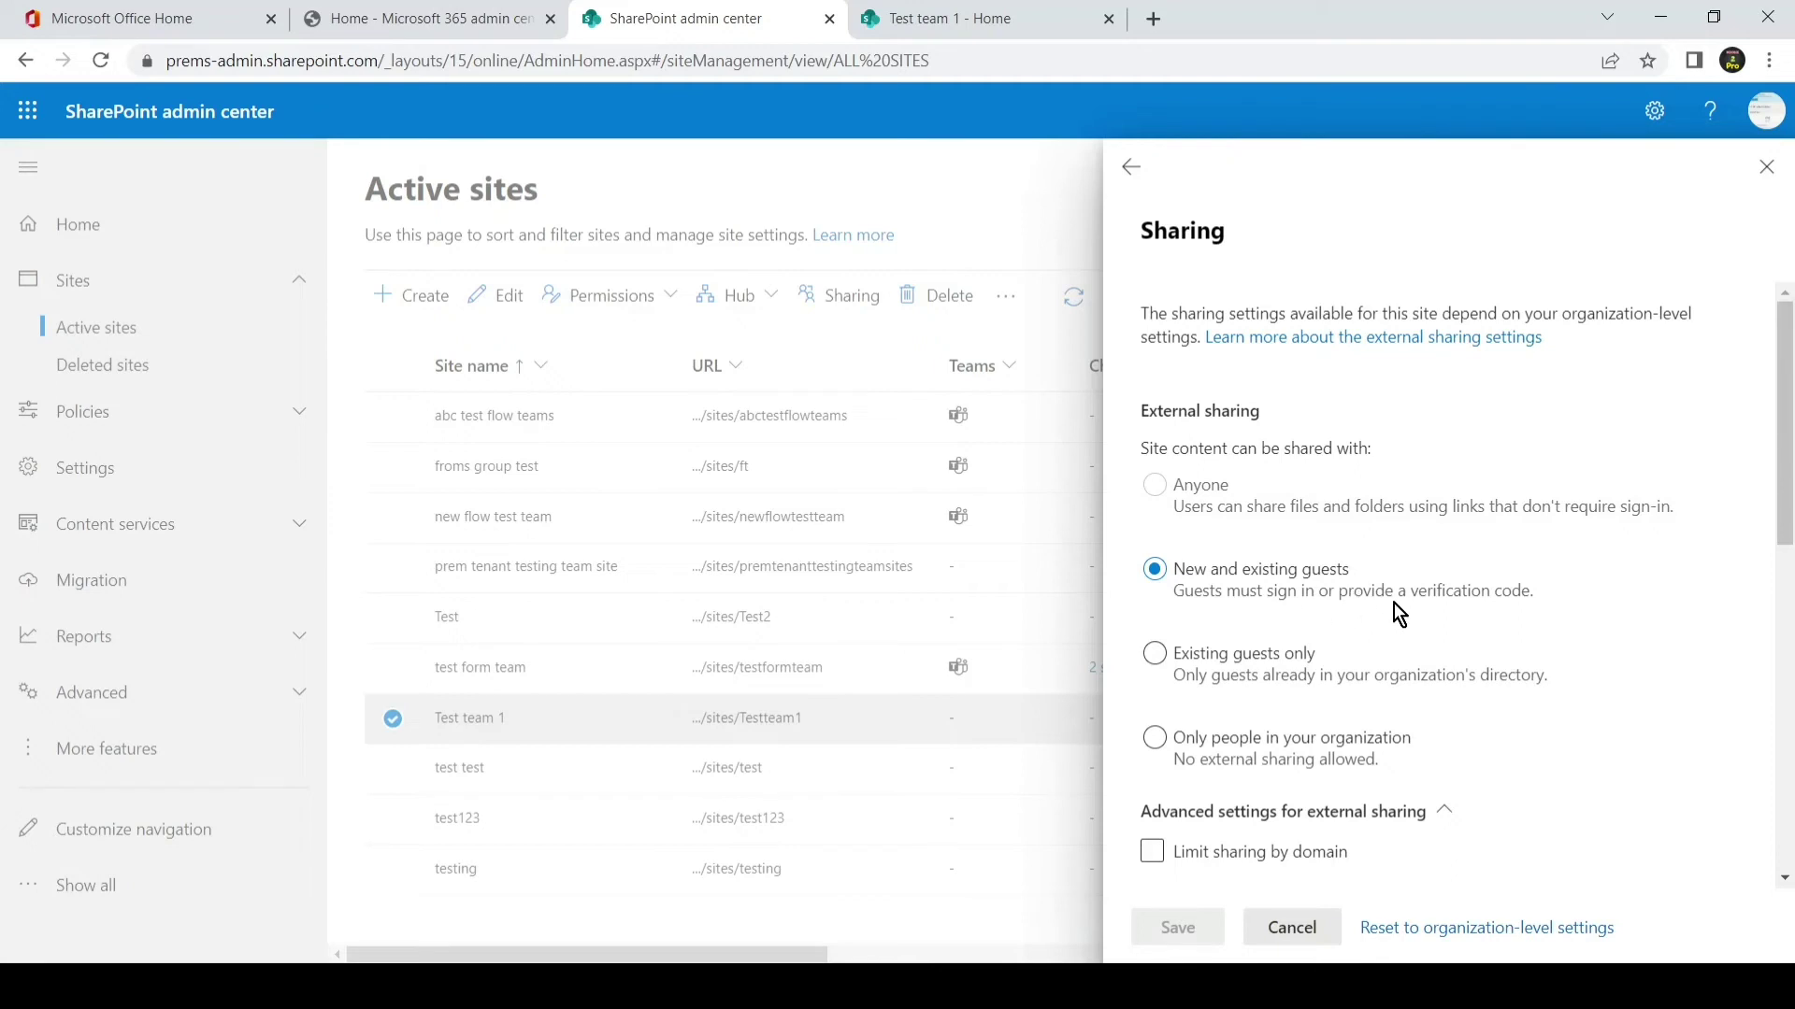
scroll(1395, 622, "down", 4)
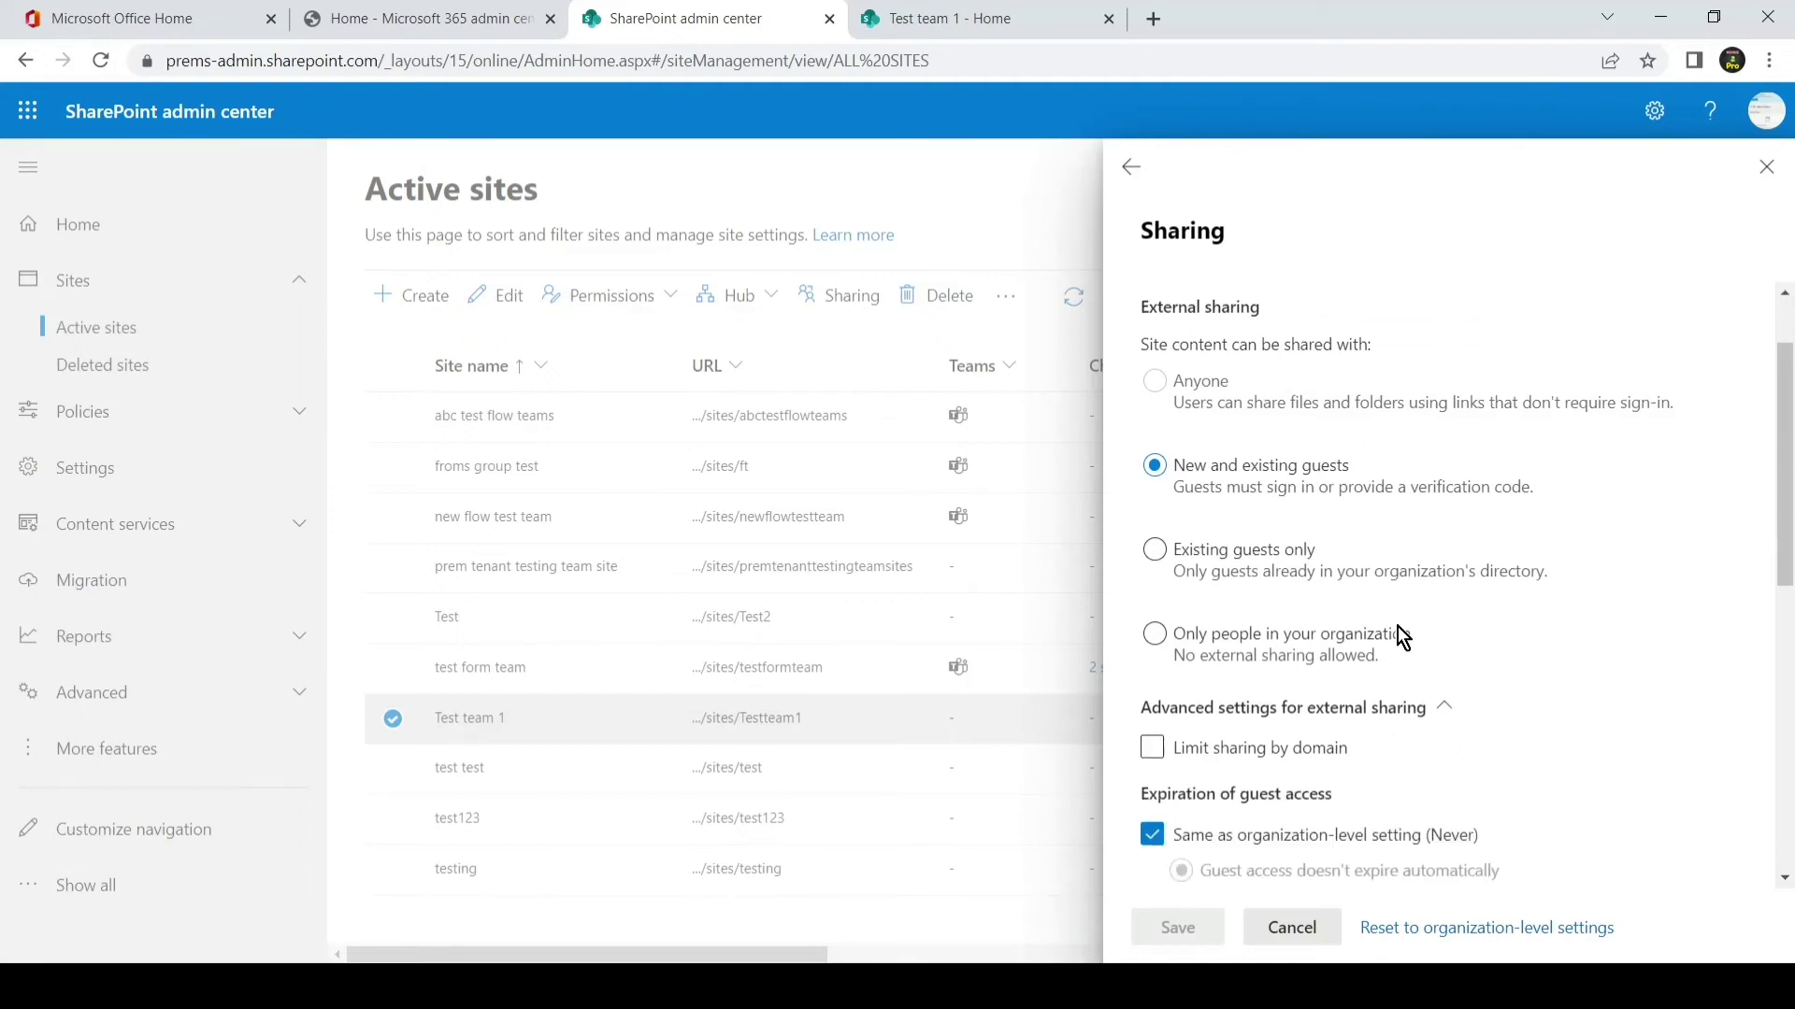
scroll(1398, 628, "up", 4)
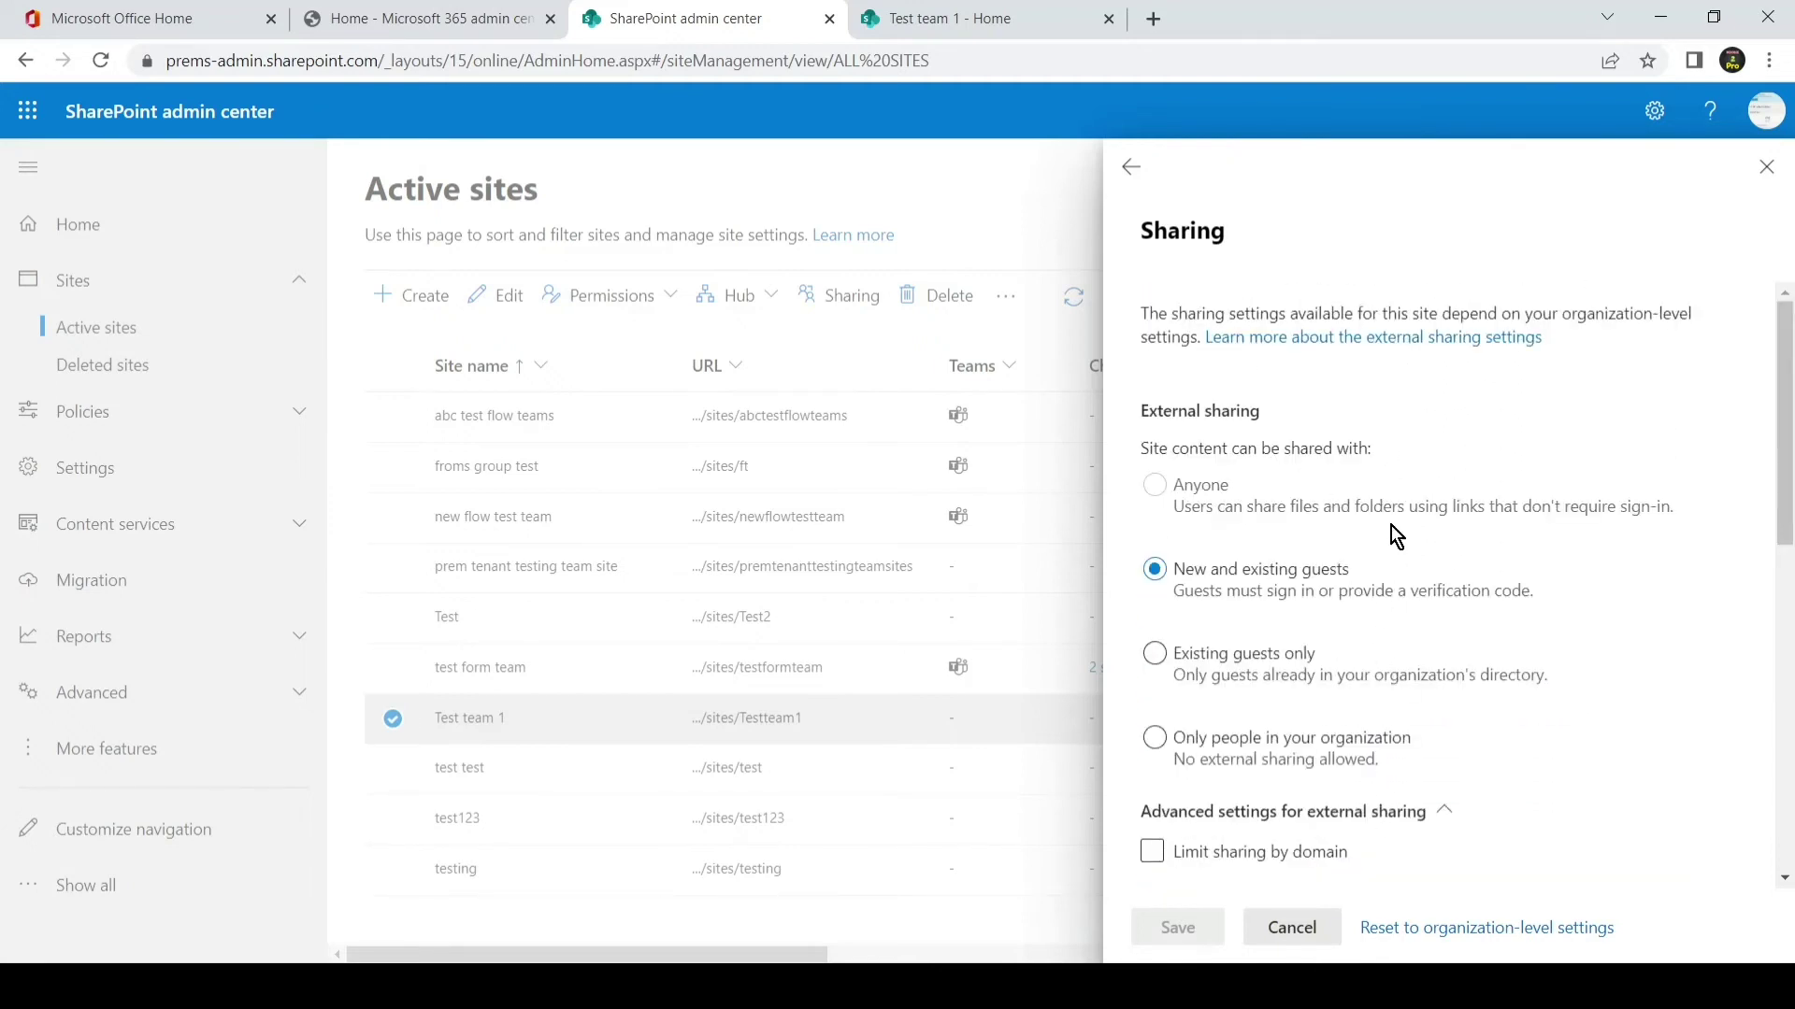
scroll(1454, 701, "down", 3)
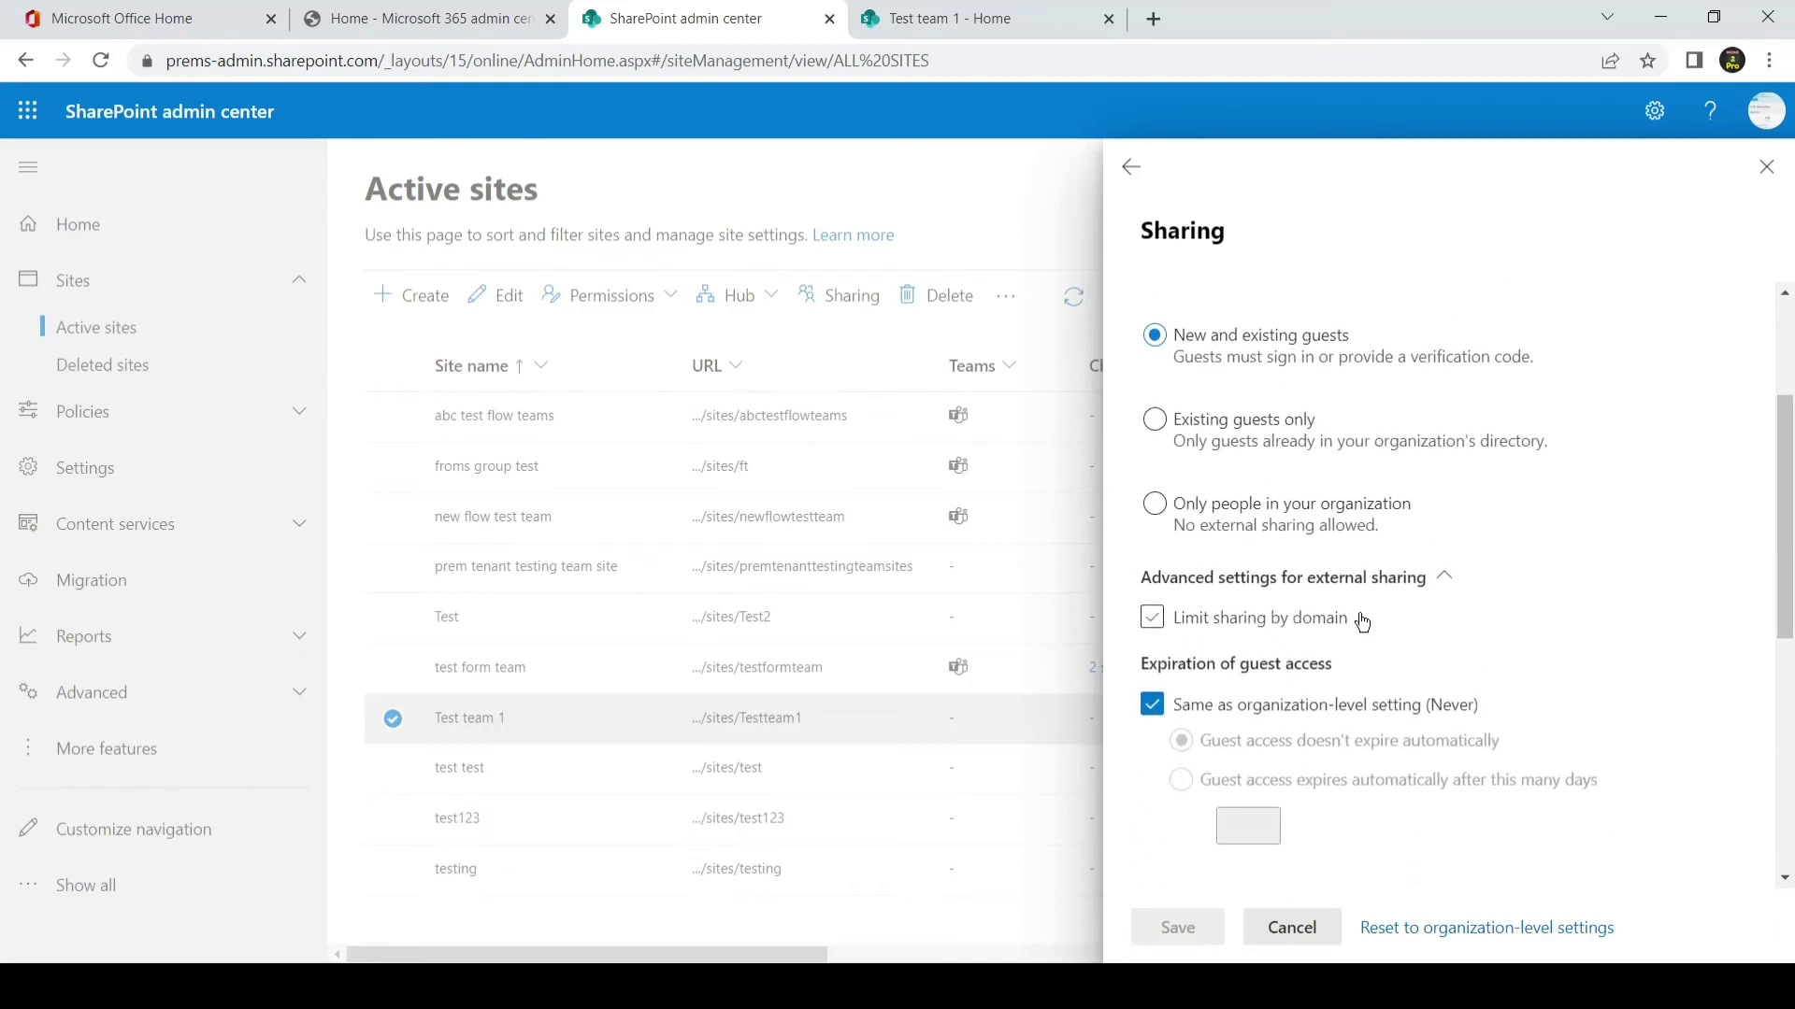
scroll(1385, 696, "down", 1)
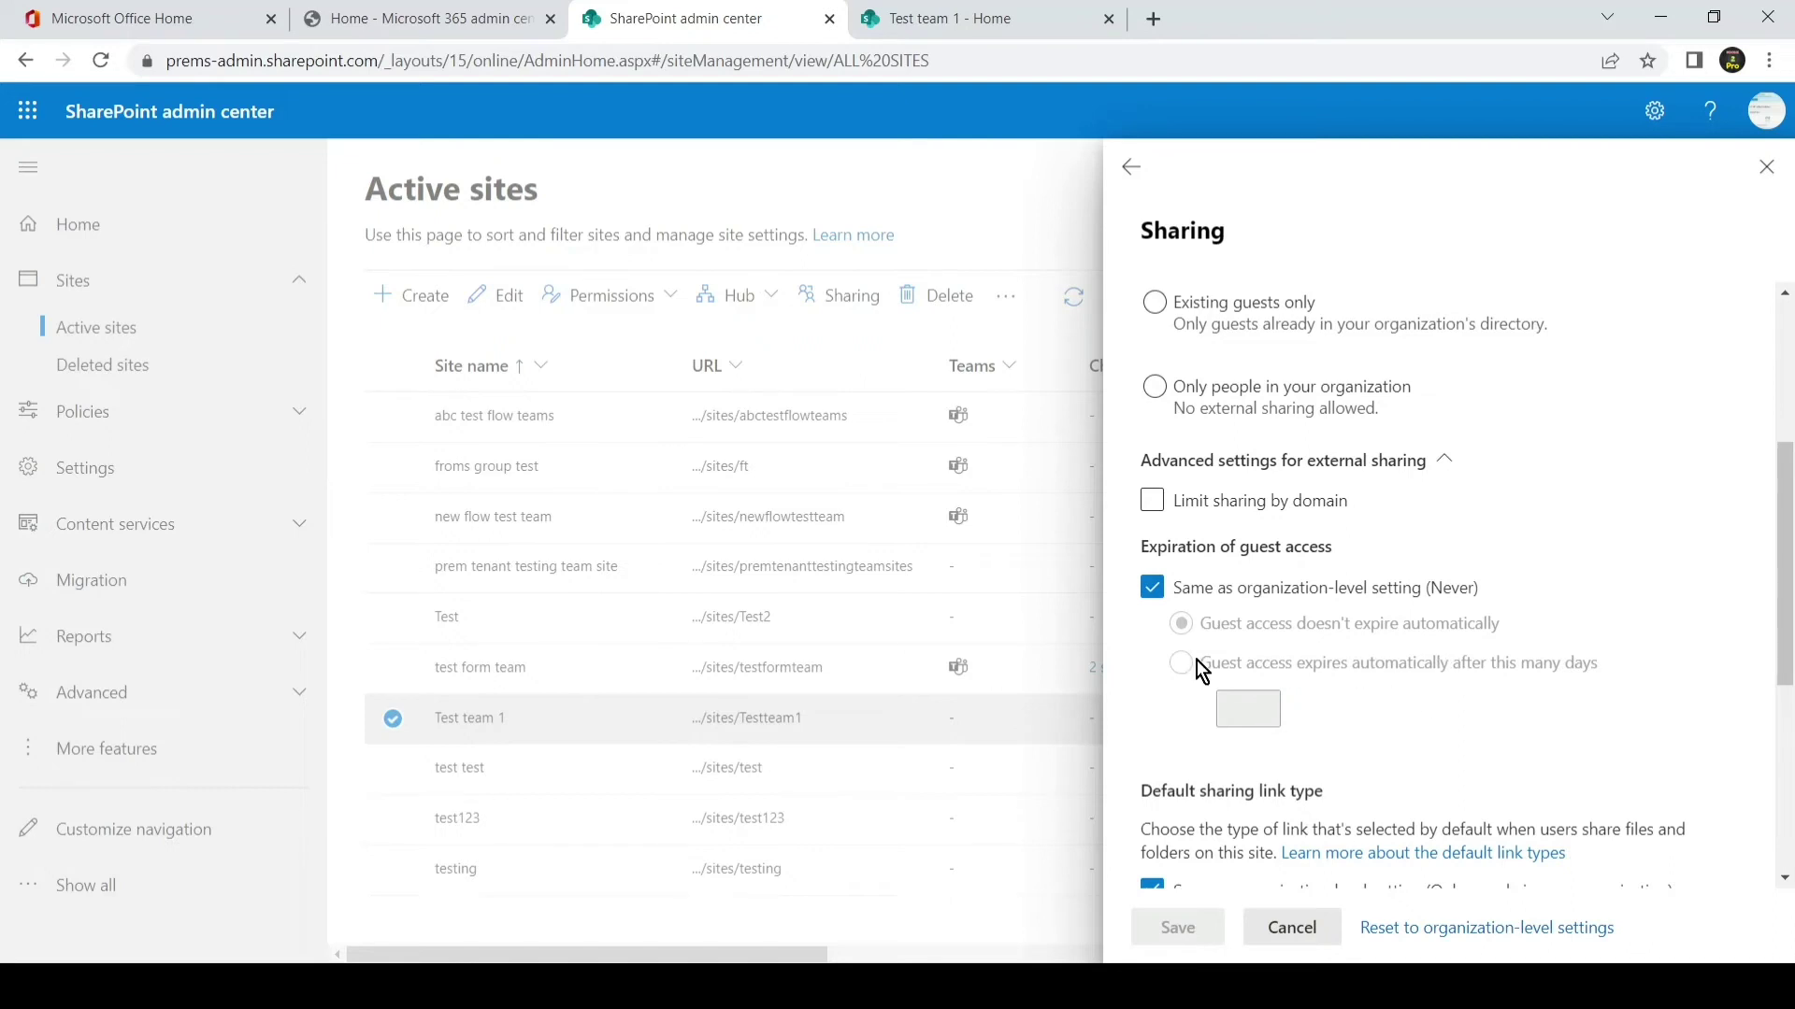
scroll(1383, 673, "down", 2)
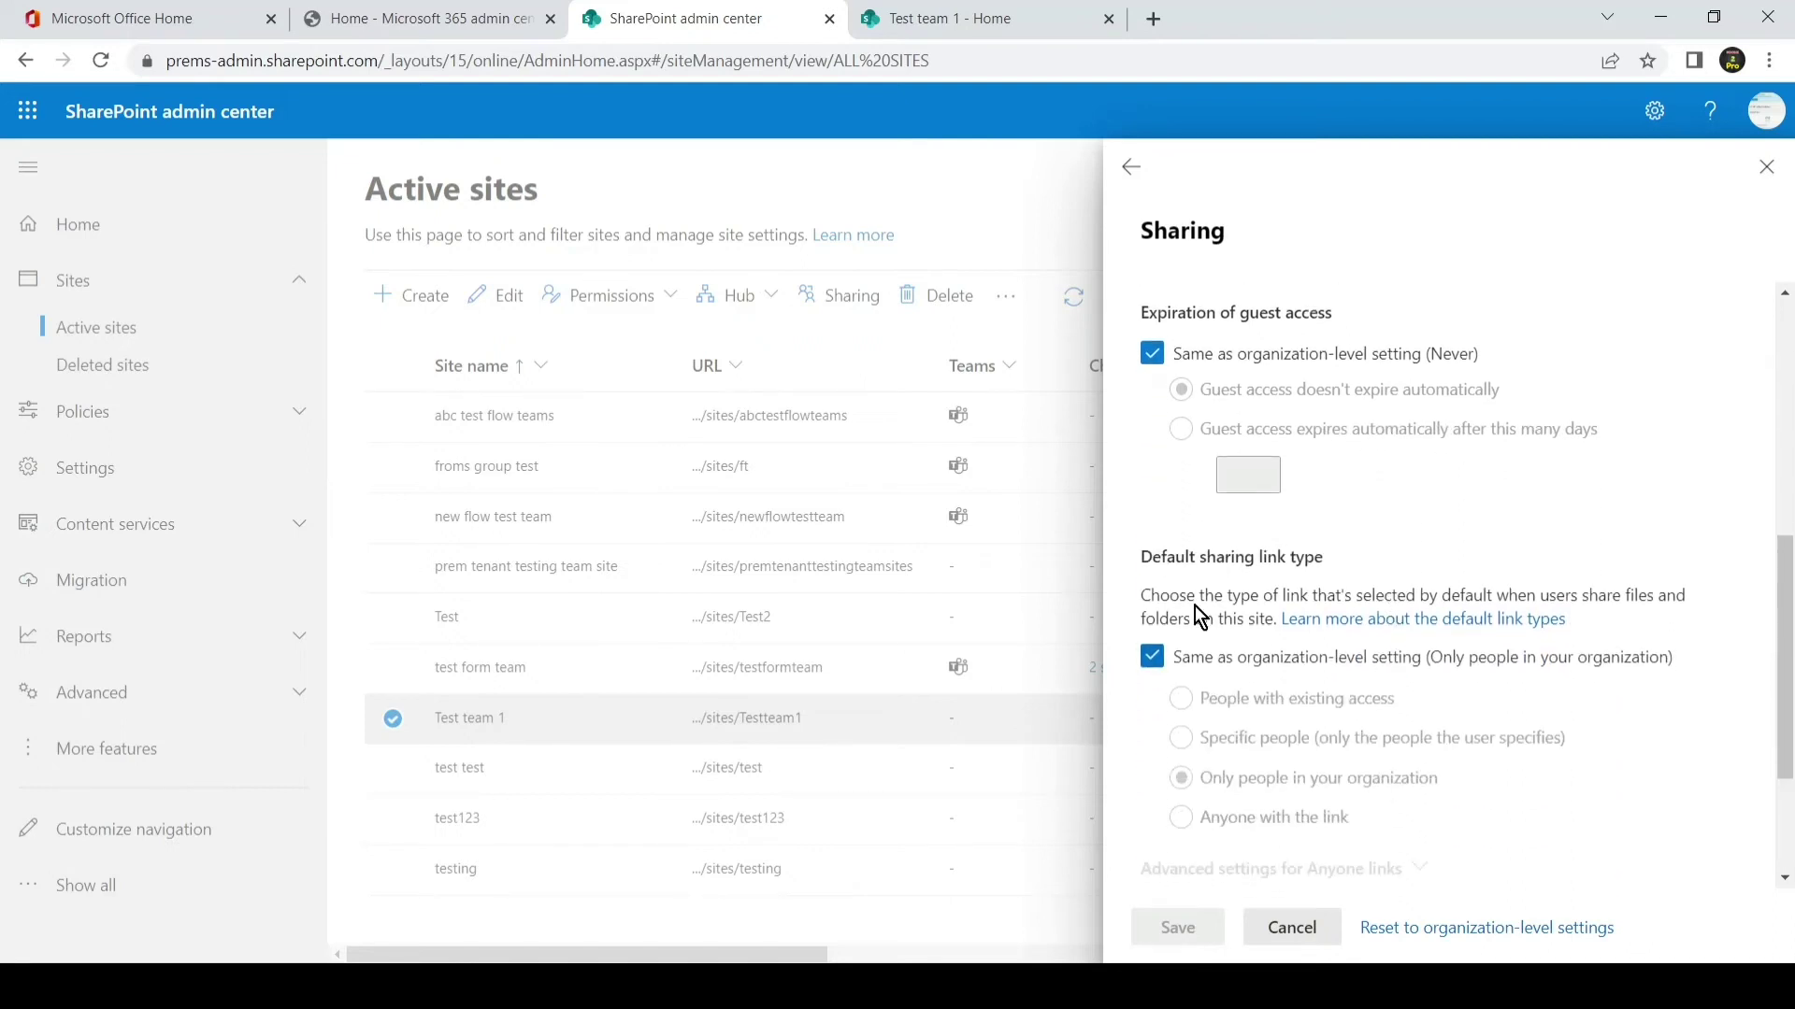
scroll(1417, 700, "down", 1)
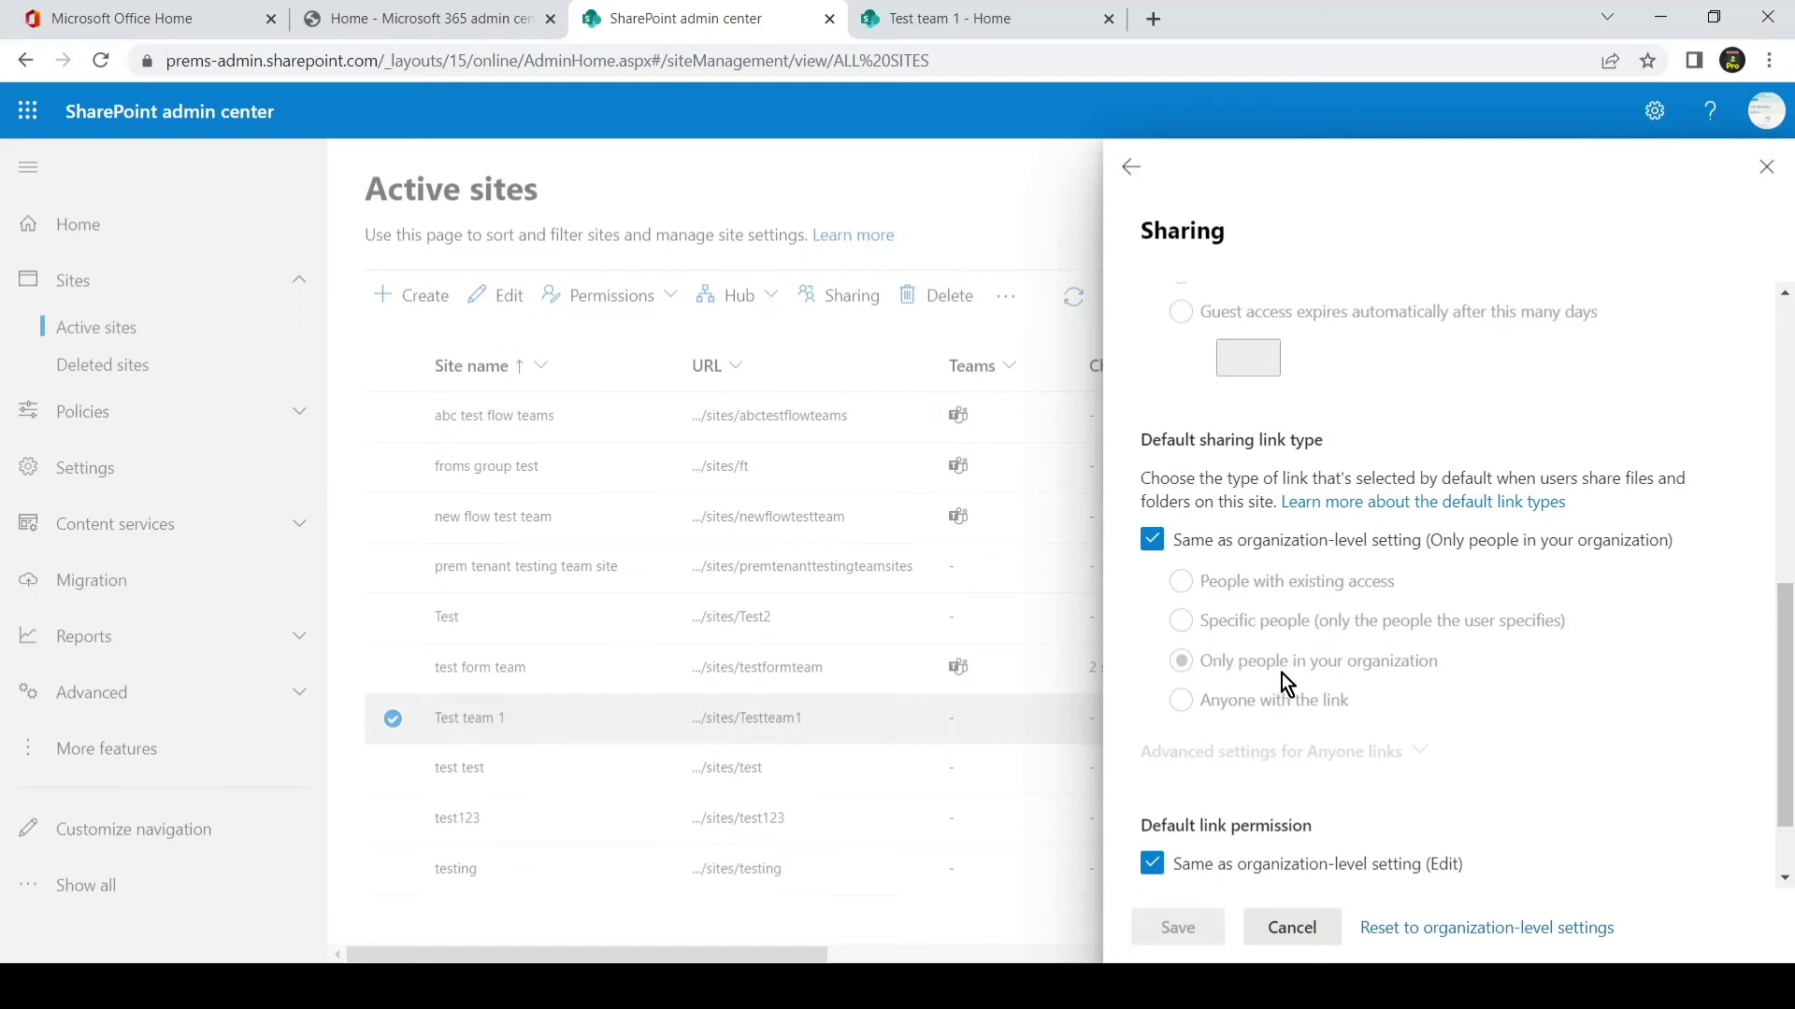
scroll(1323, 716, "down", 1)
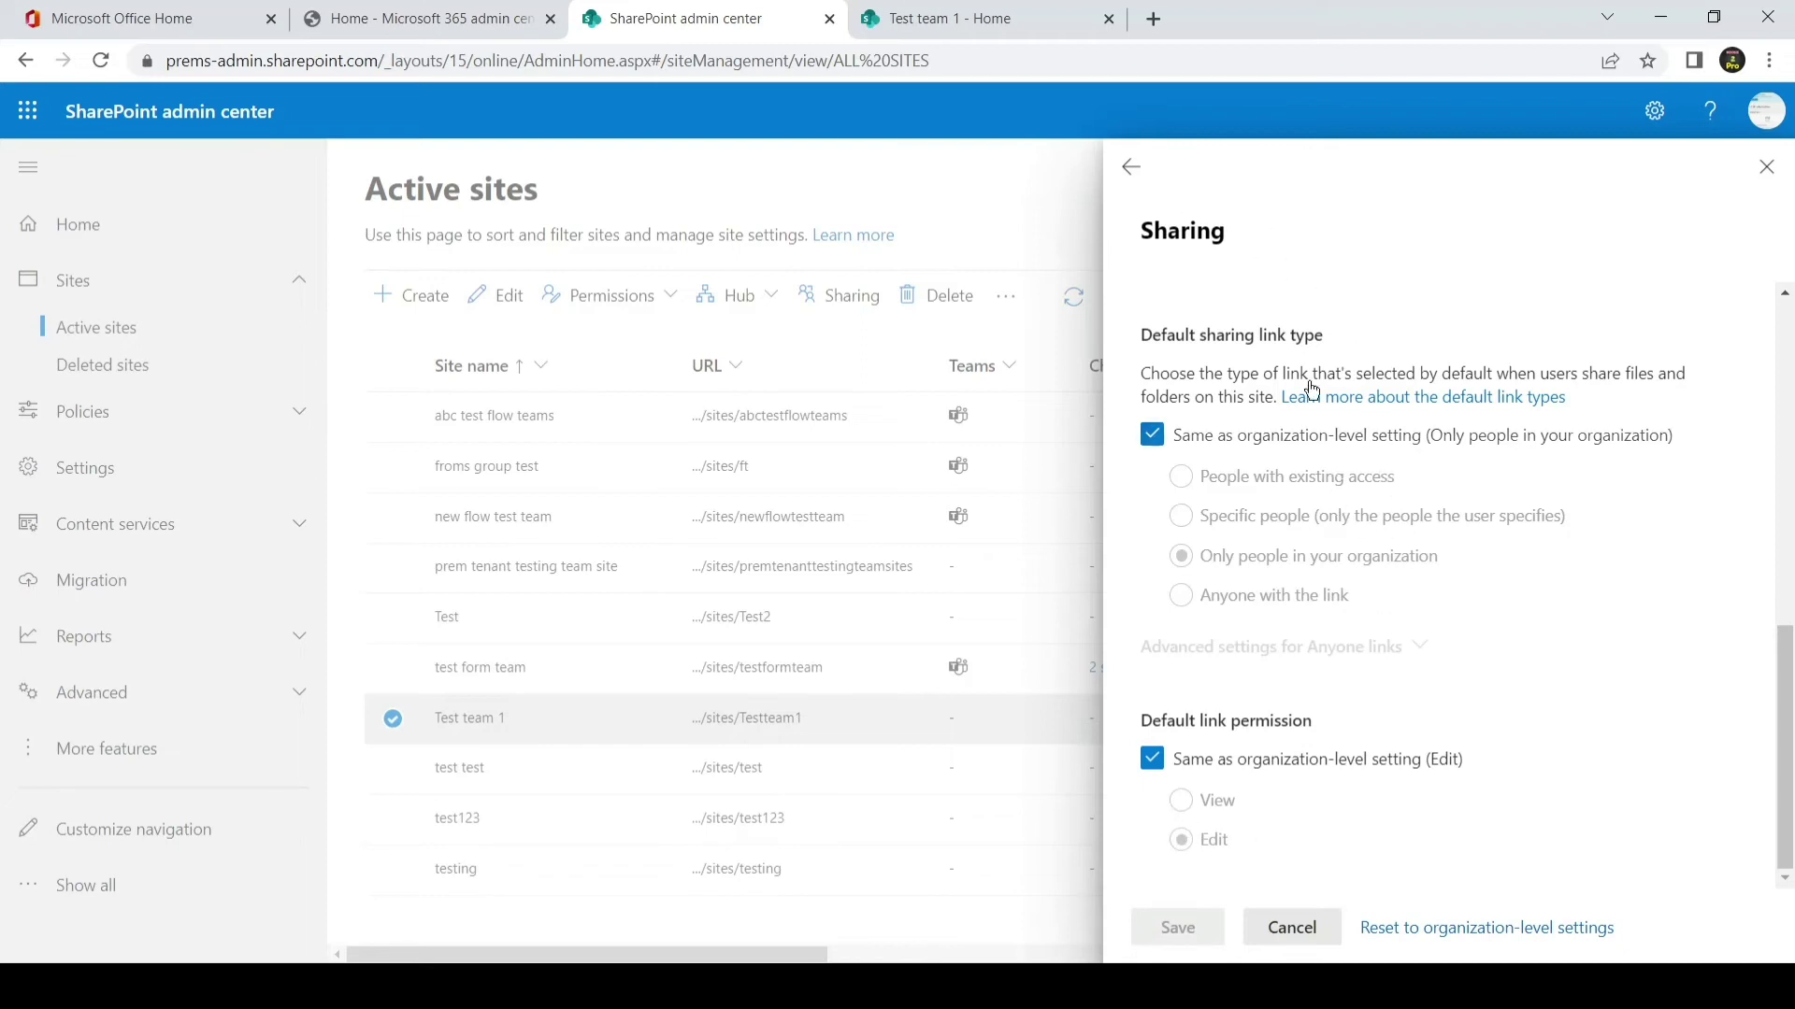
- Create a folder named 'test' in the Test team 1 Documents library
left_click(1000, 14)
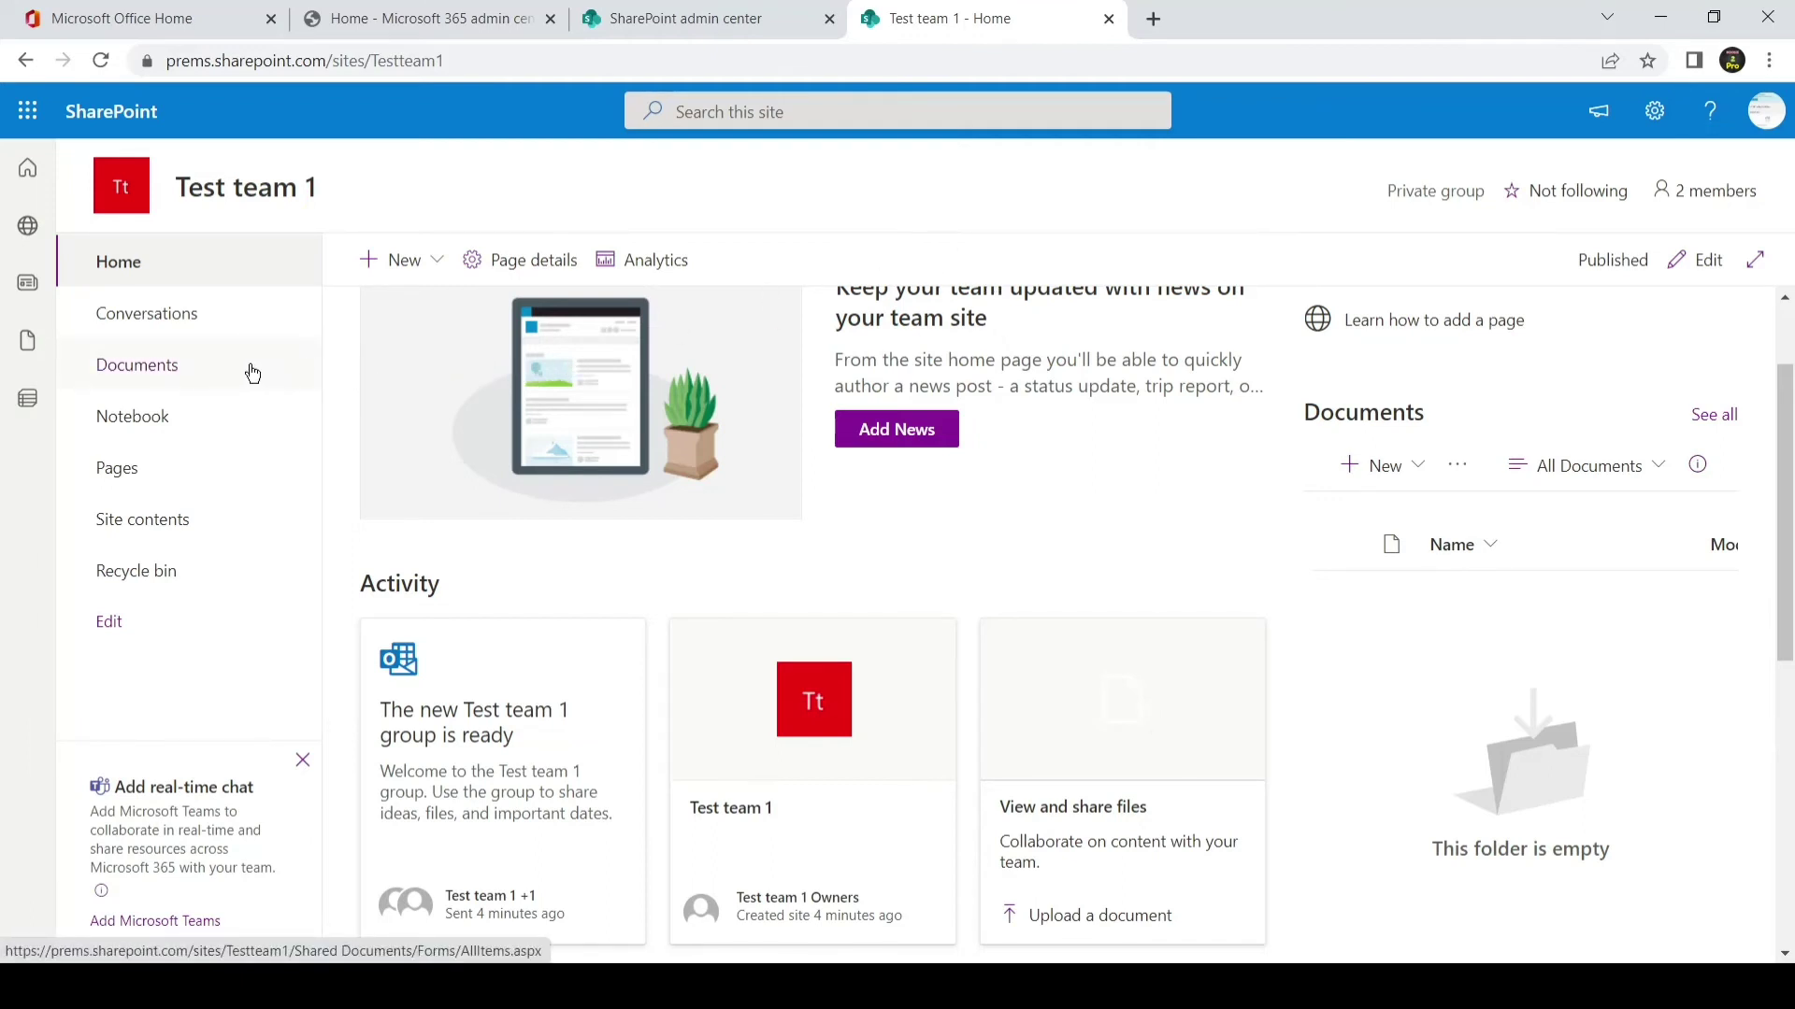
left_click(206, 375)
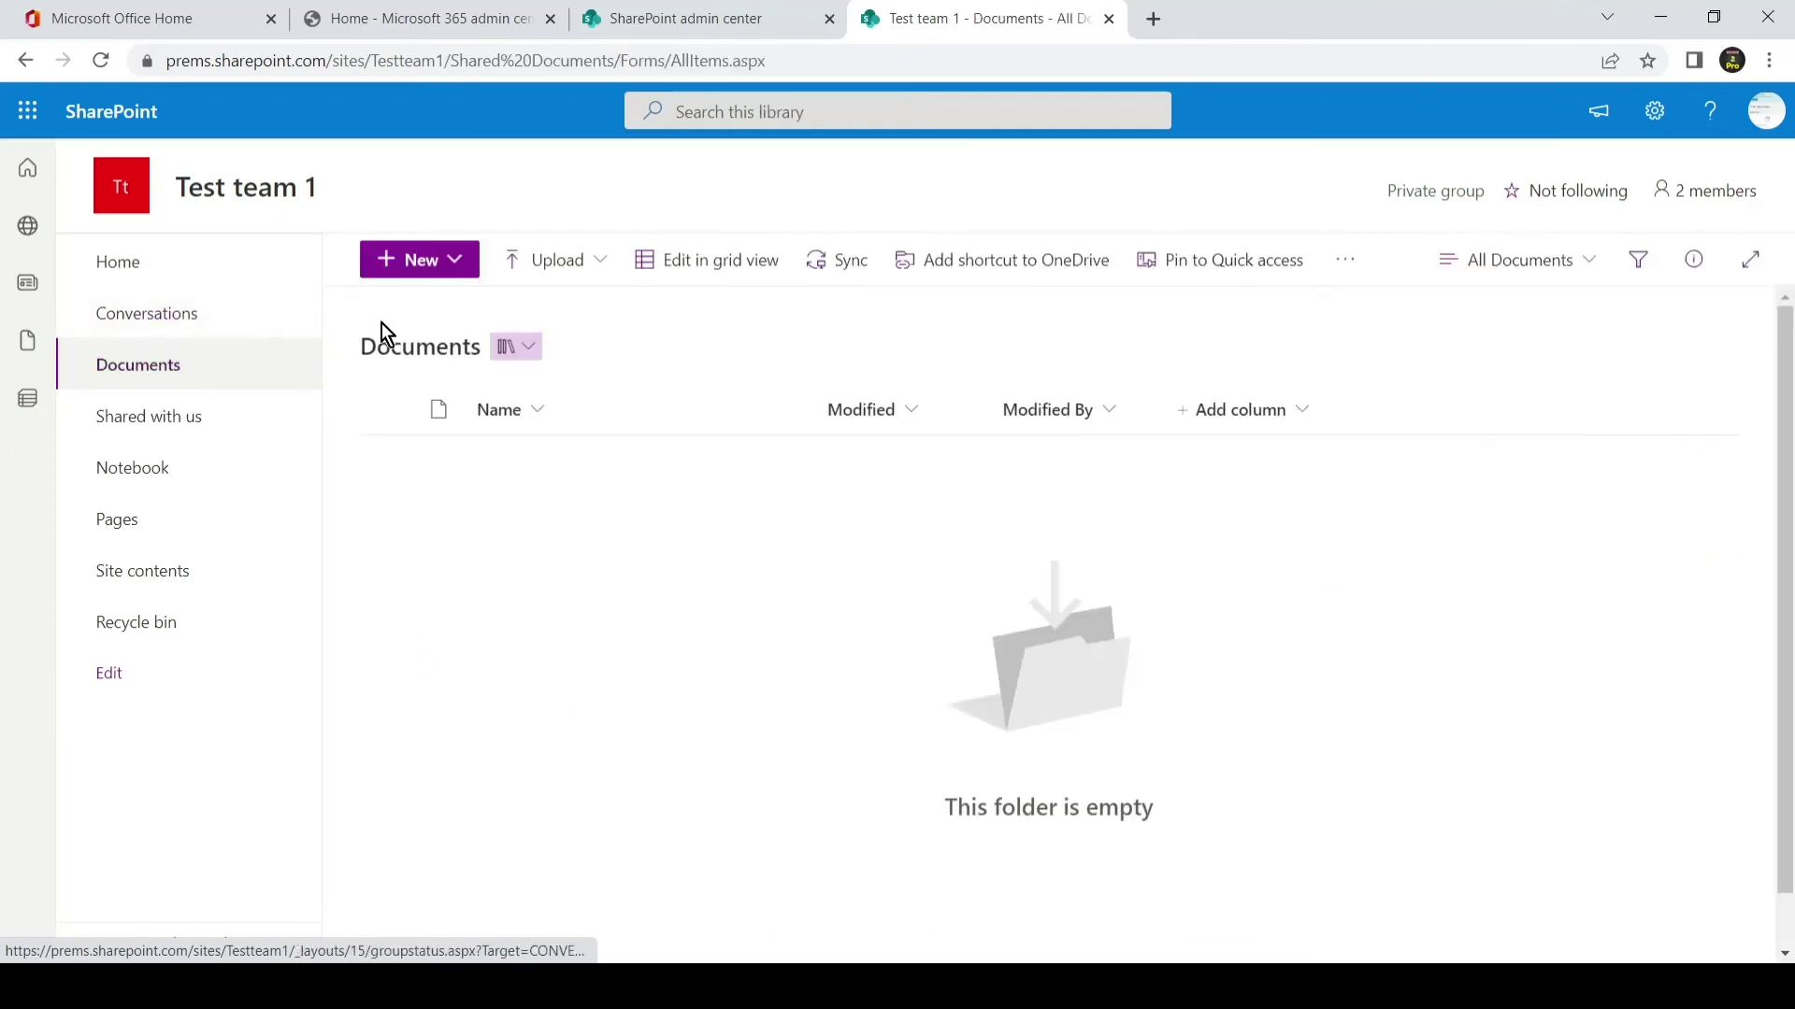
left_click(455, 269)
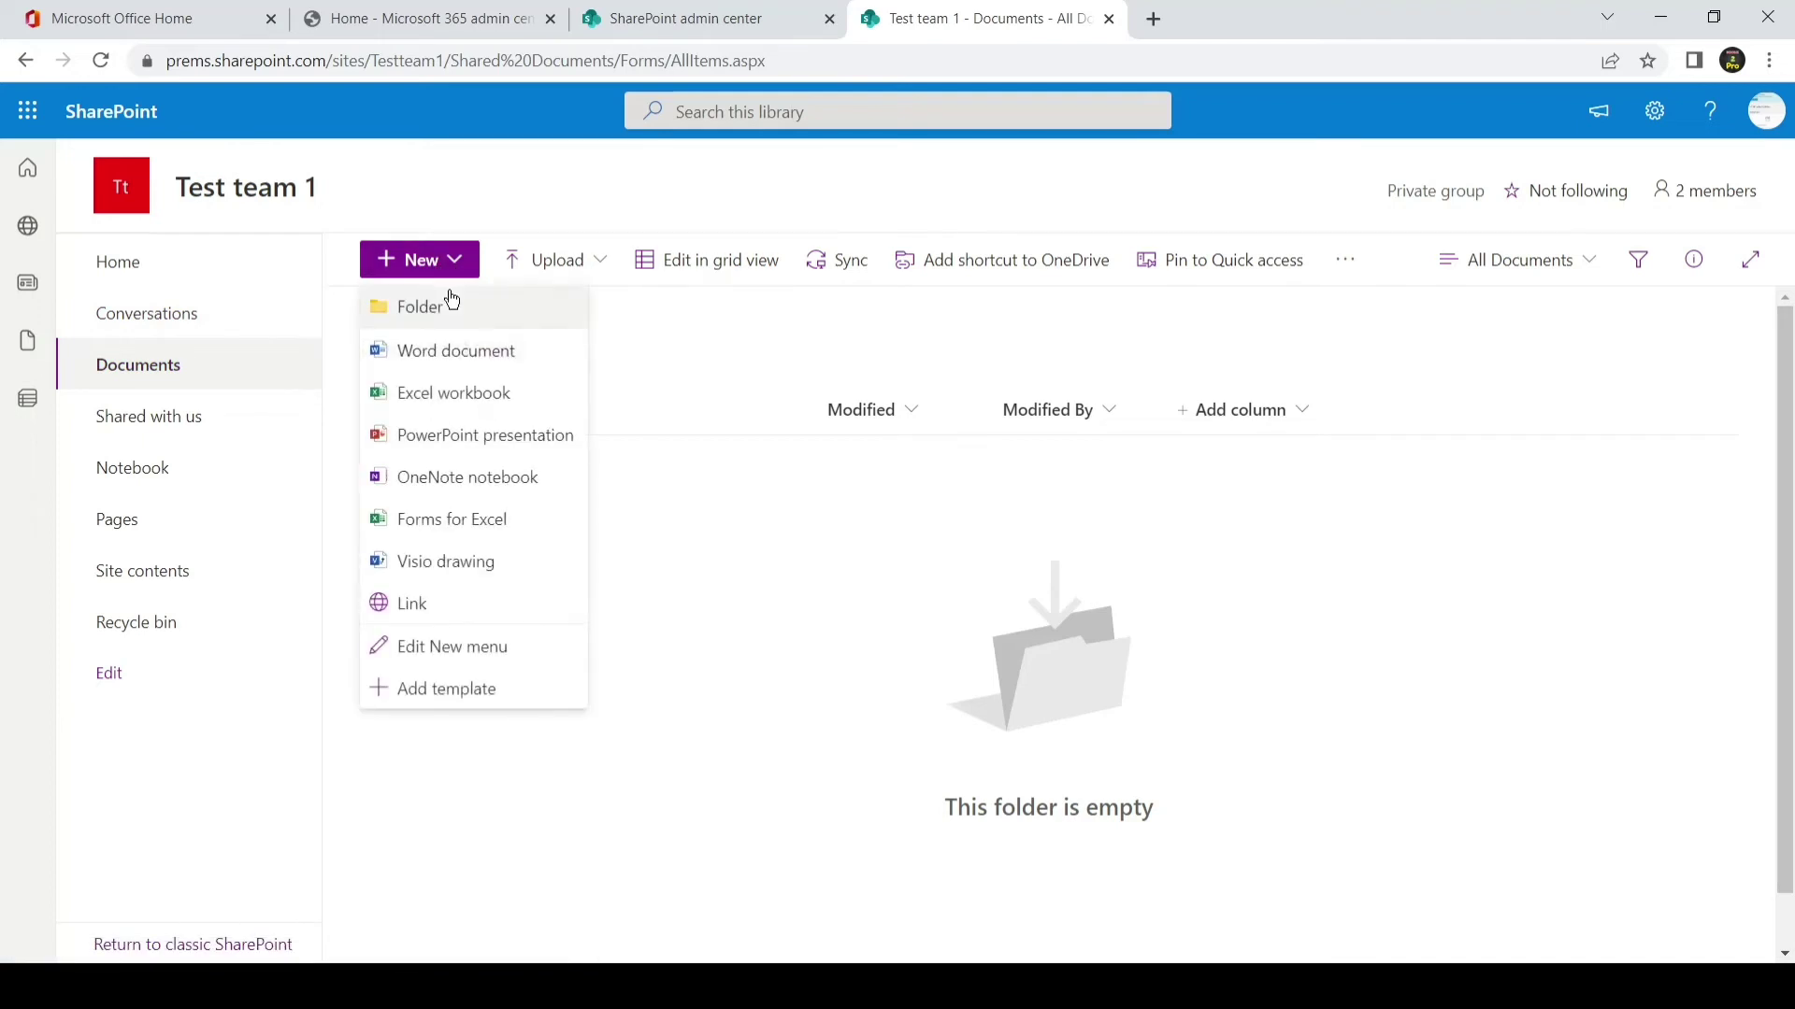
left_click(451, 304)
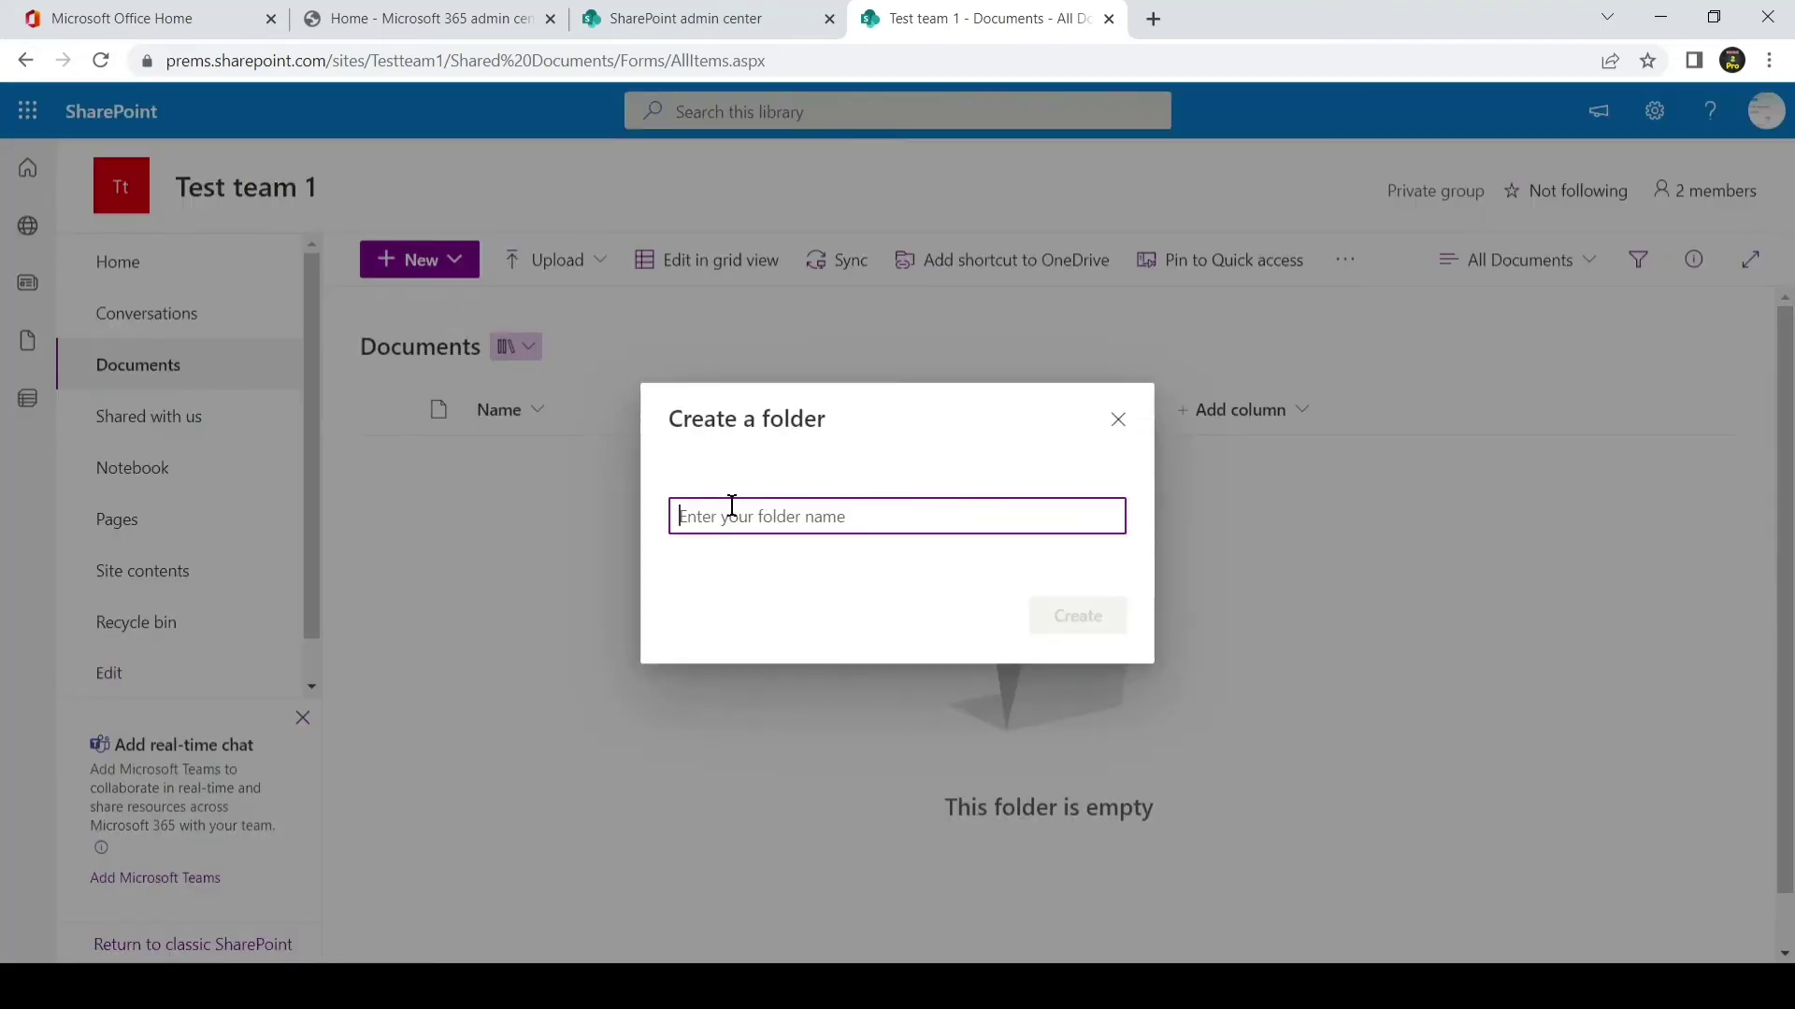
type("test")
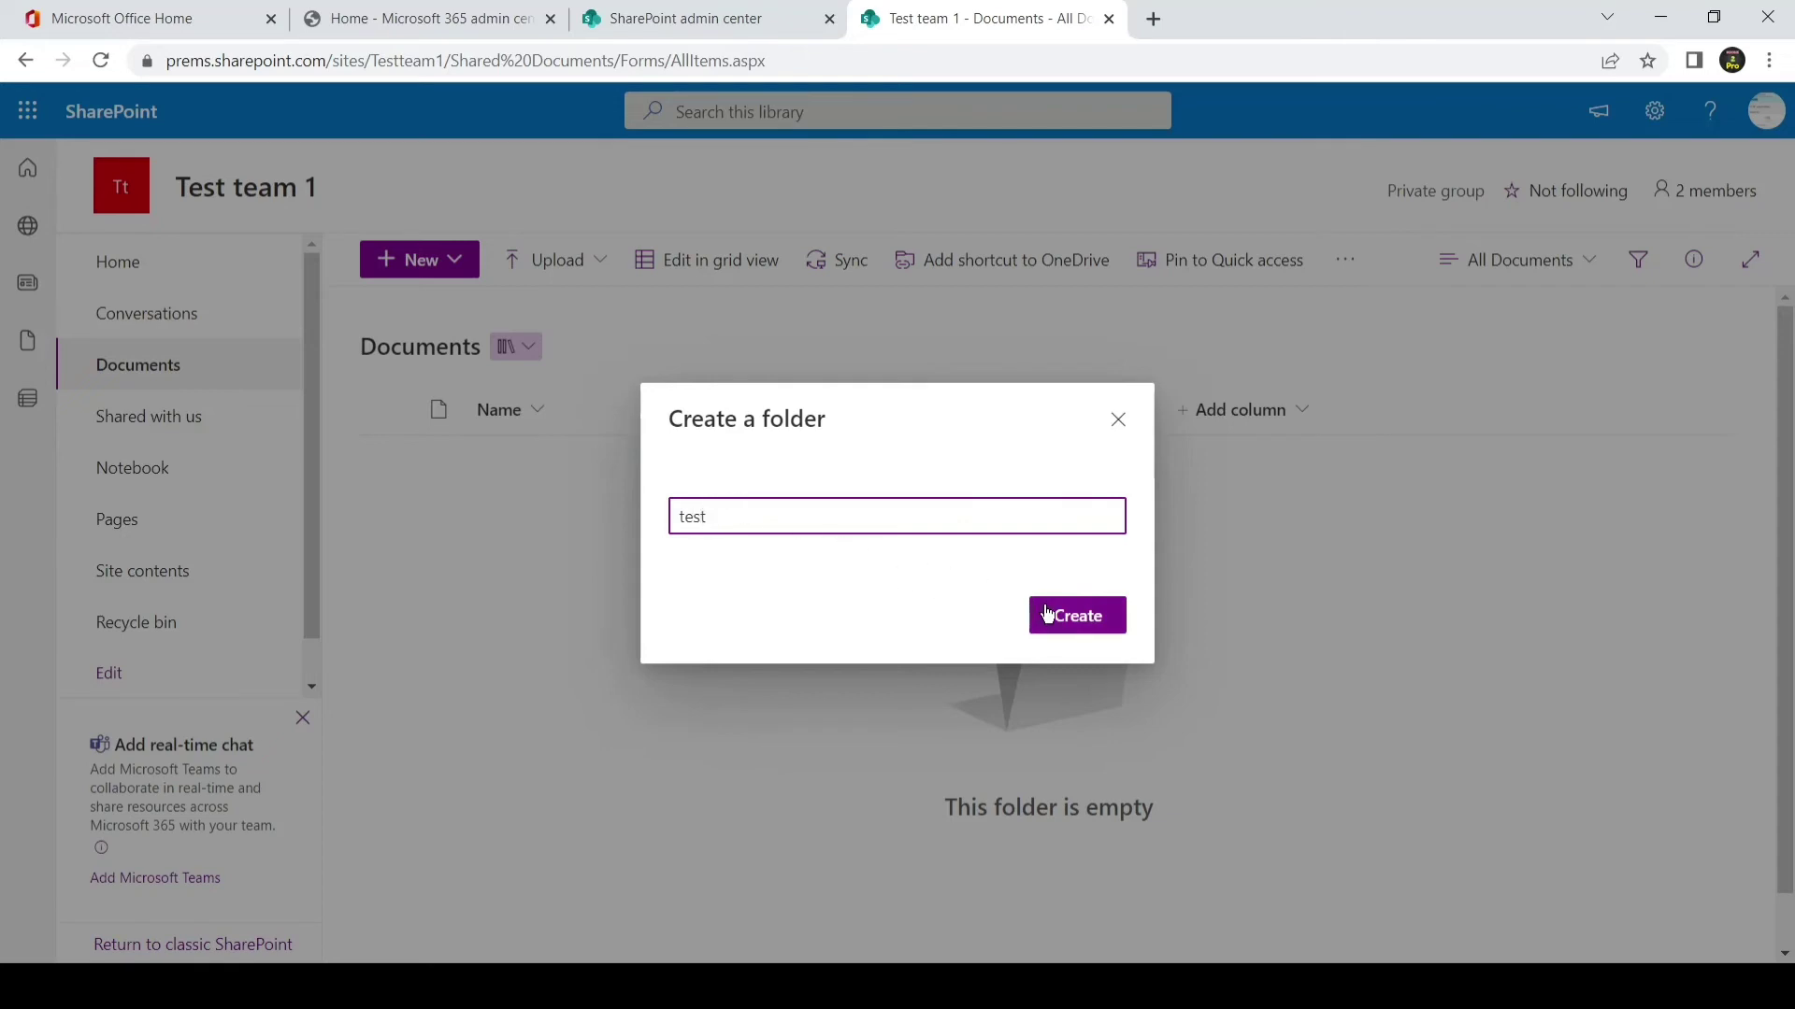
left_click(1061, 615)
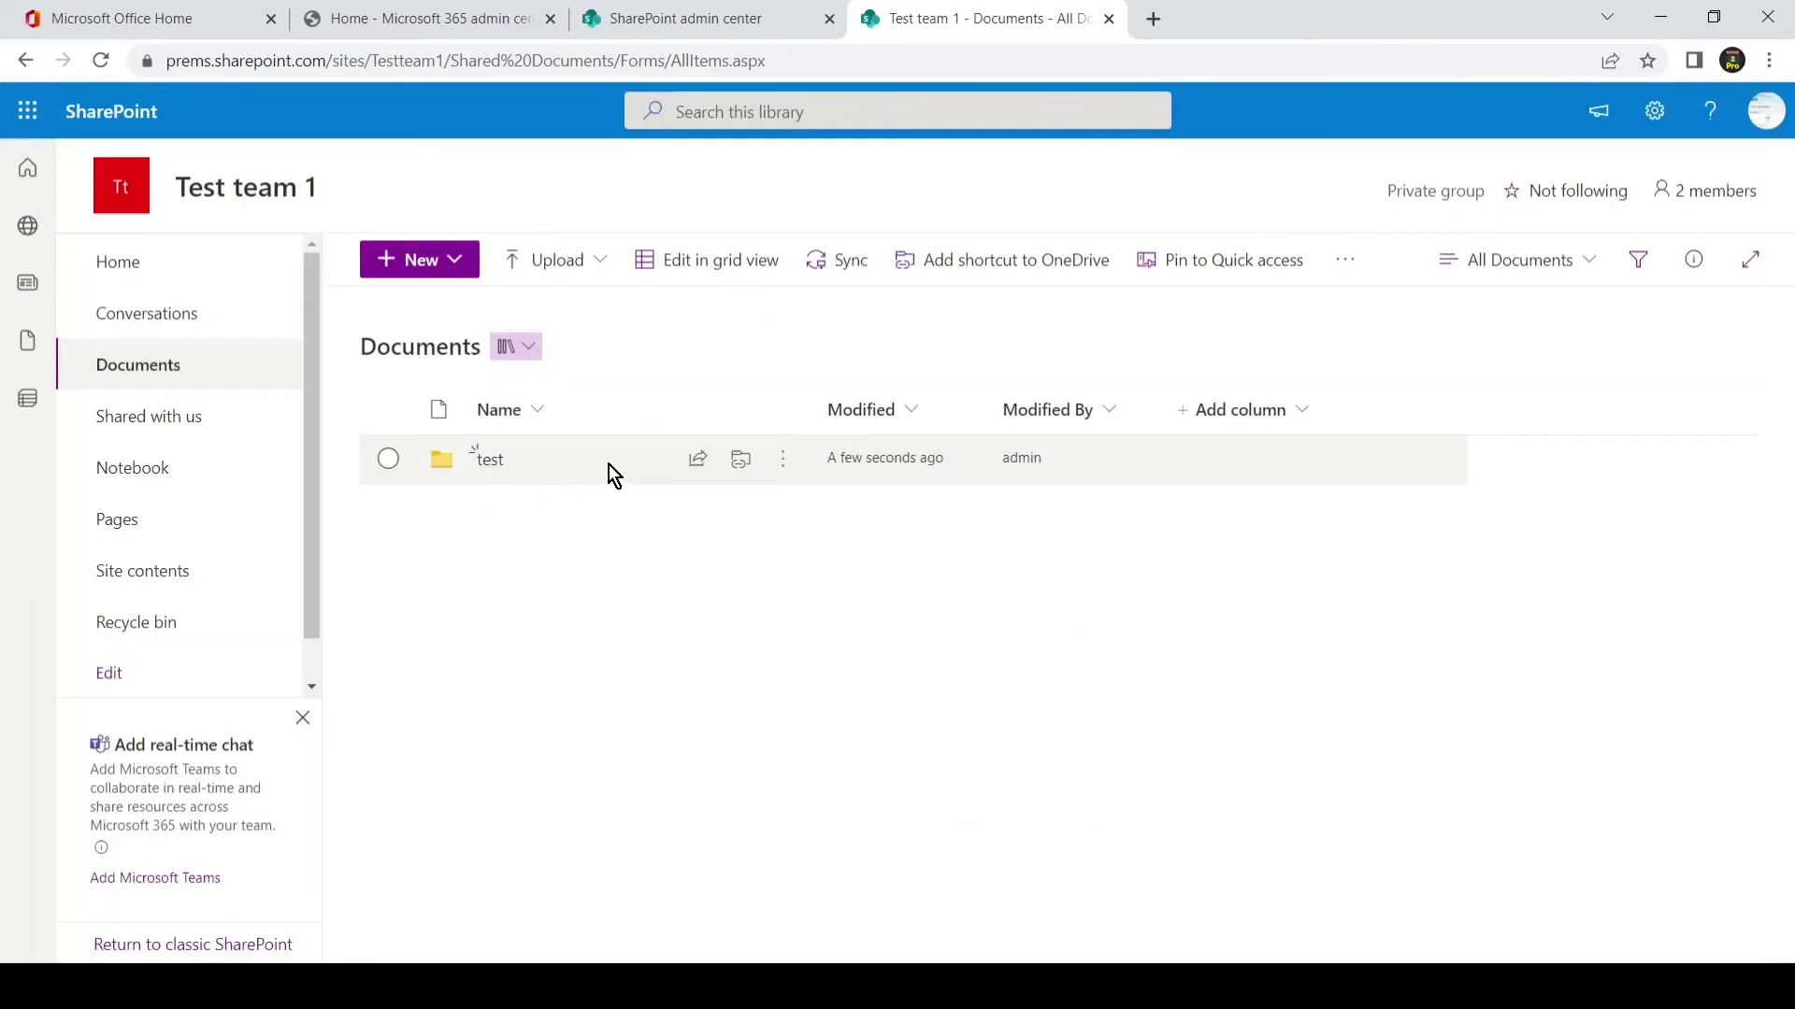
- Set the test folder's sharing link to Specific people with Allow editing, after checking the admin center defaults
left_click(698, 462)
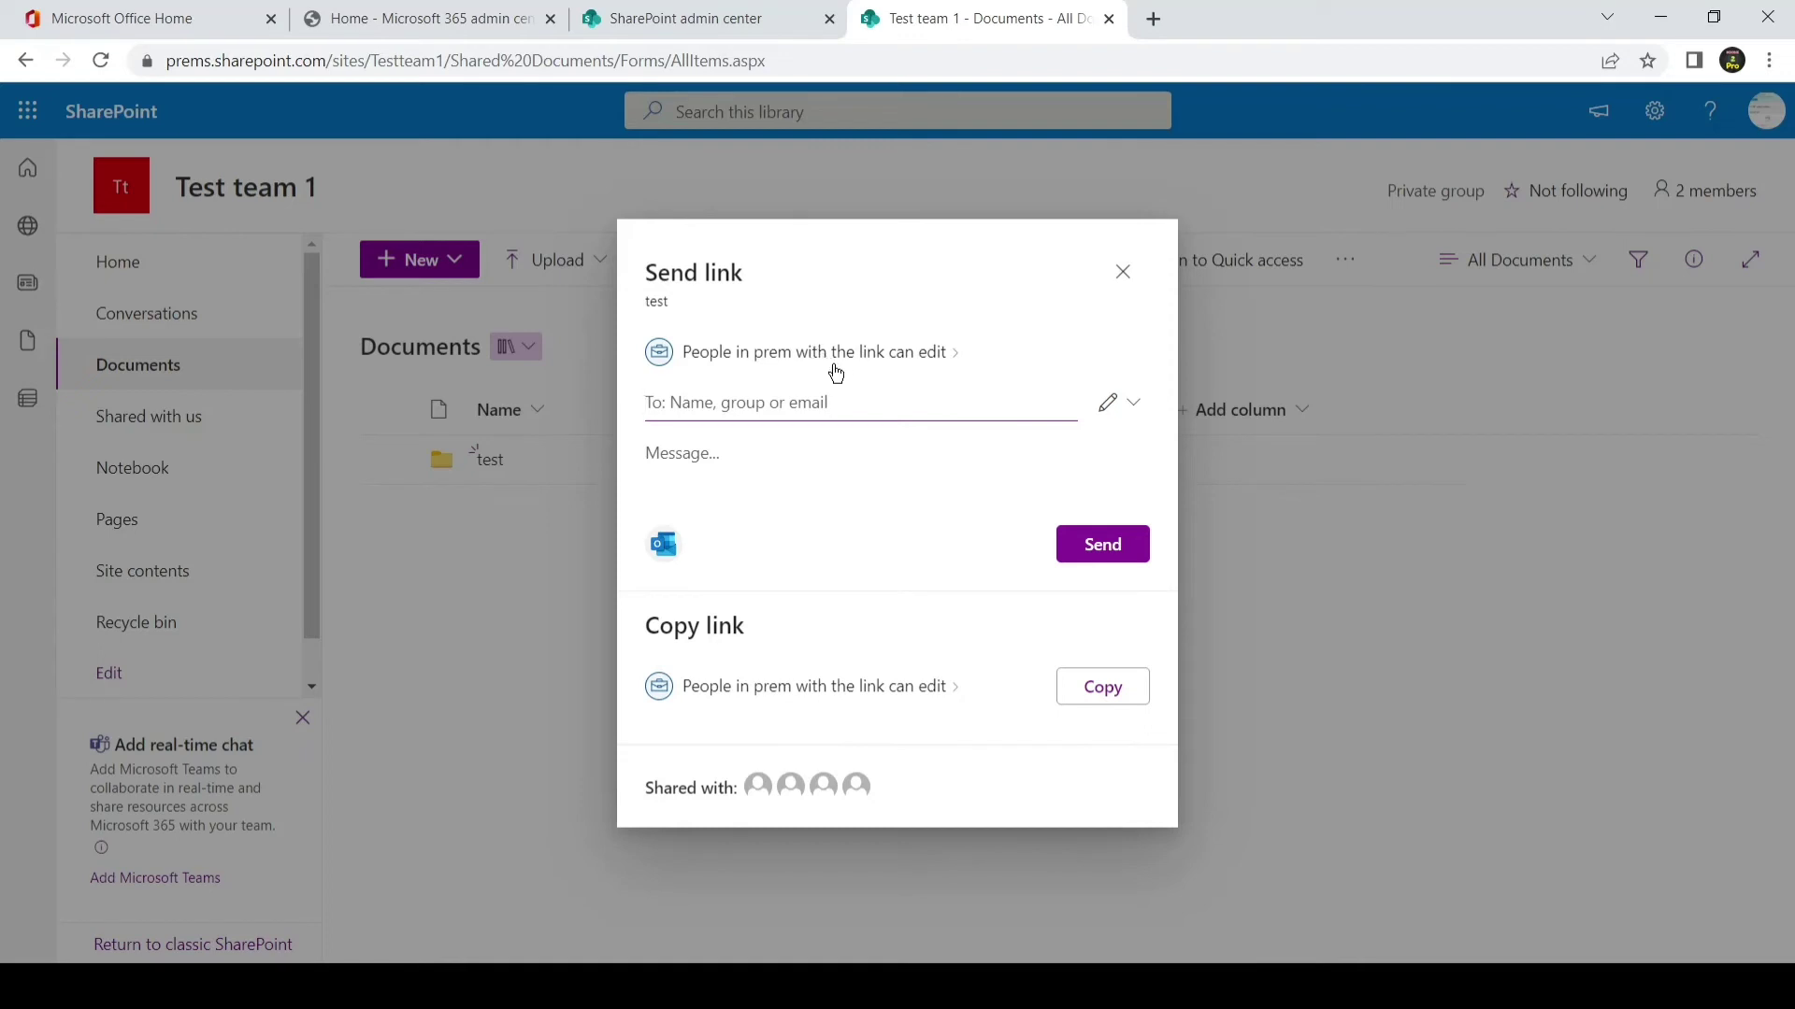
left_click(895, 362)
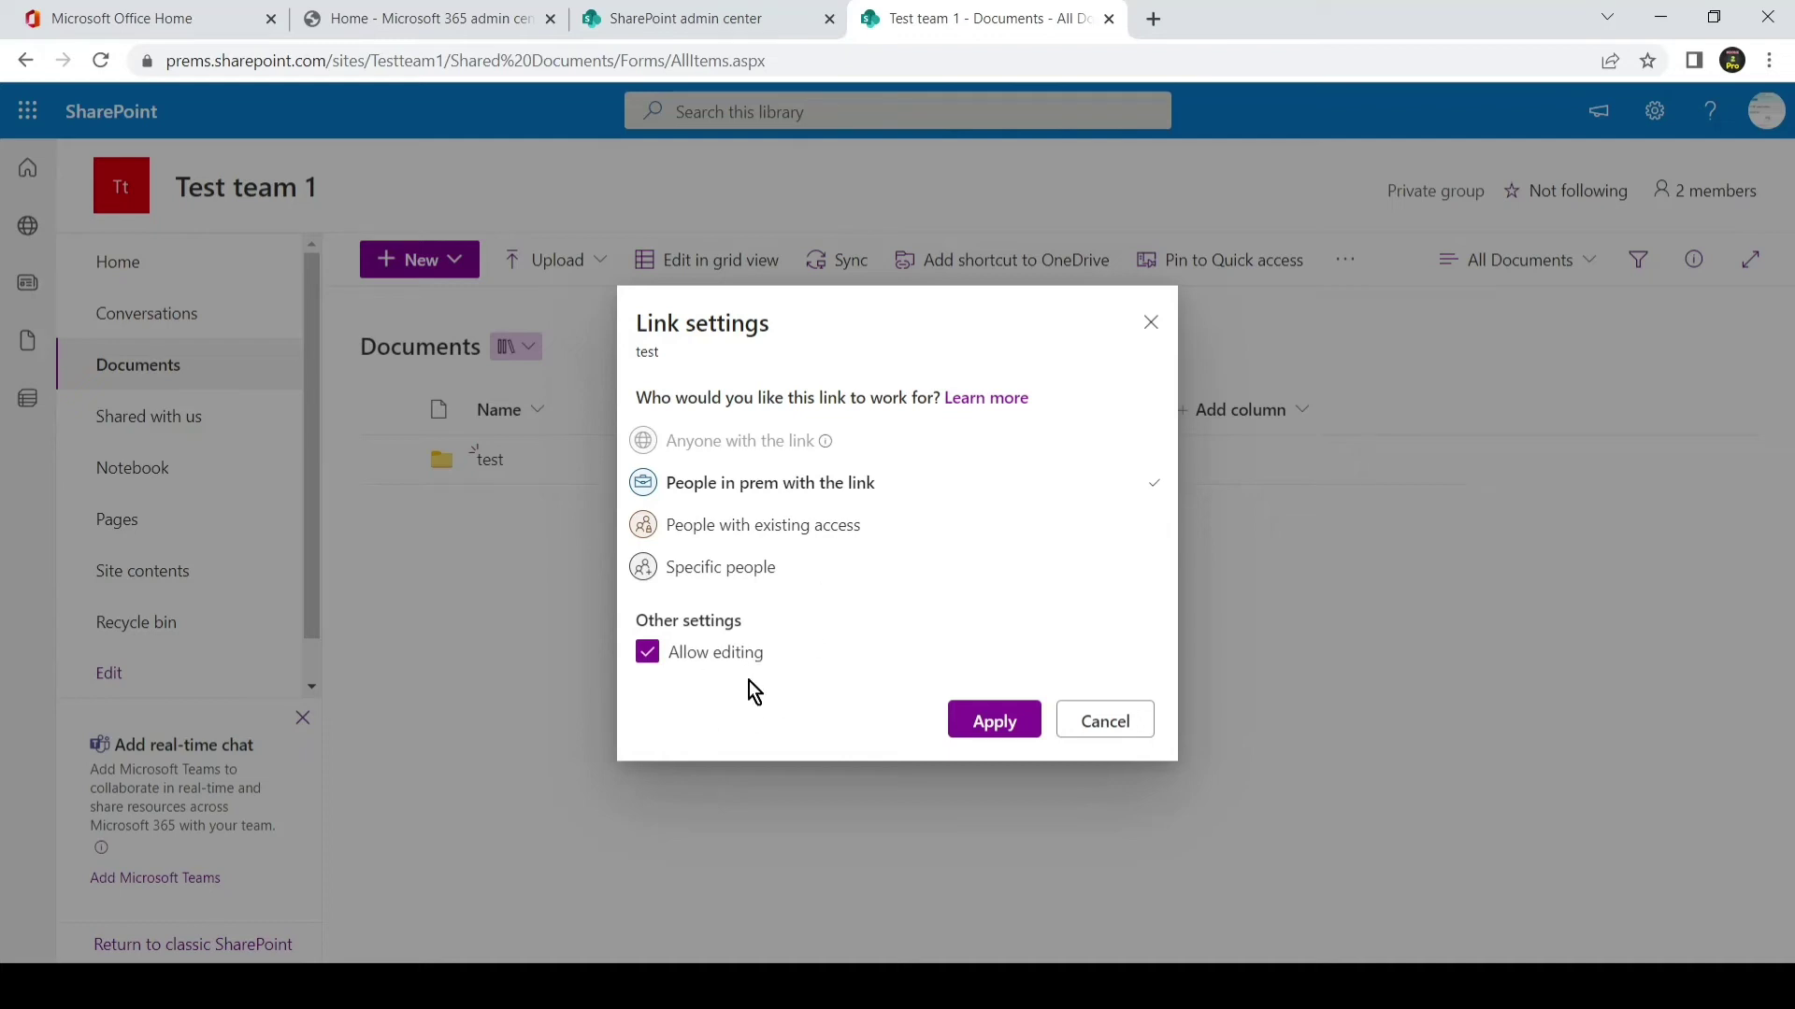
left_click(734, 21)
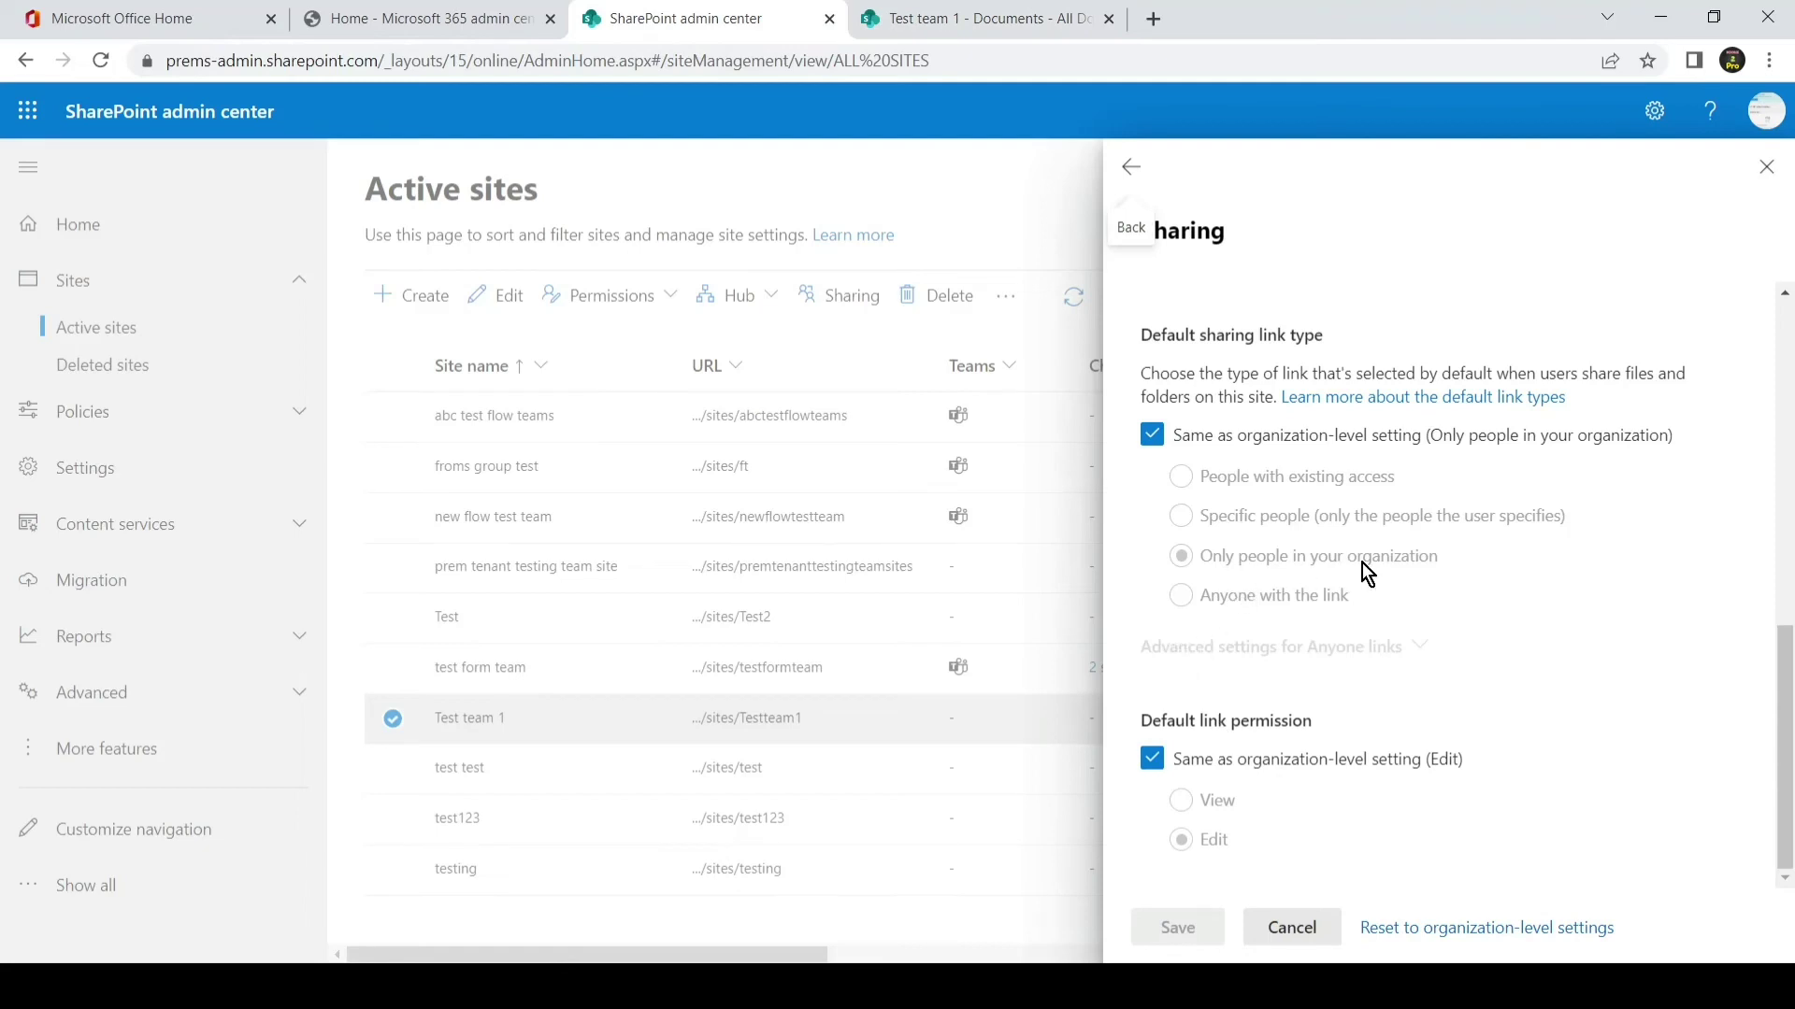
left_click(1029, 23)
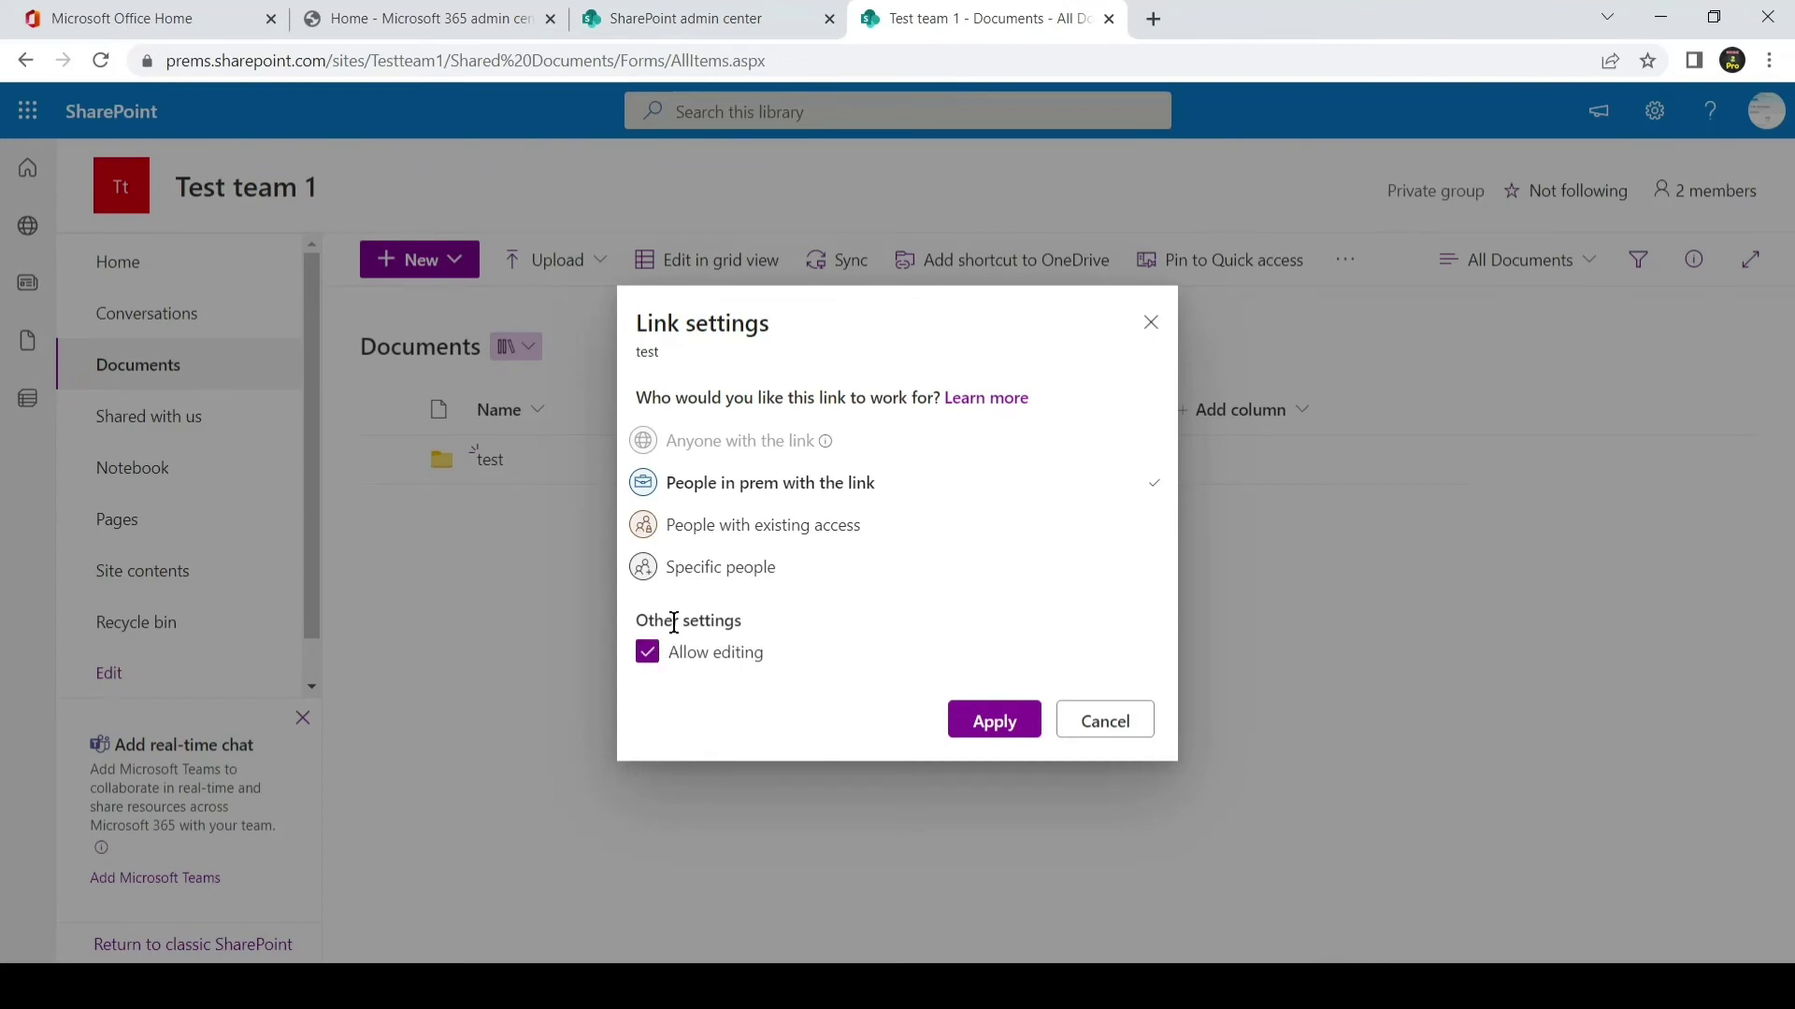
left_click(730, 572)
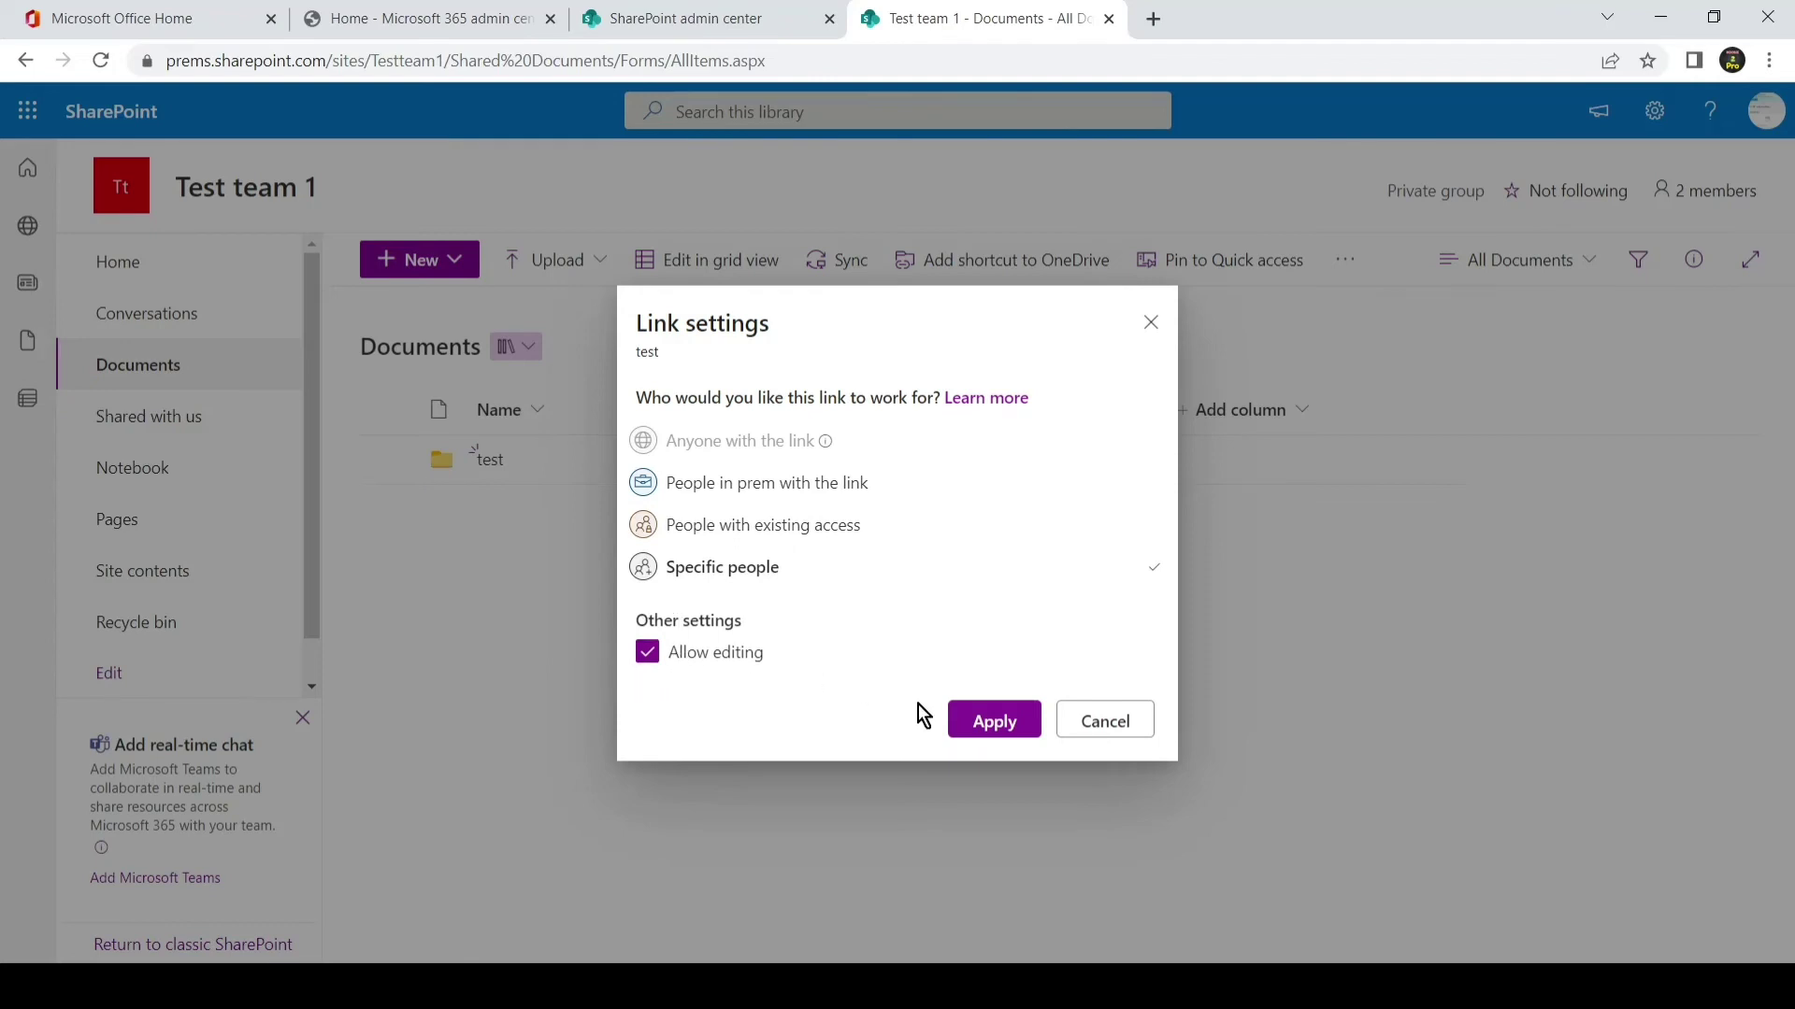
left_click(982, 727)
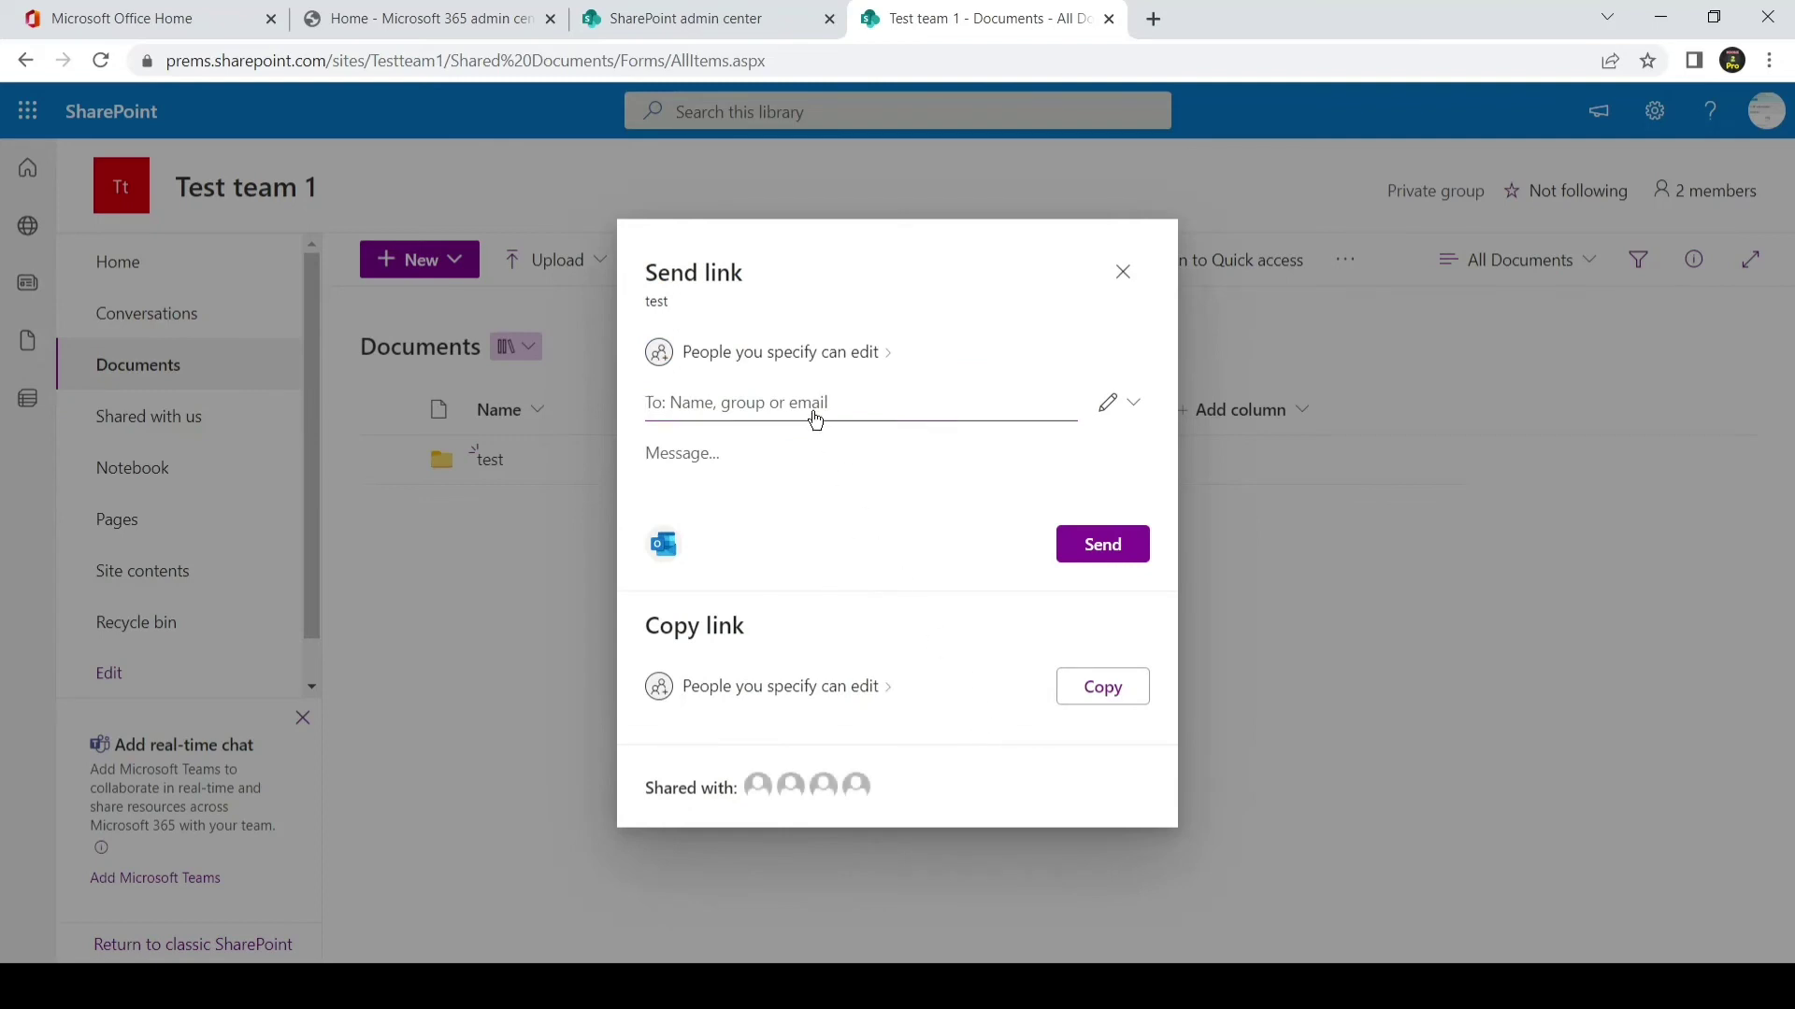
- Send the 'test' folder's edit link to the external recipient's e-mail address, then dismiss the confirmation
left_click(813, 412)
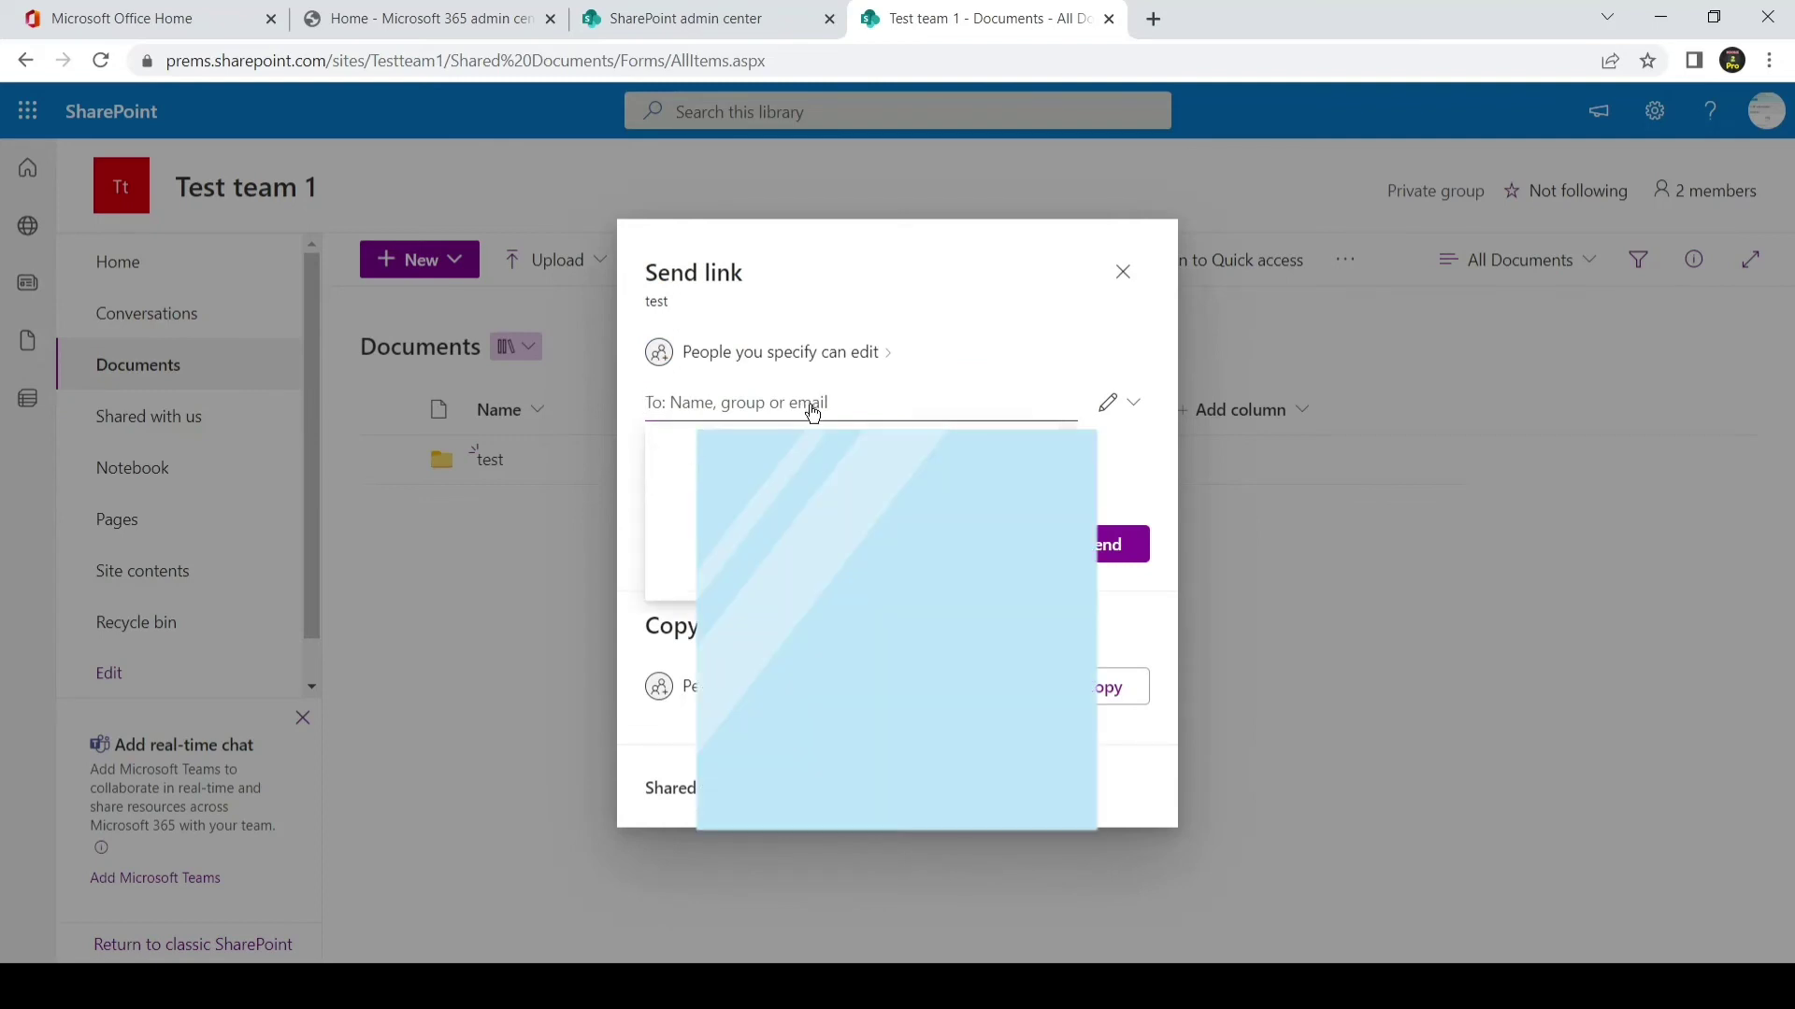
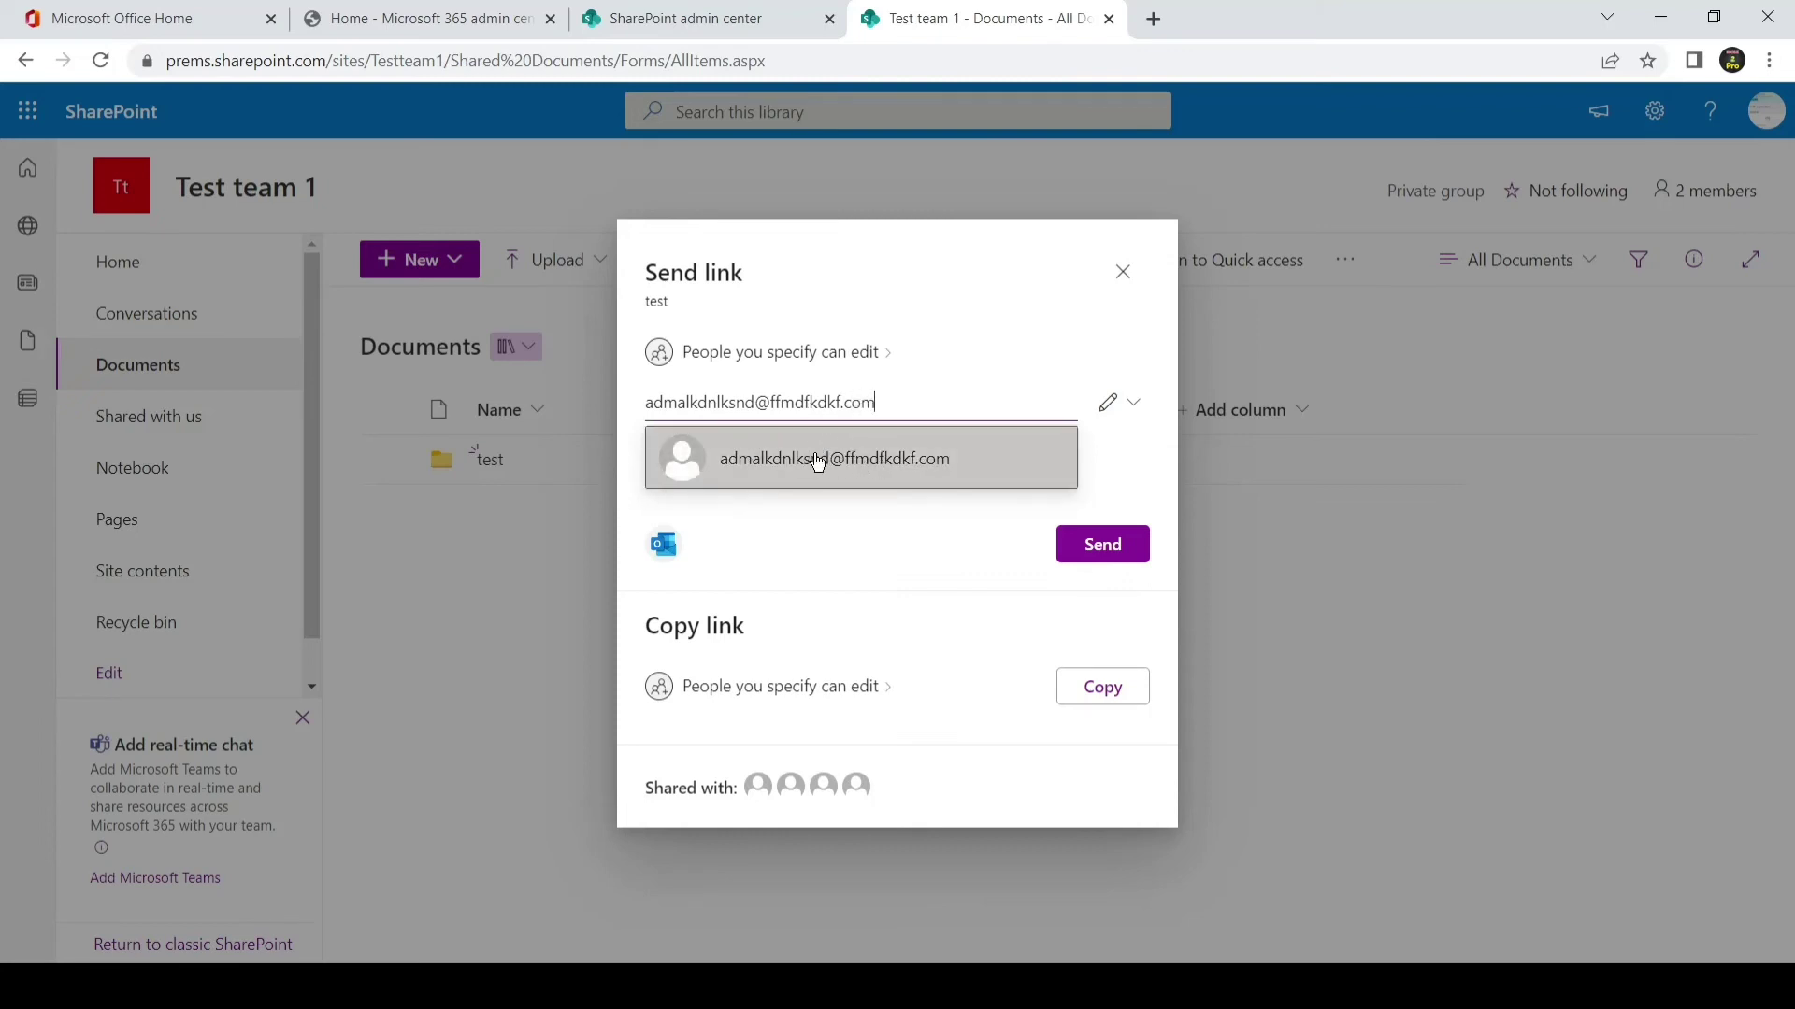
left_click(880, 467)
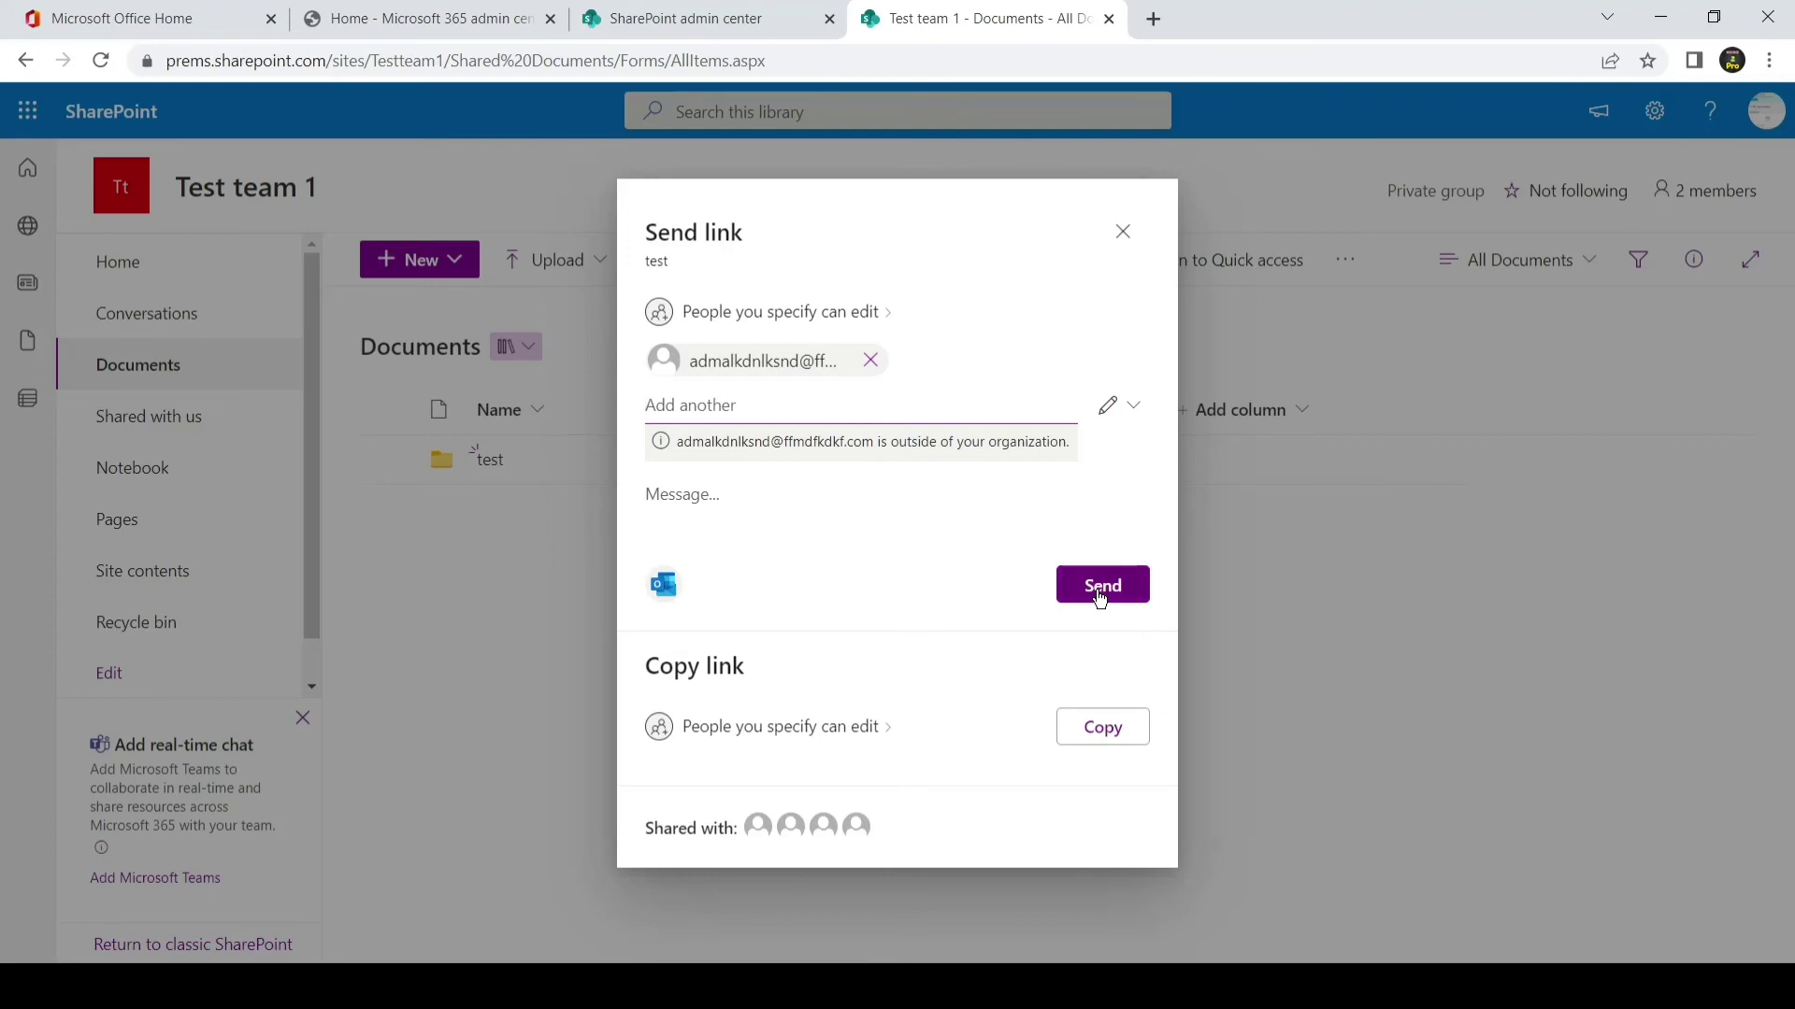
left_click(1100, 597)
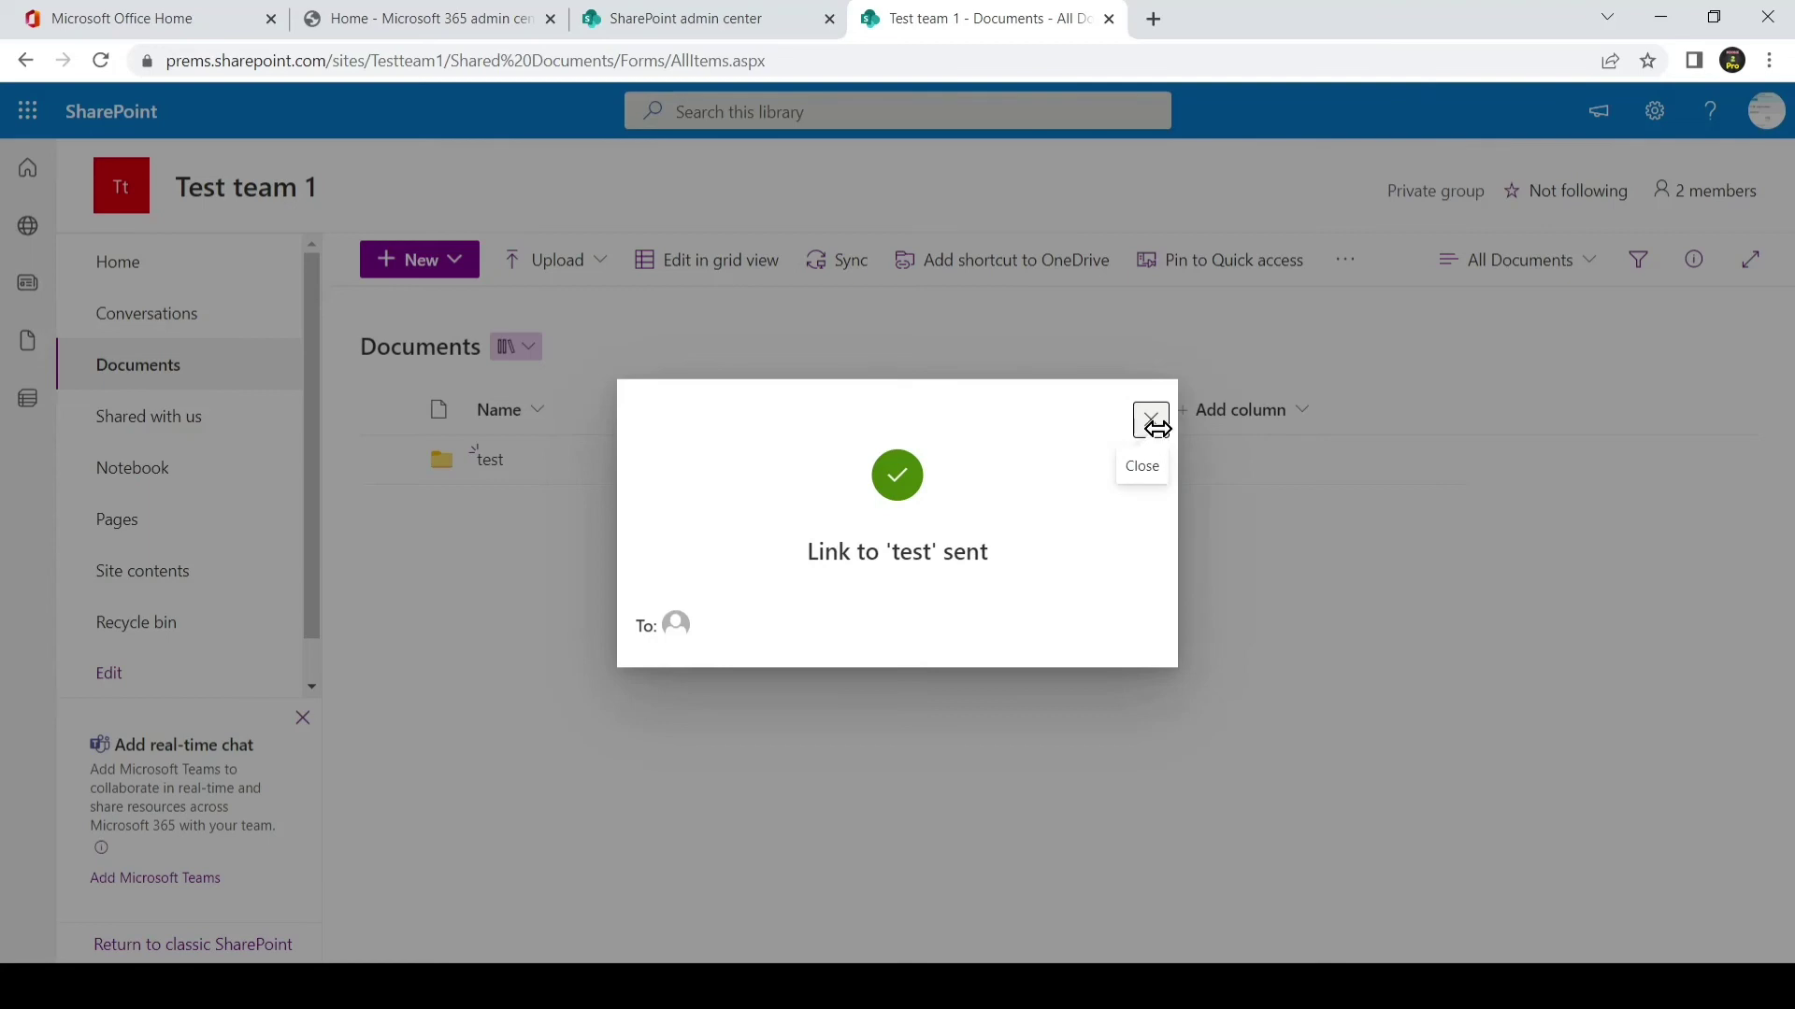
left_click(1158, 432)
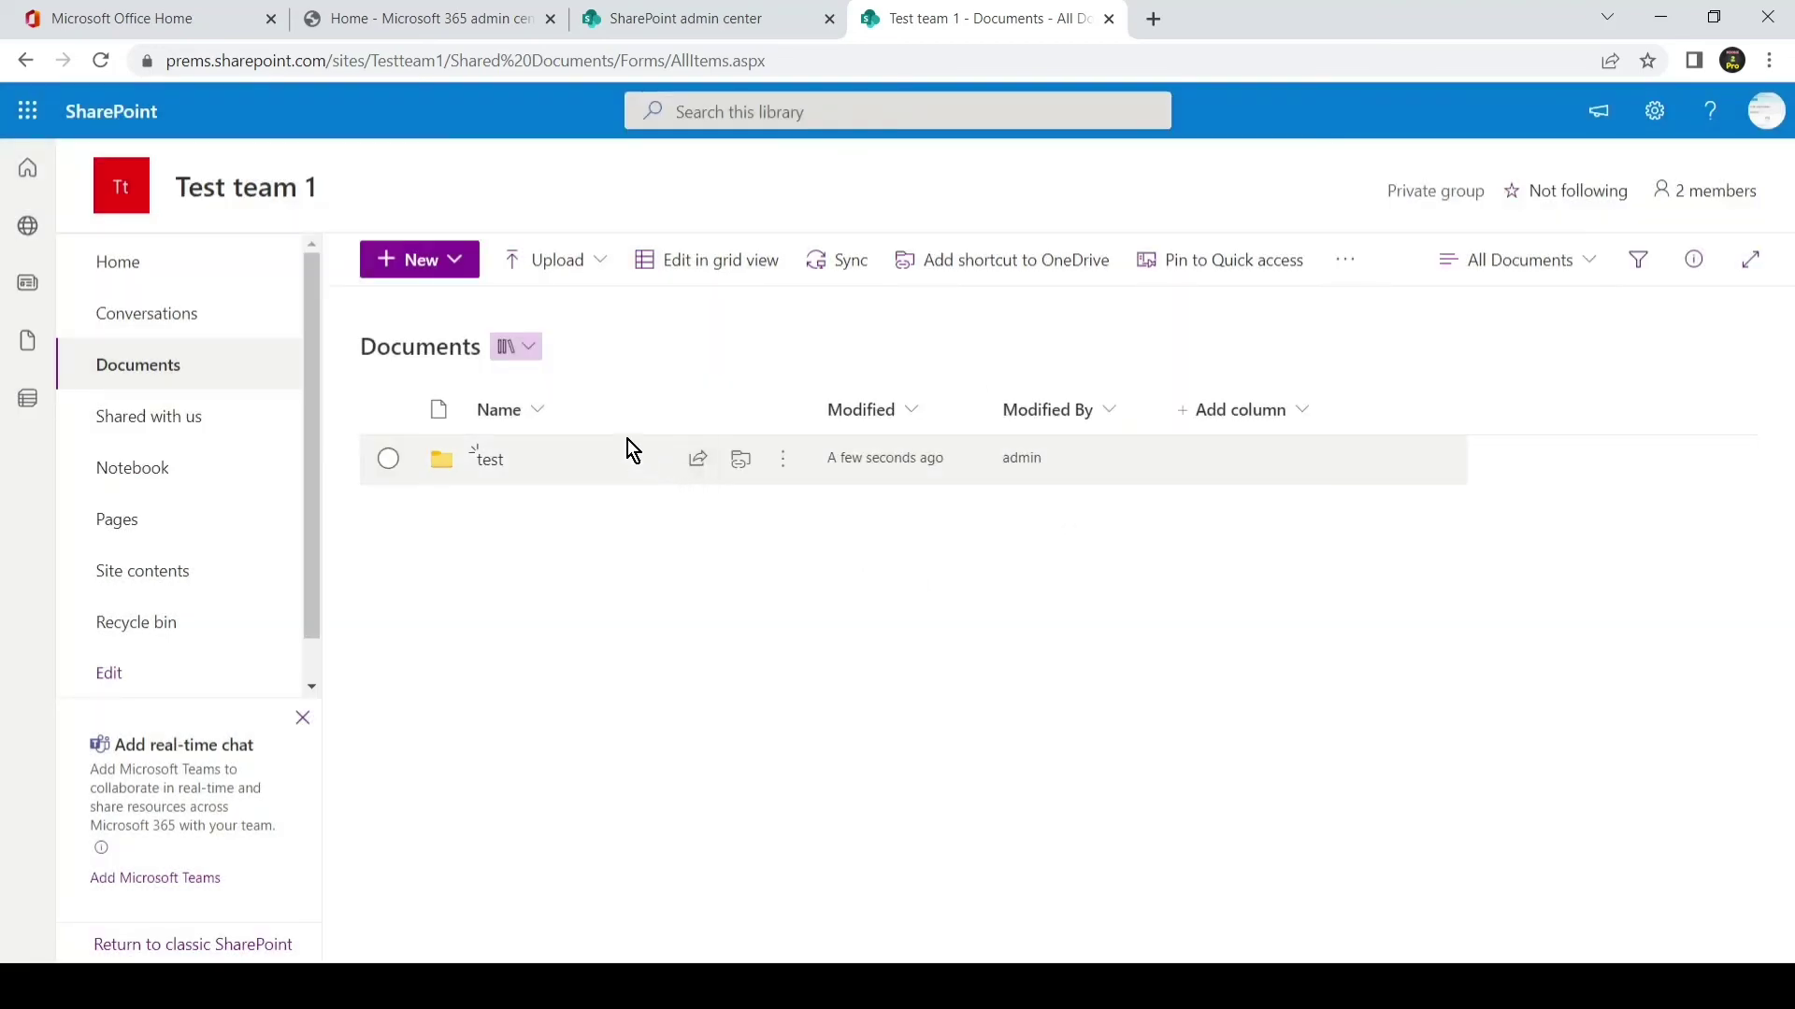
- Create a folder named 'testww', then visit the 'test' folder and return to Documents
left_click(465, 269)
left_click(469, 312)
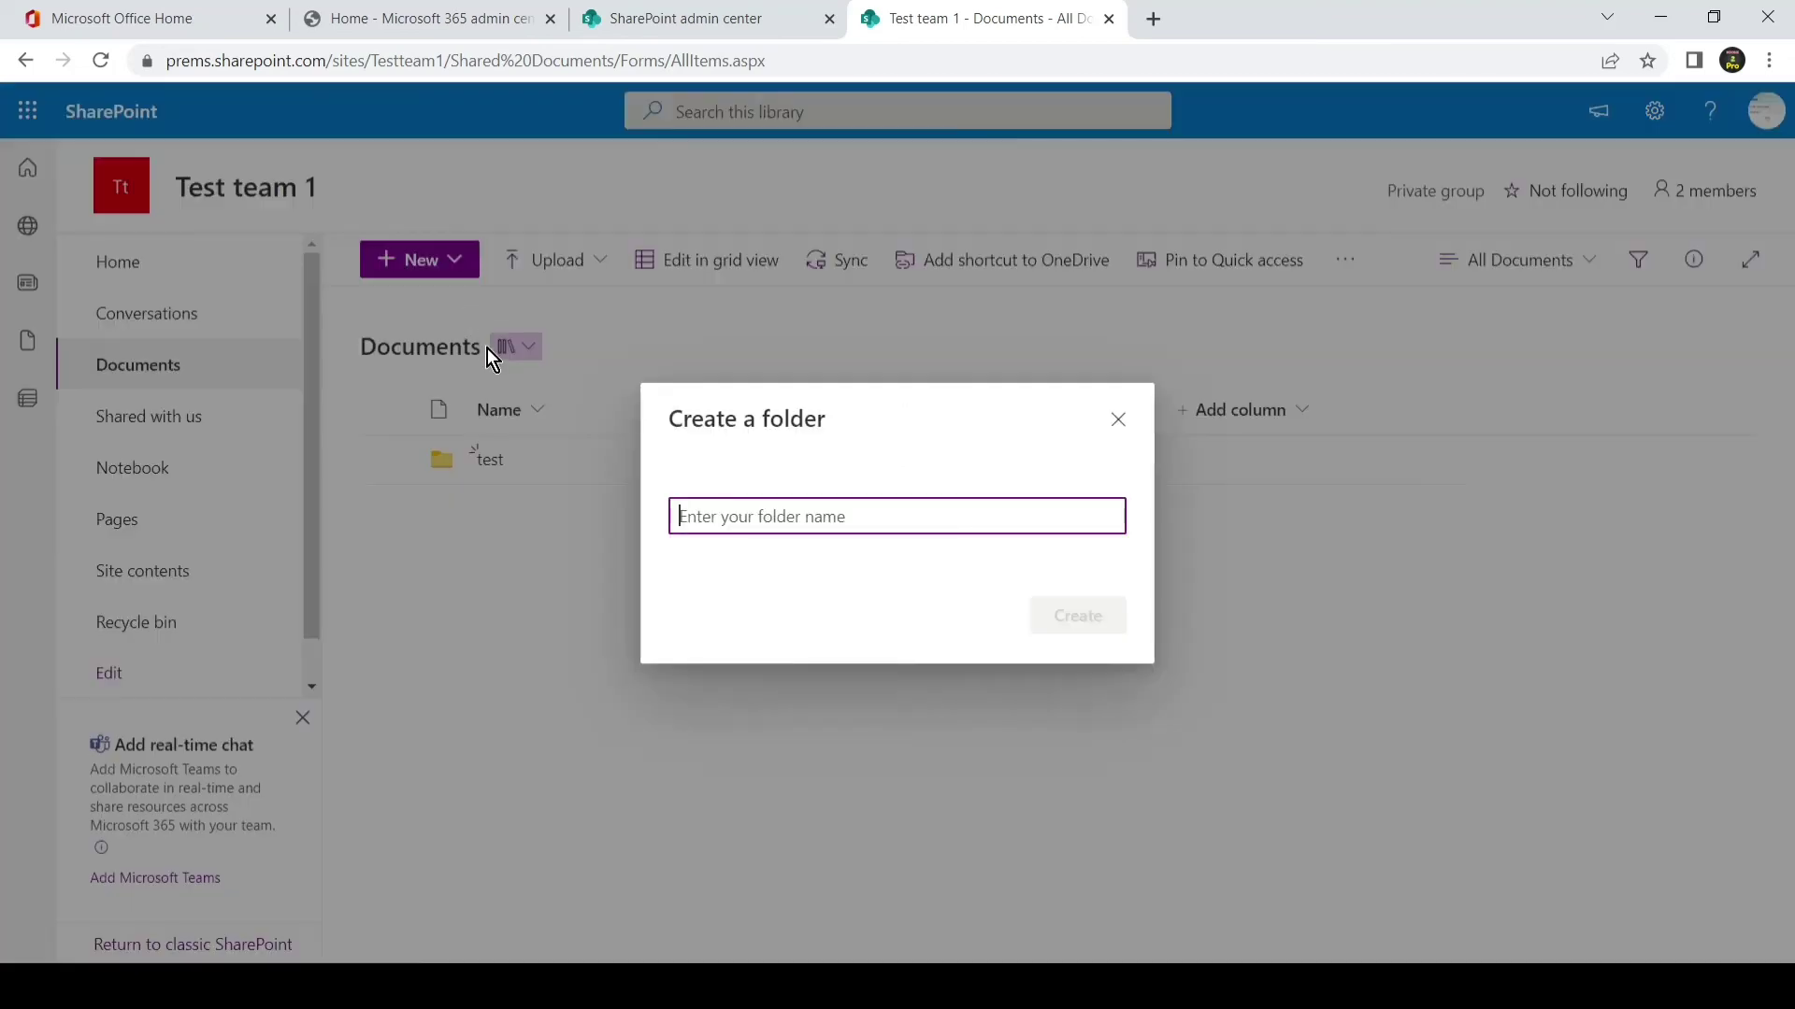
type("testw")
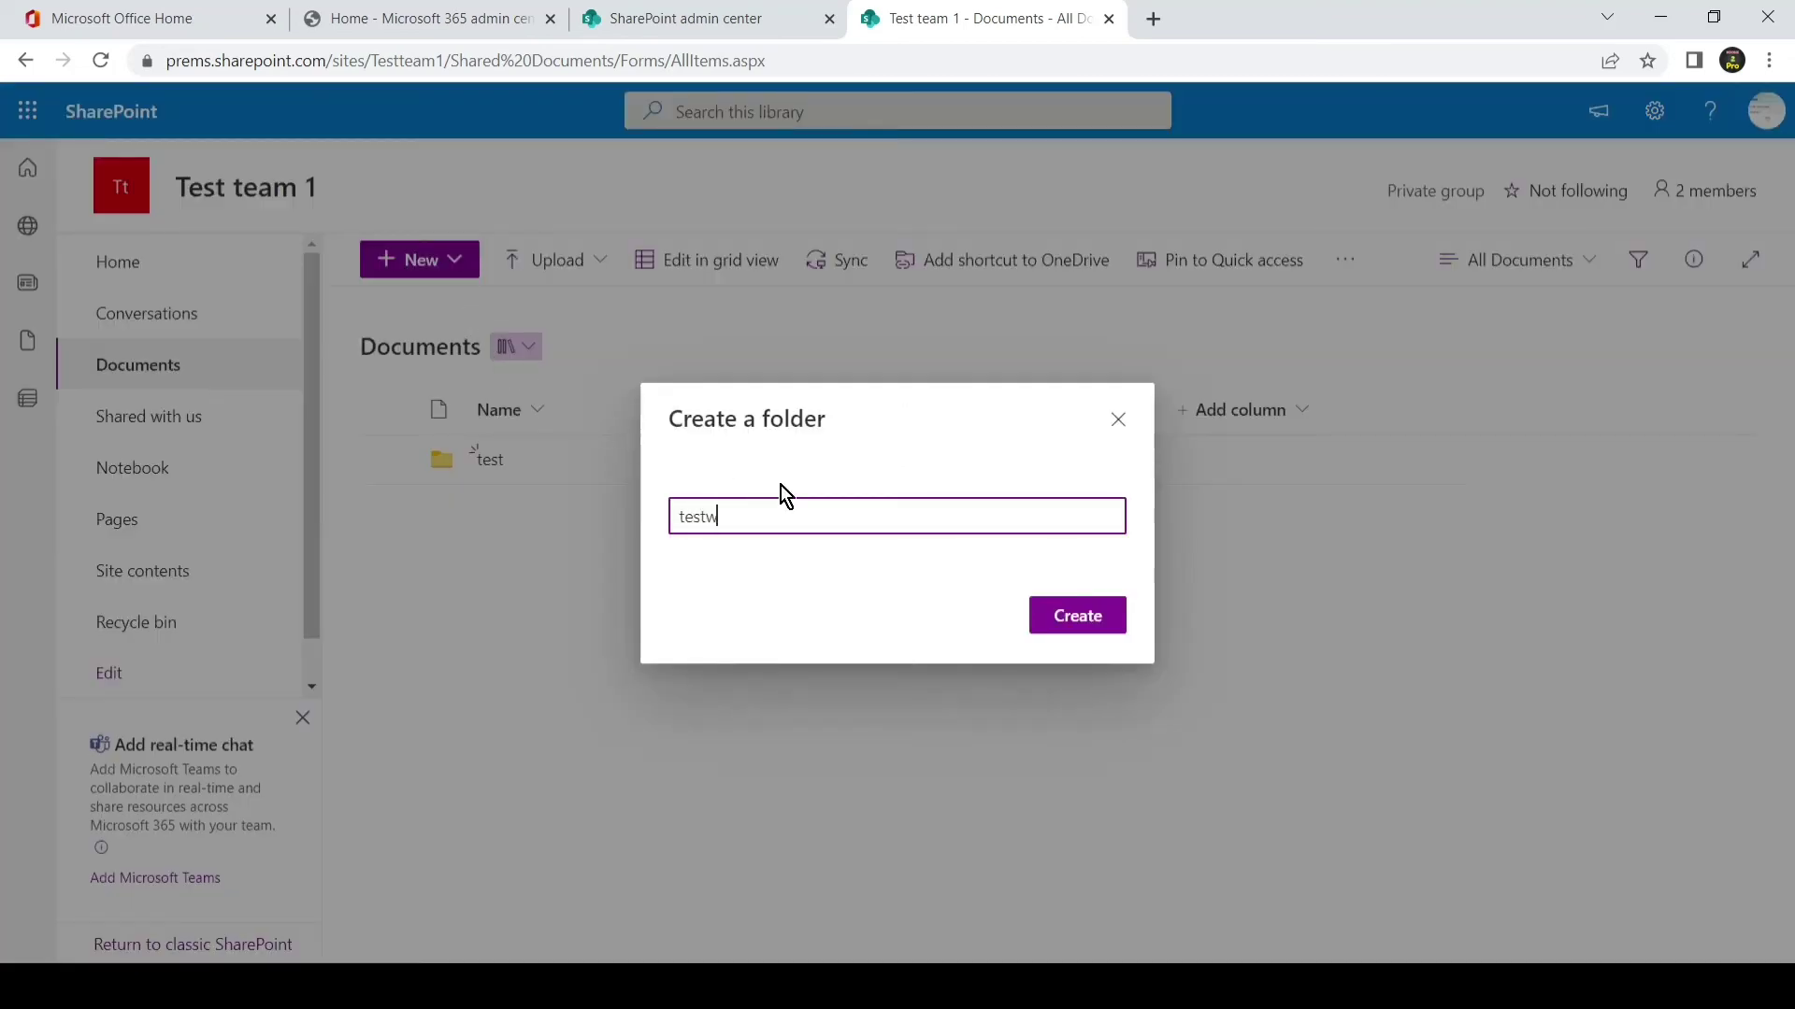
type("w")
left_click(1064, 616)
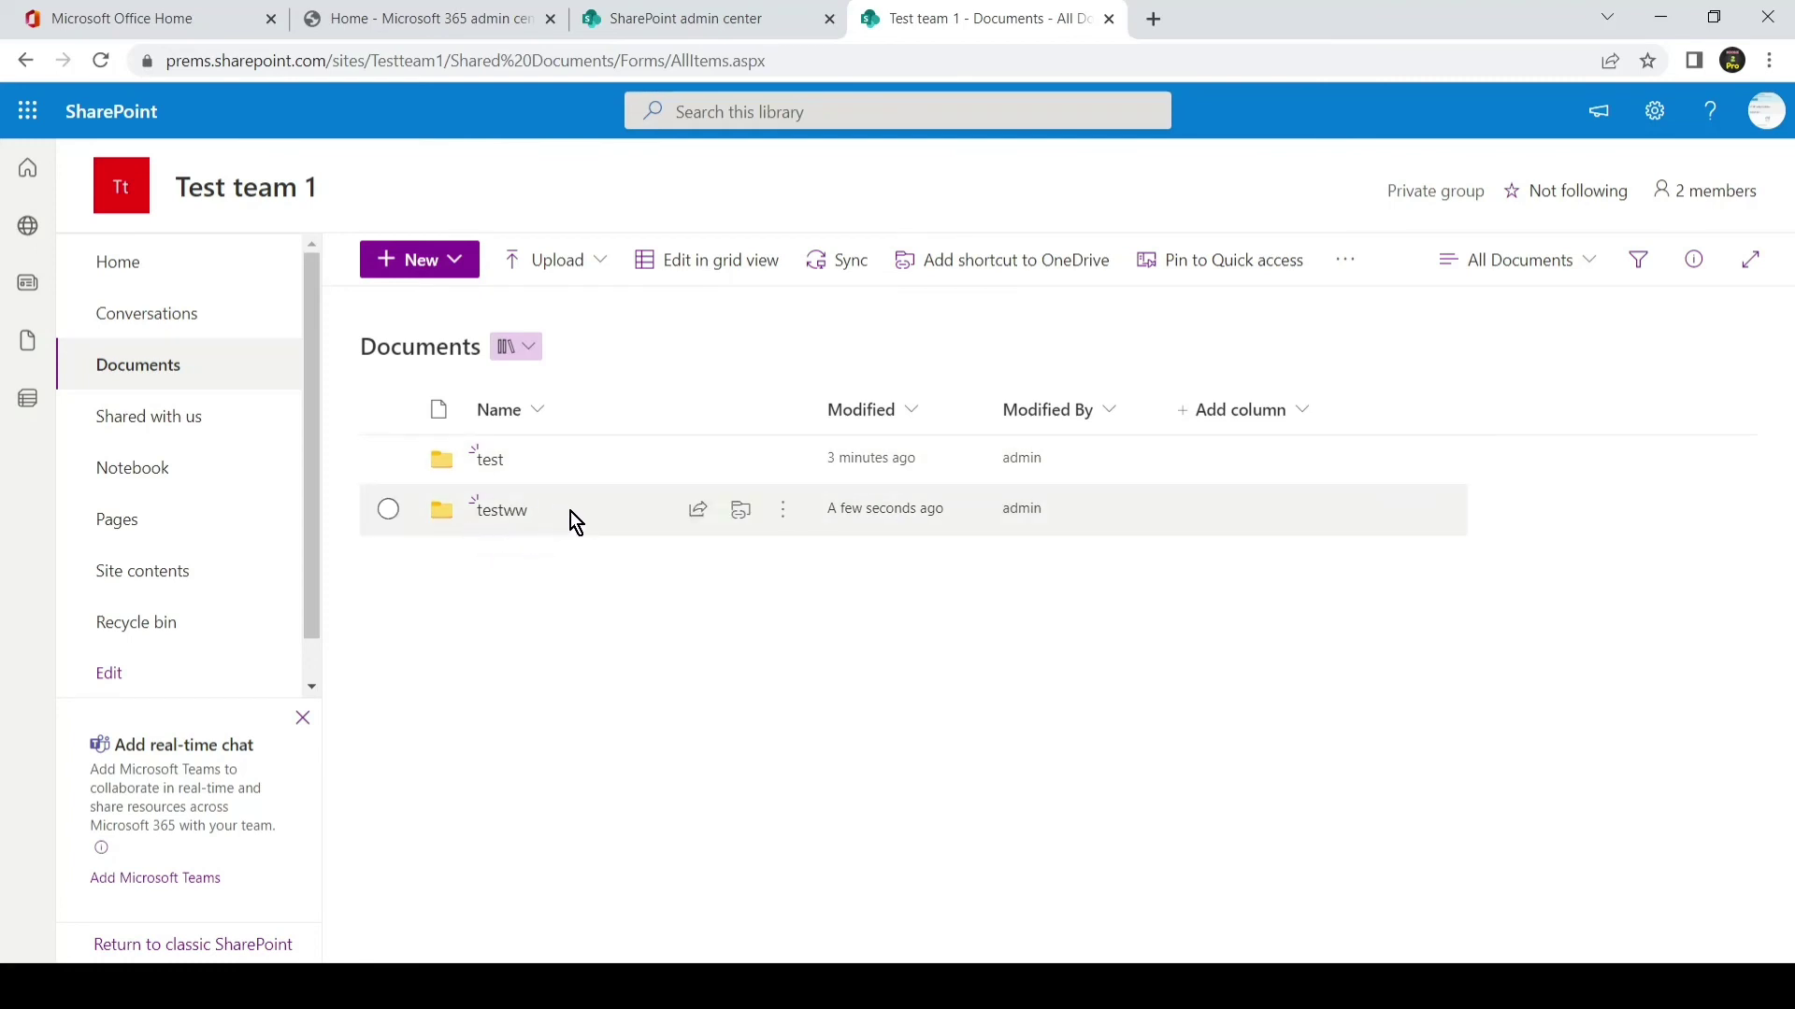
left_click(485, 463)
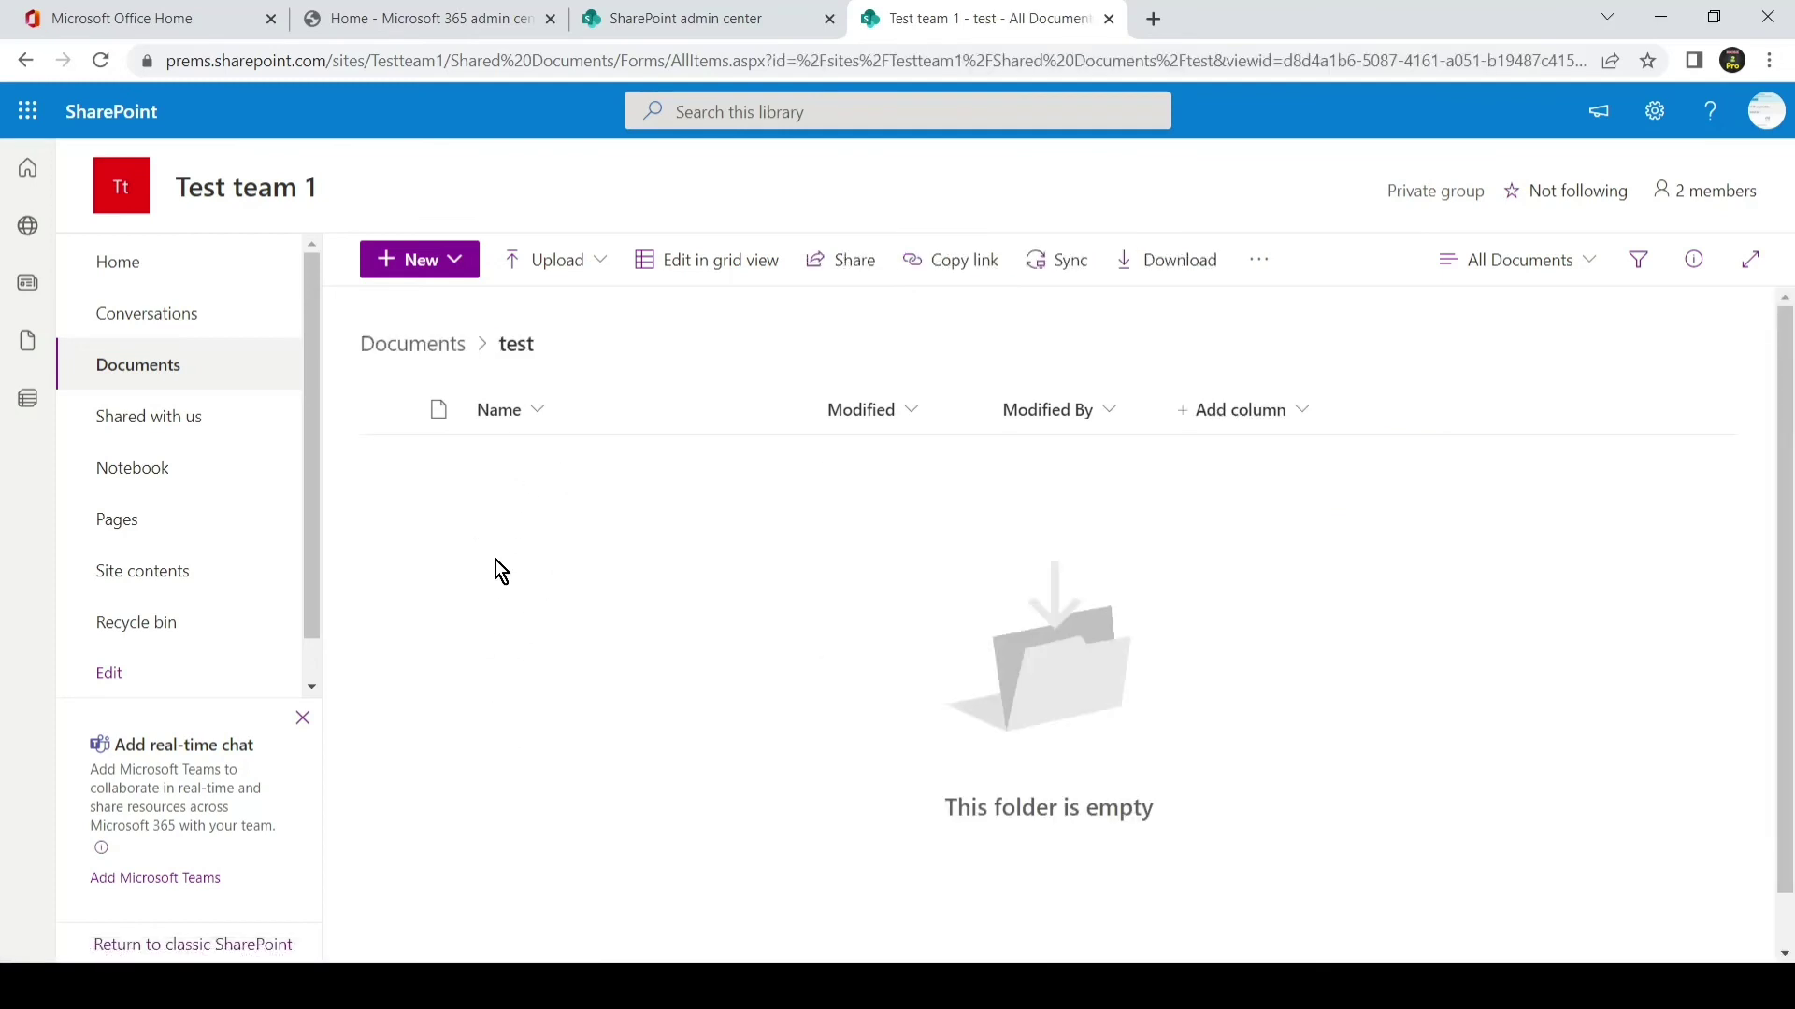
left_click(439, 346)
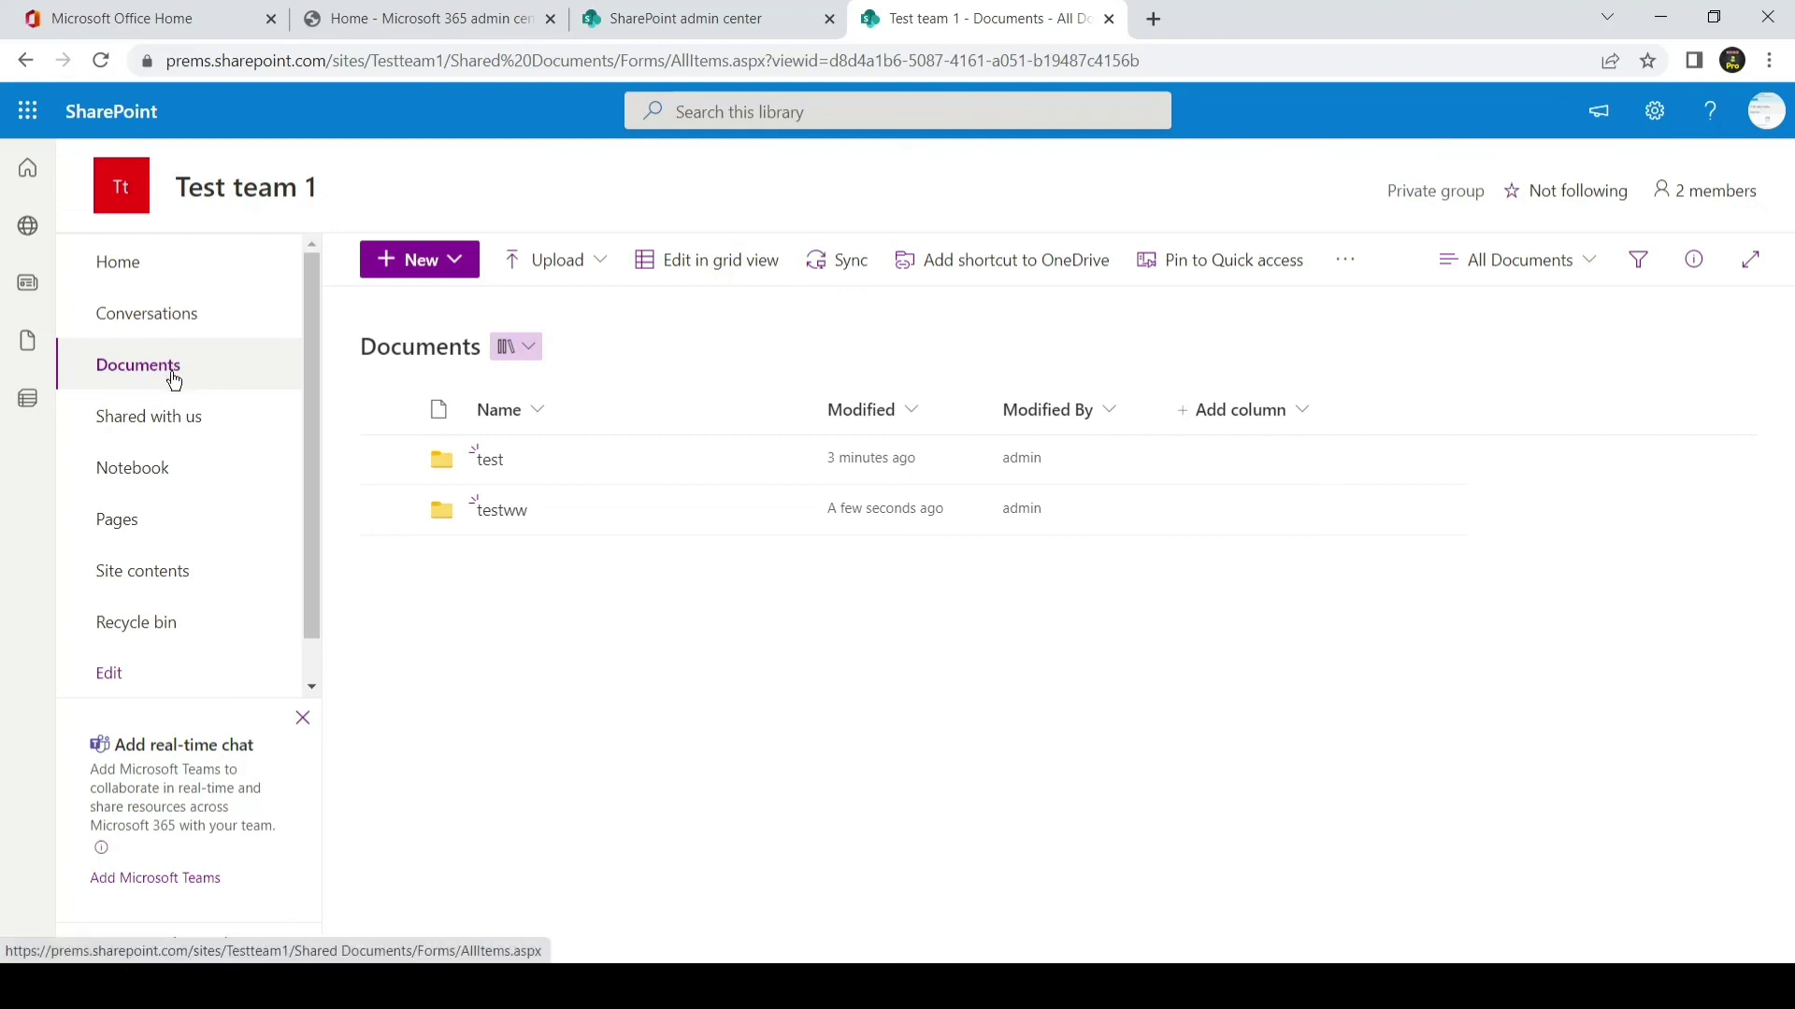
- Start syncing the Test team 1 Documents library to this computer
left_click(843, 259)
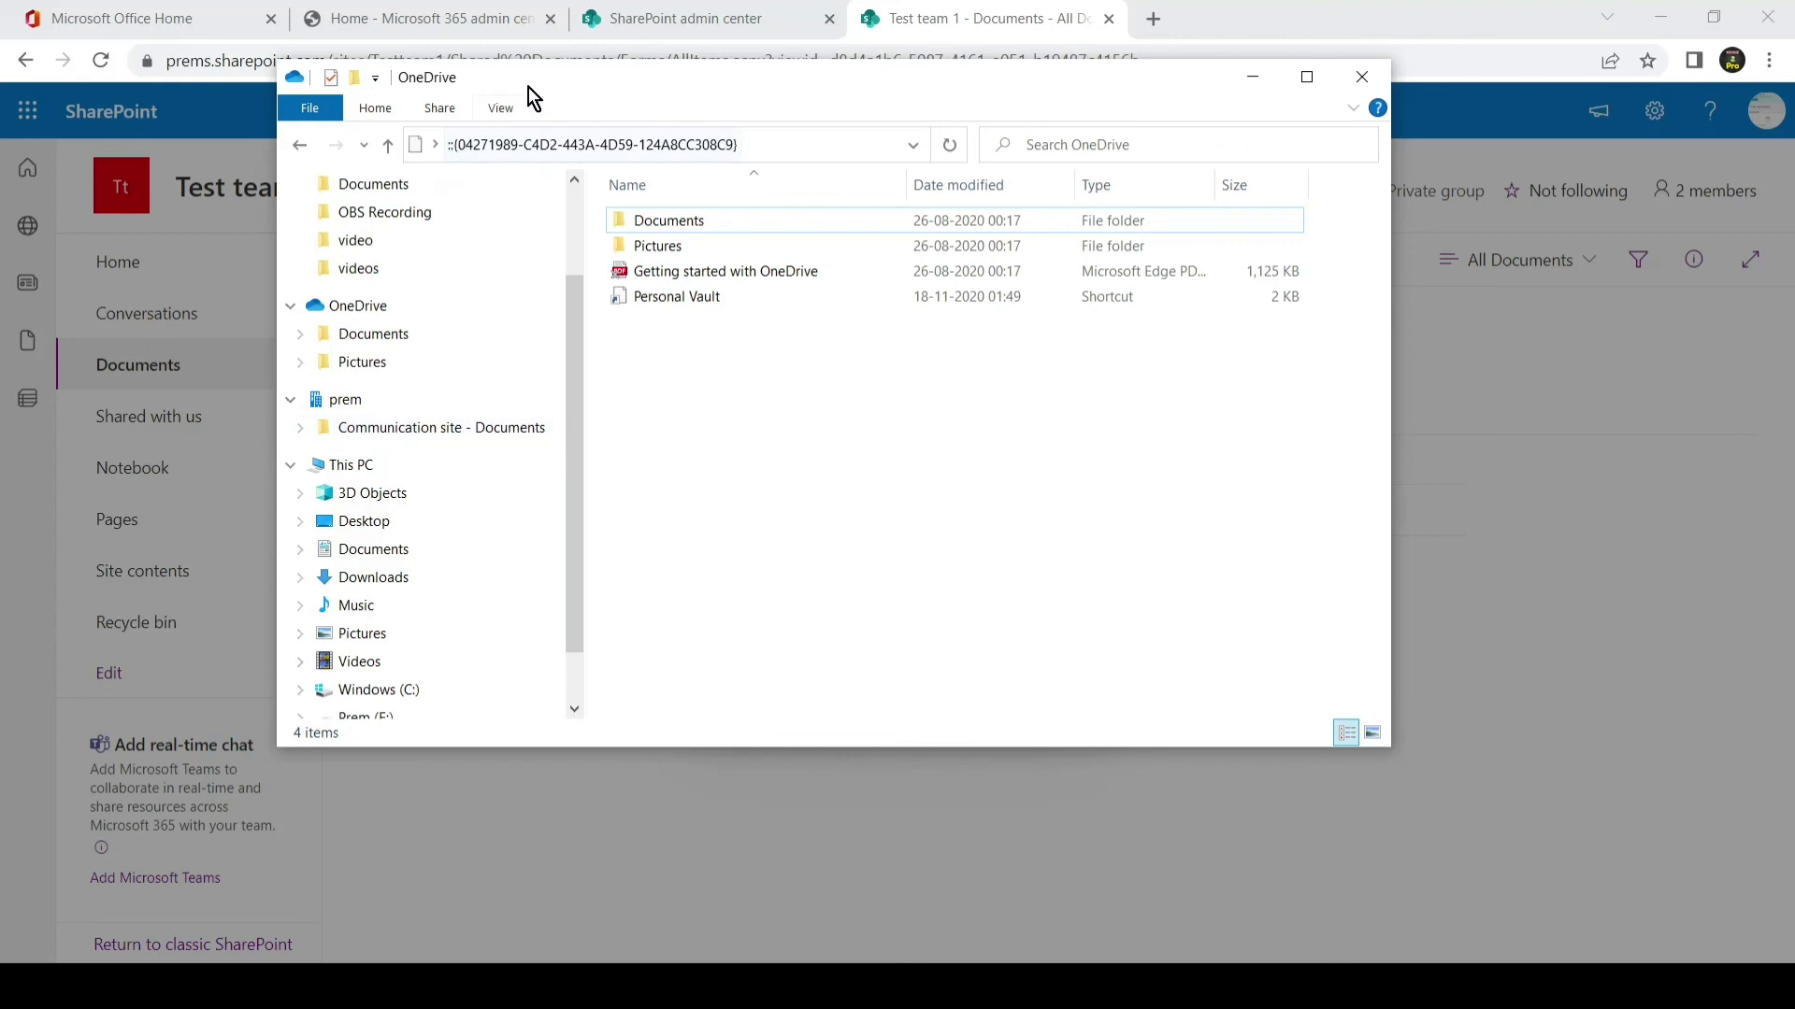
- Drag the OneDrive Explorer window aside and bring the browser with its sync prompts forward
left_click_drag(529, 84, 714, 88)
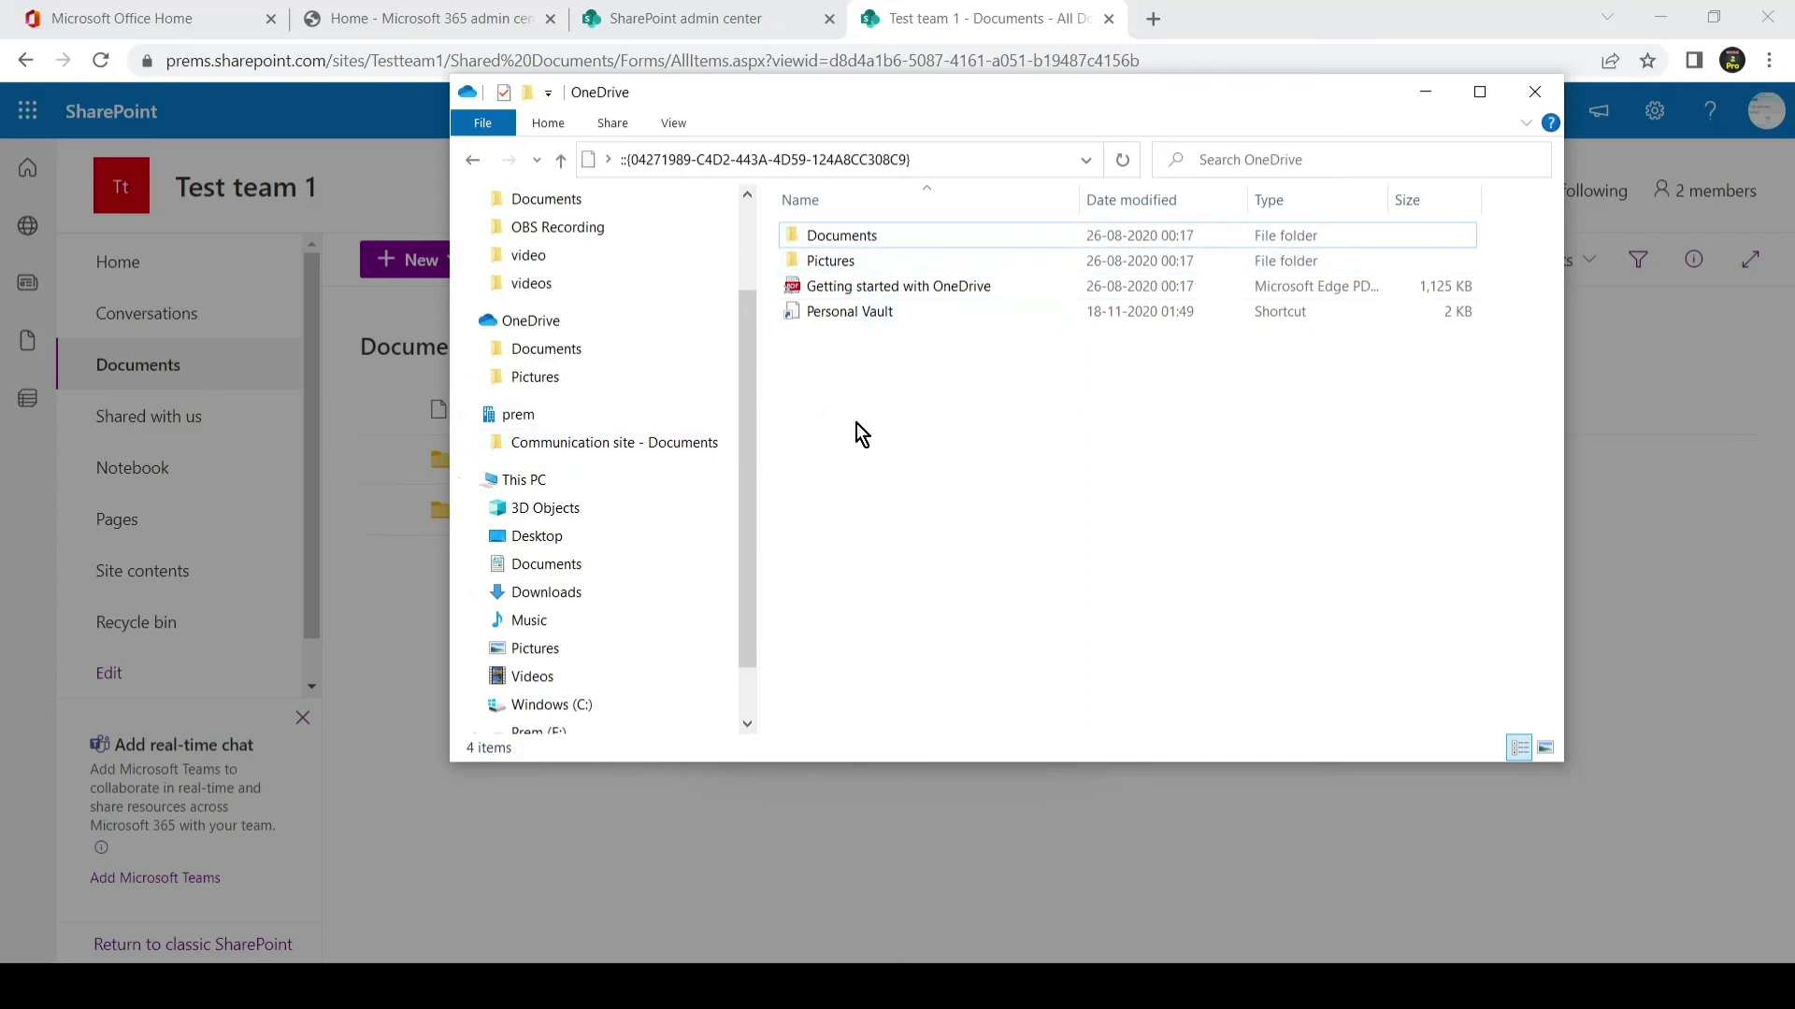
left_click(379, 484)
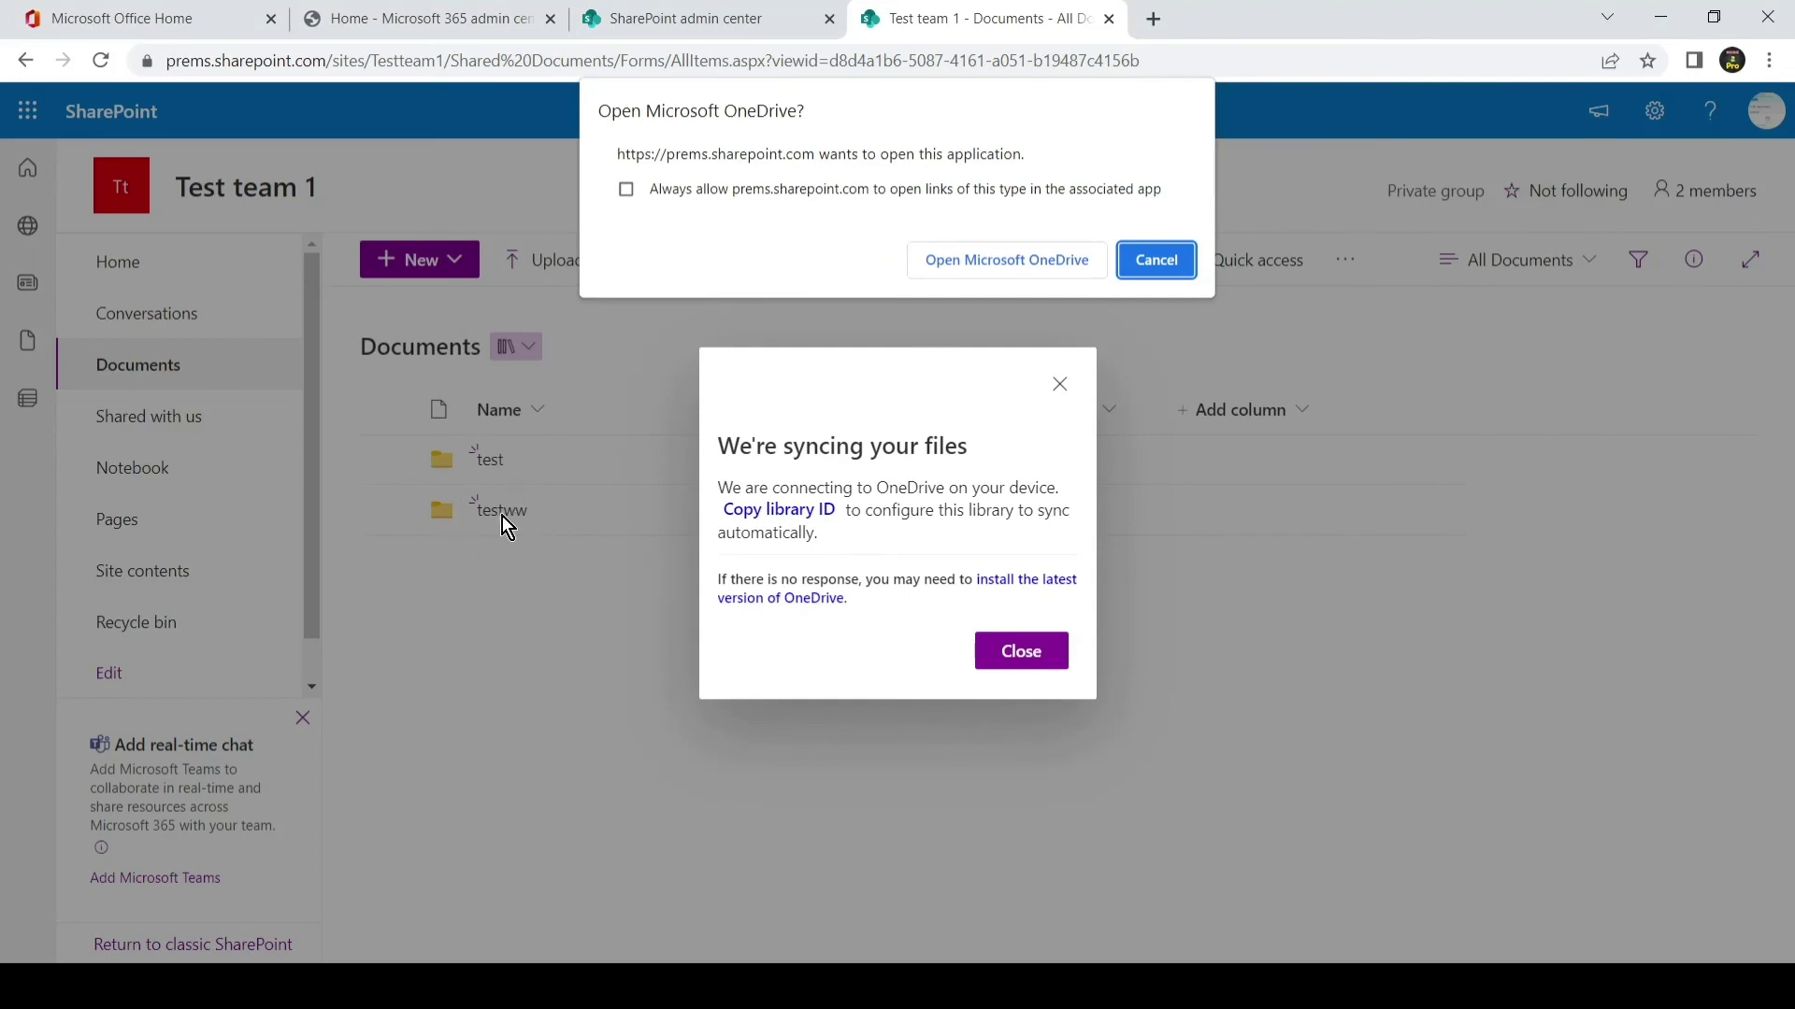
- Cancel the Open Microsoft OneDrive prompt and close the 'We're syncing your files' notice
left_click(1182, 266)
left_click(1043, 647)
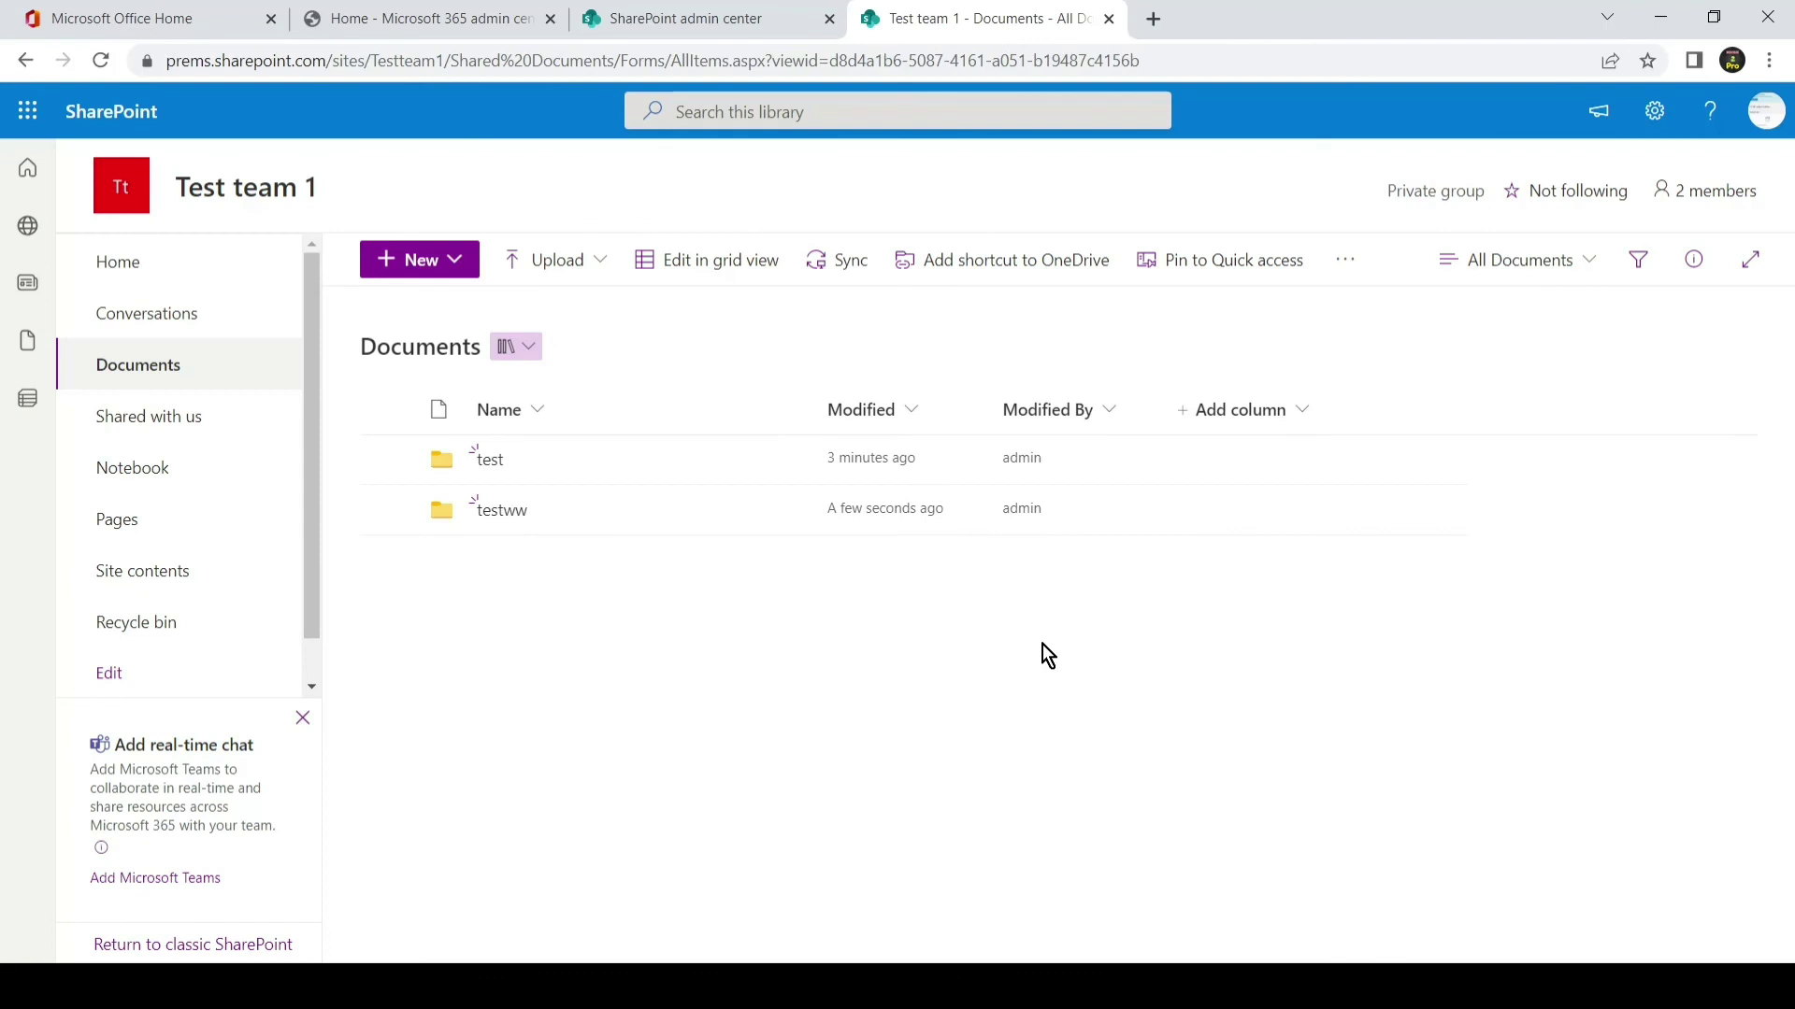